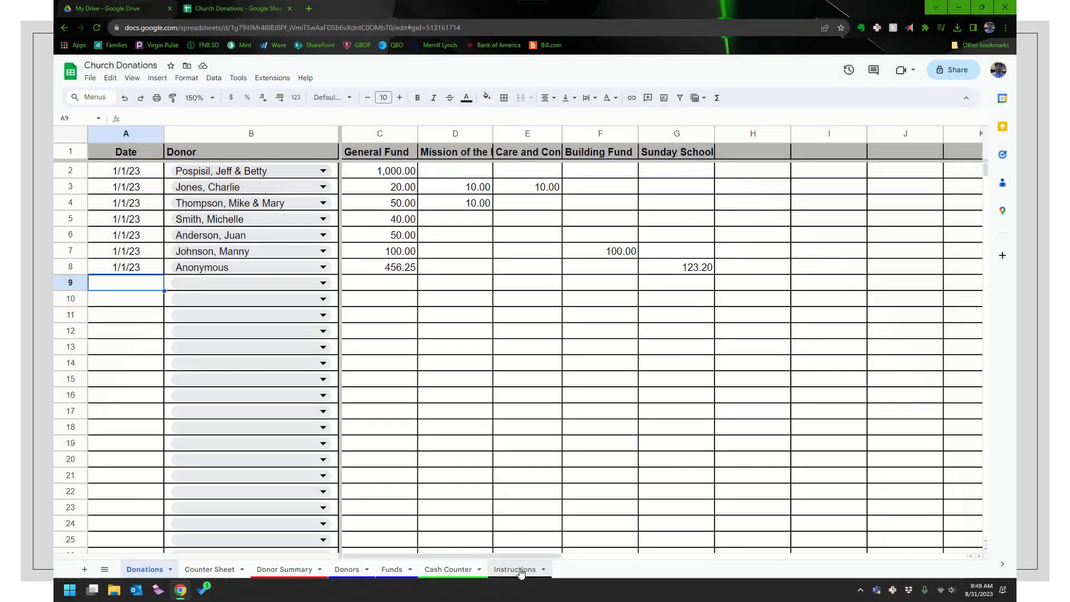
After a look at the Instructions sheet, auto-fit Donations columns D and E to their headings
left_click(518, 569)
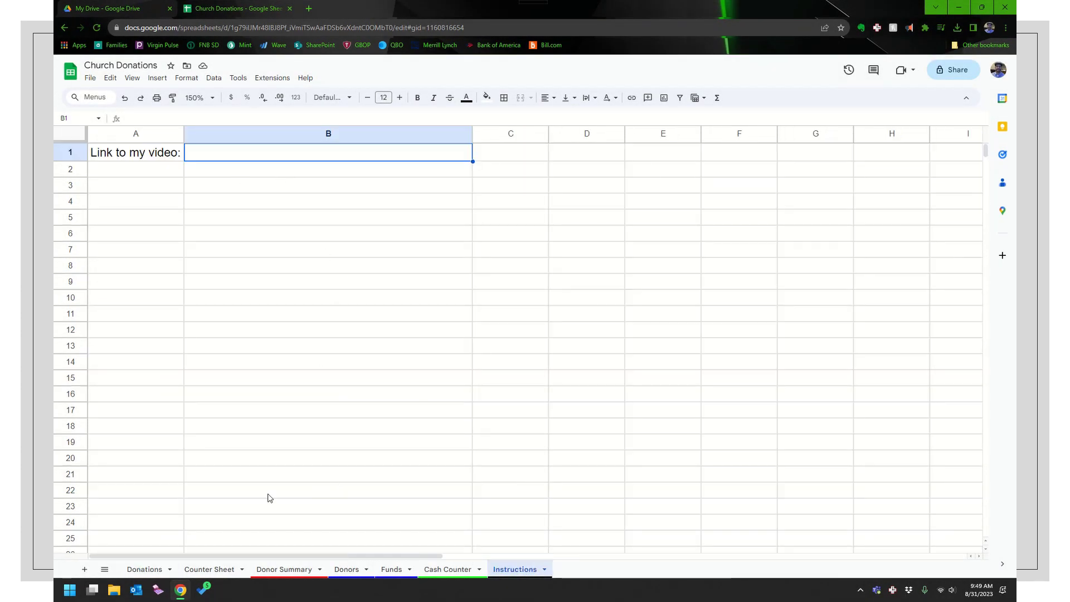
left_click(144, 570)
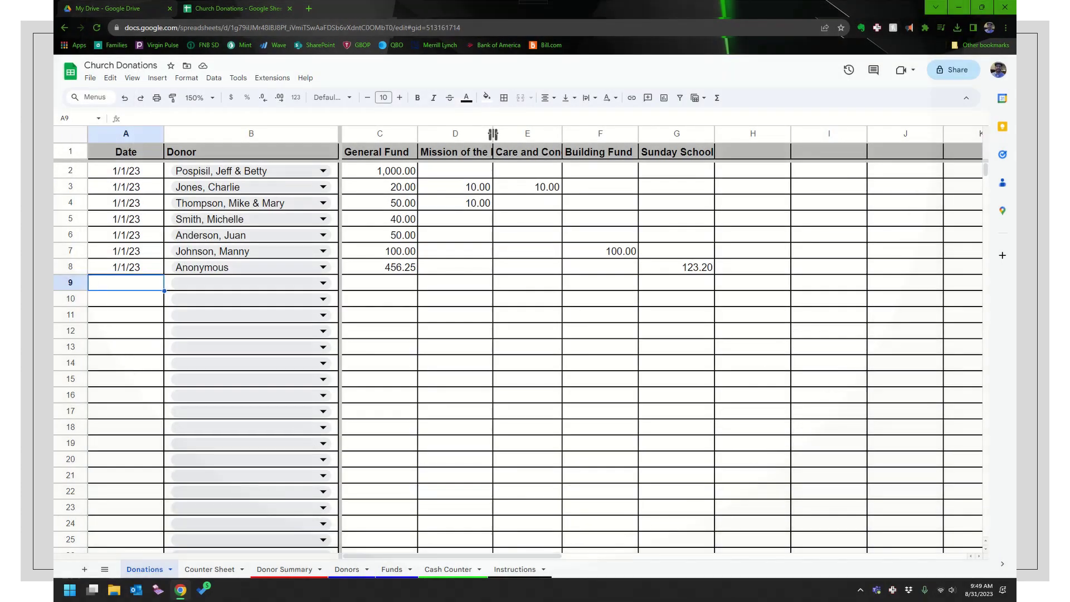
double_click(493, 134)
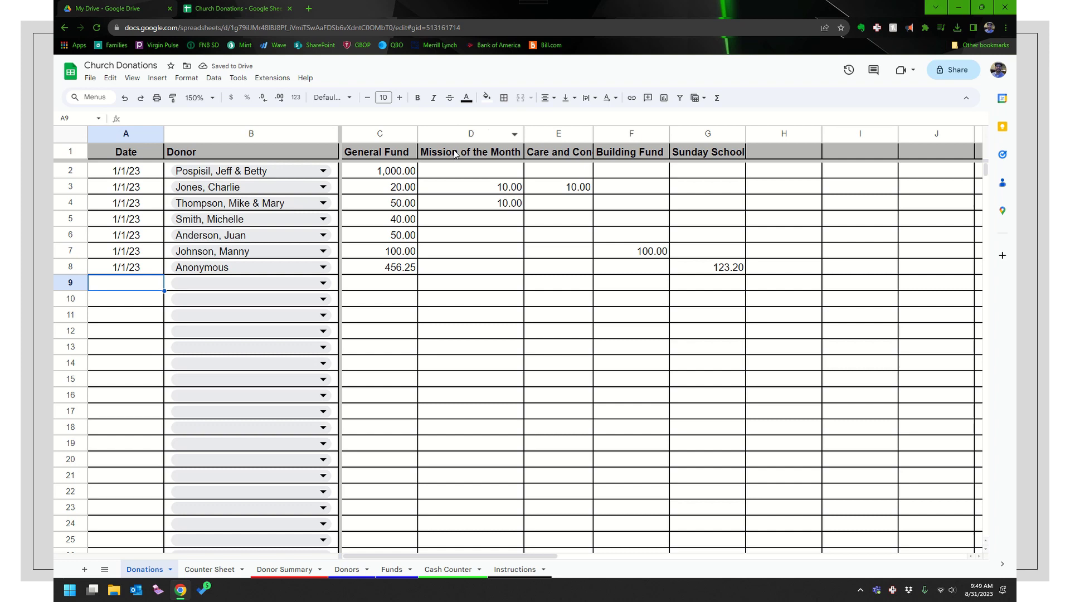
double_click(593, 134)
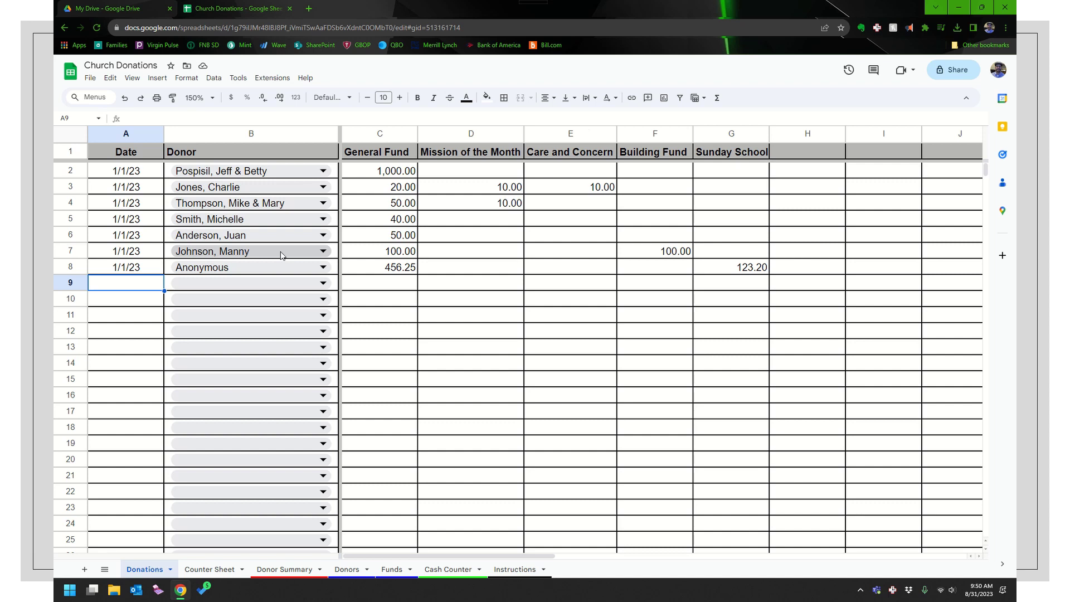
Enter 1/8/23 in A9 and copy it down through A16
type("1/8/23")
key("Return")
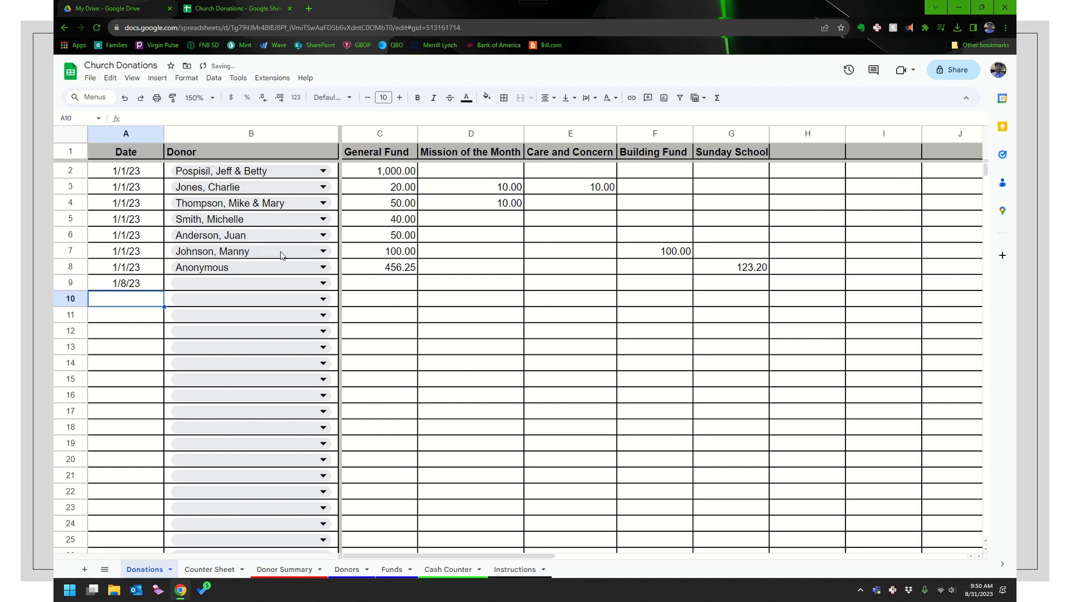
key("Up")
key("ctrl+c")
key("Down")
key("ctrl+v")
key("Down")
key("ctrl+v")
key("Down")
key("ctrl+v")
key("Down")
key("ctrl+v")
key("Down")
key("ctrl+v")
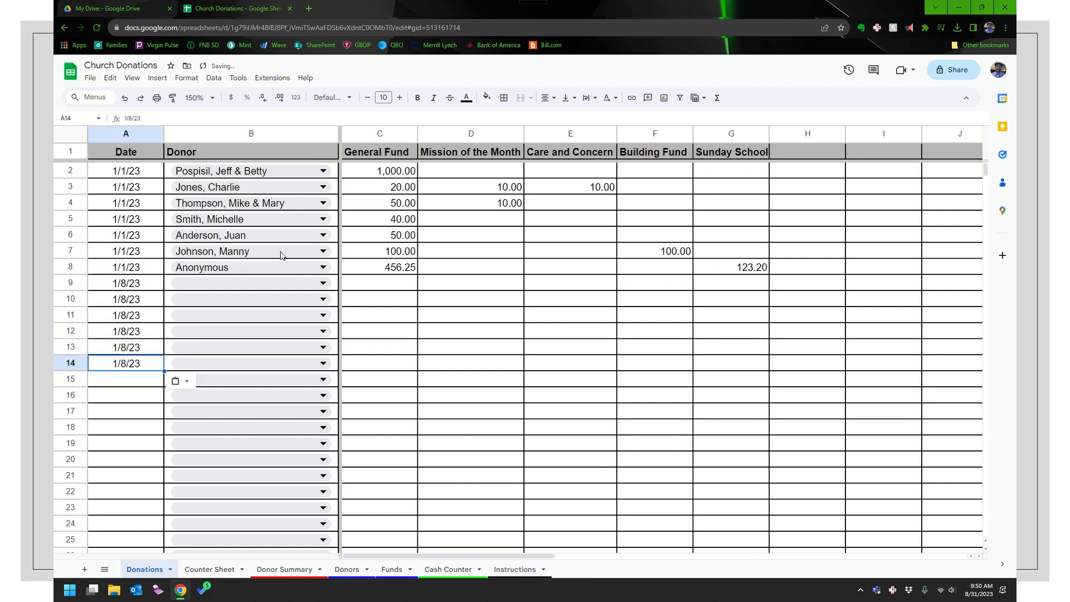
key("Down")
key("ctrl+v")
key("Down")
key("ctrl+v")
key("Up")
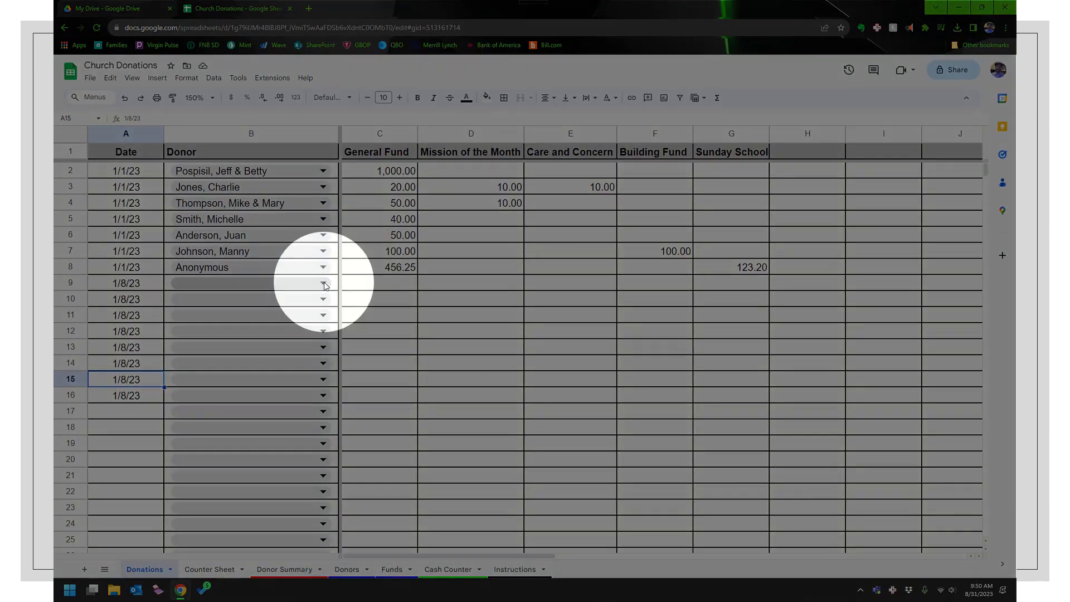
Choose row 9's donor from the dropdown and record 250 in its General Fund
left_click(324, 284)
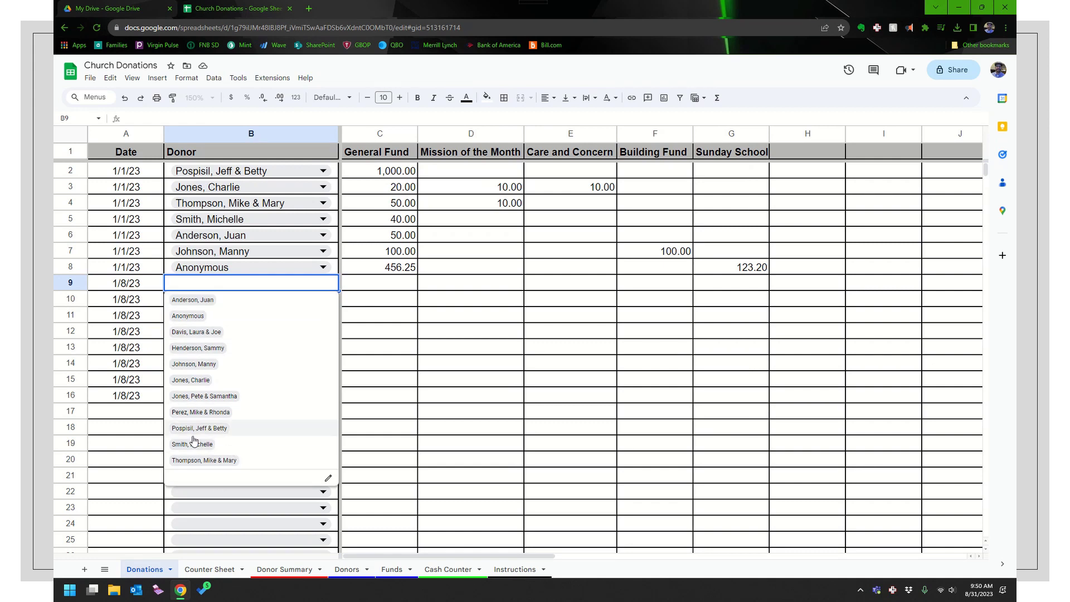
left_click(195, 461)
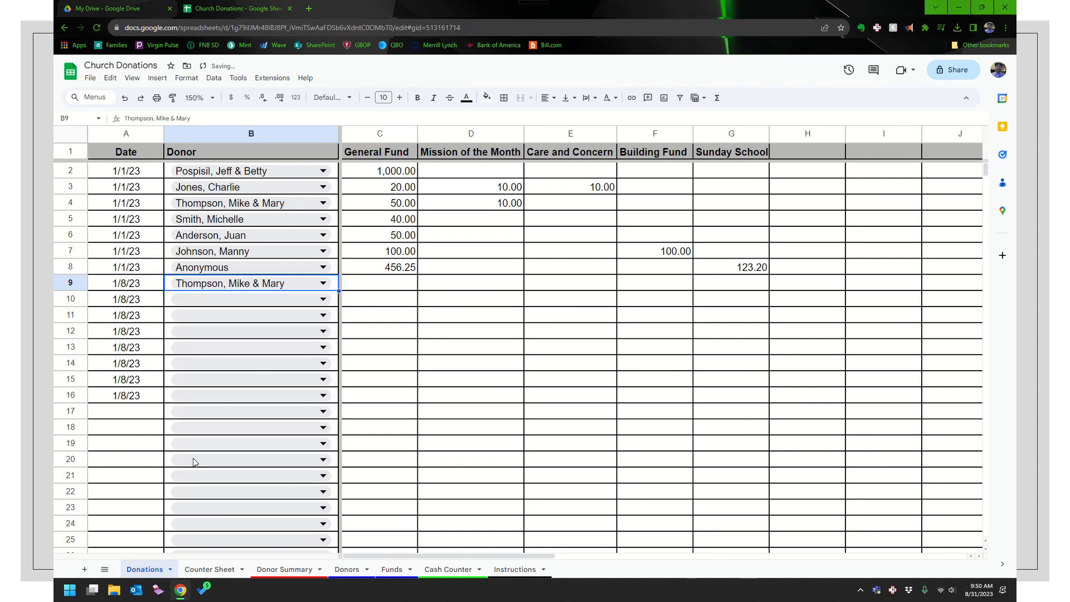
left_click(362, 289)
type("250")
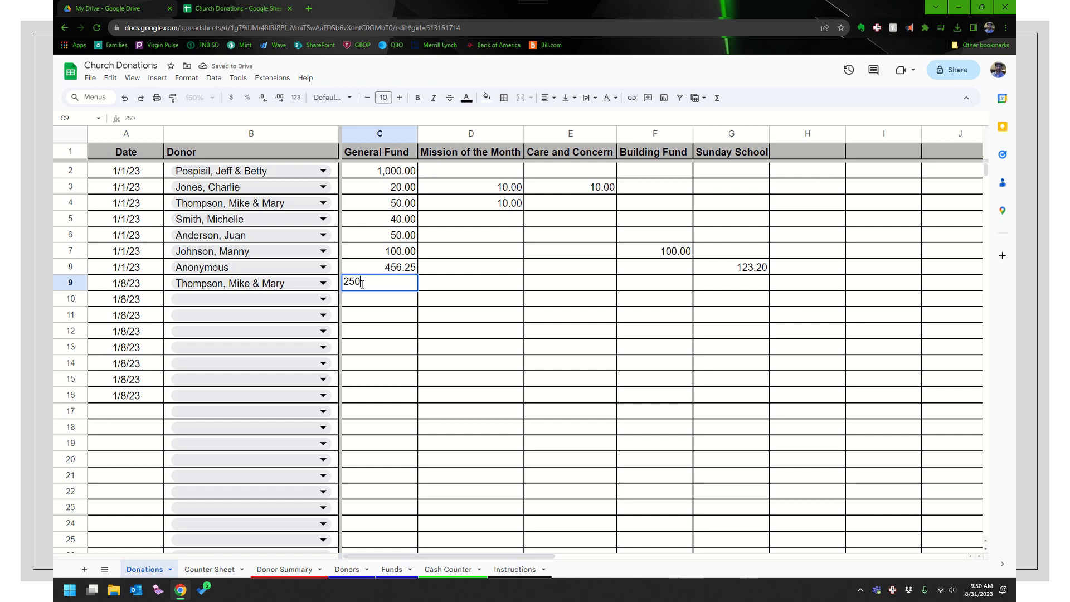
key("Return")
key("Left")
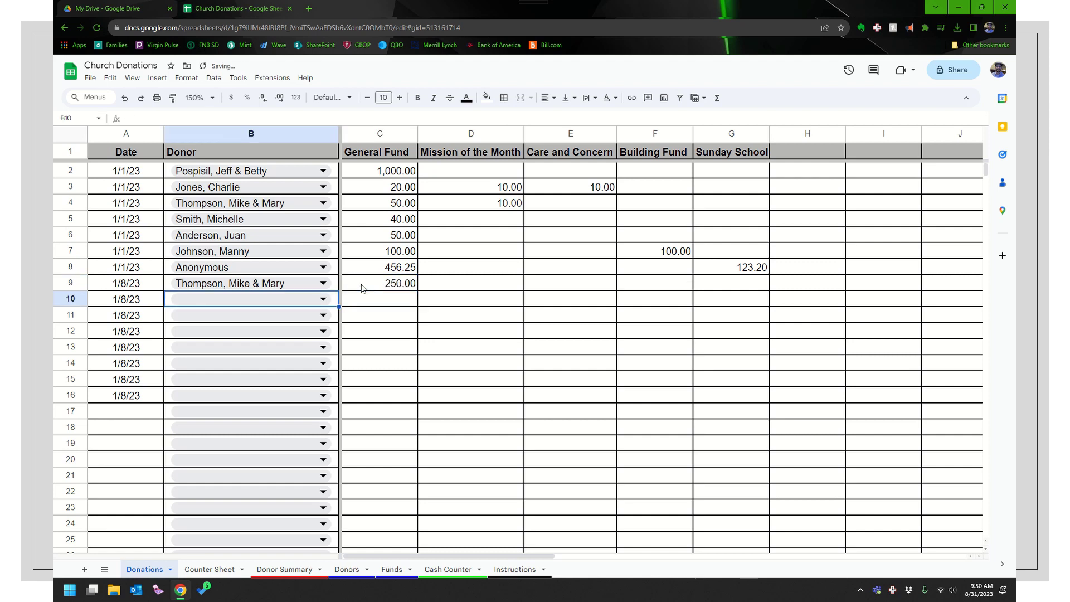
Set row 10's donor via autocomplete and record 50 General Fund and 20 Care and Concern
type("Mike")
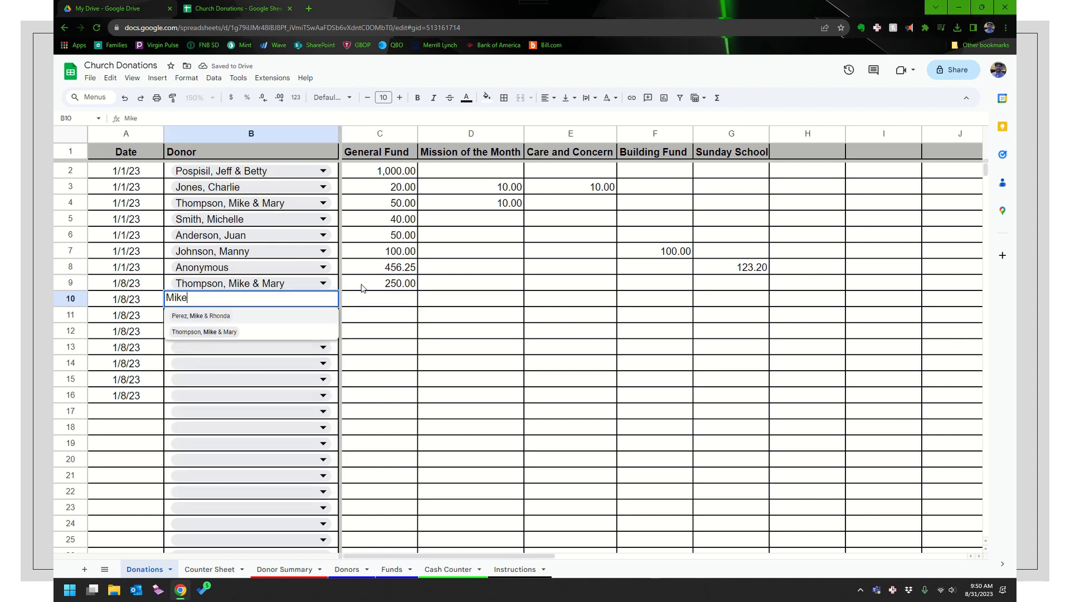
left_click(236, 318)
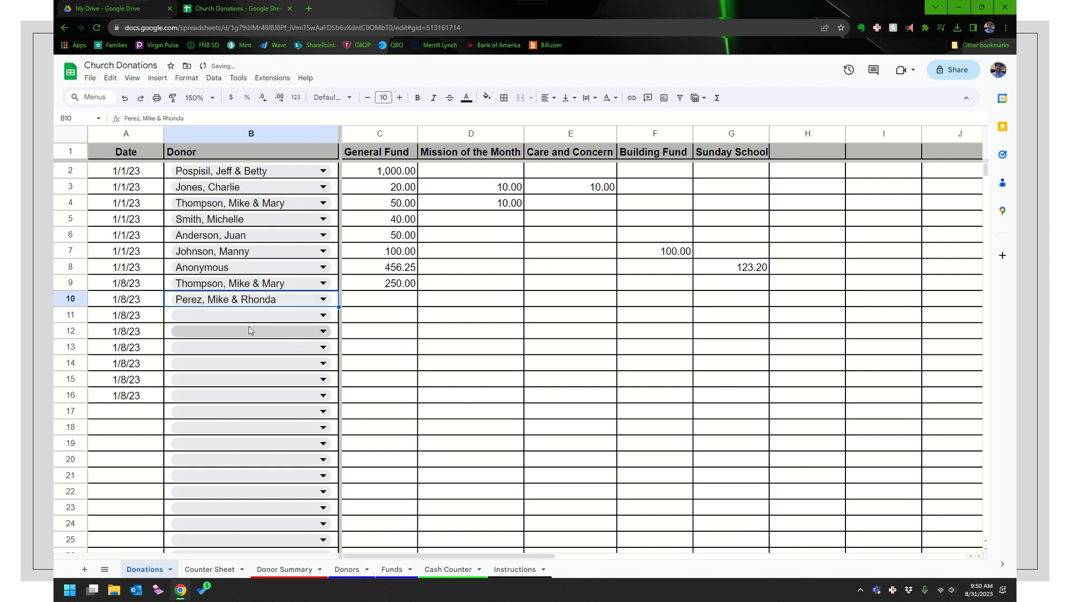
key("Right")
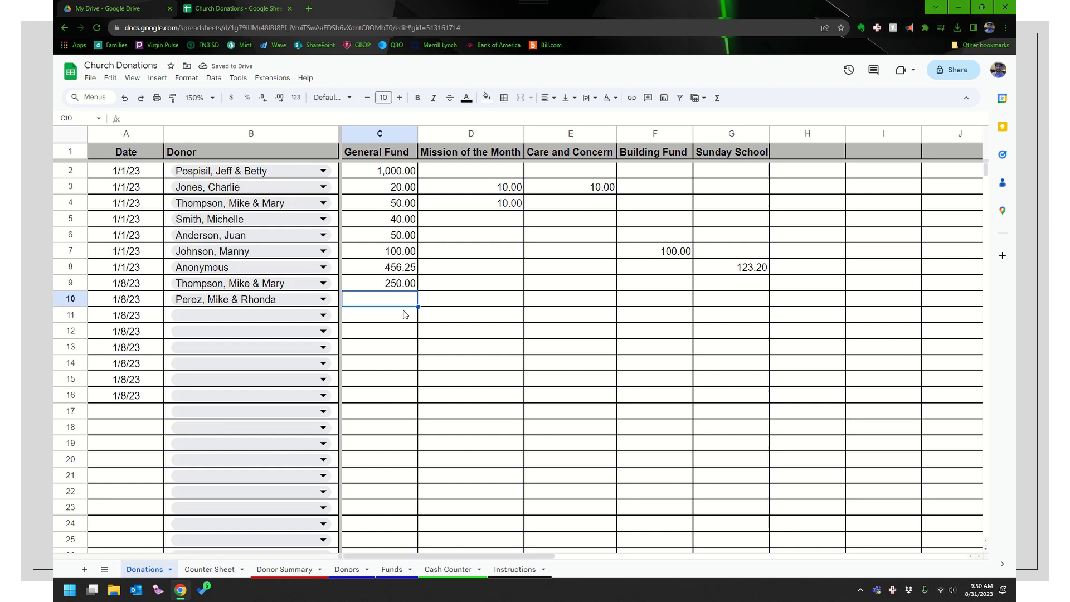
type("50")
key("Tab")
key("Tab")
type("20")
key("Tab")
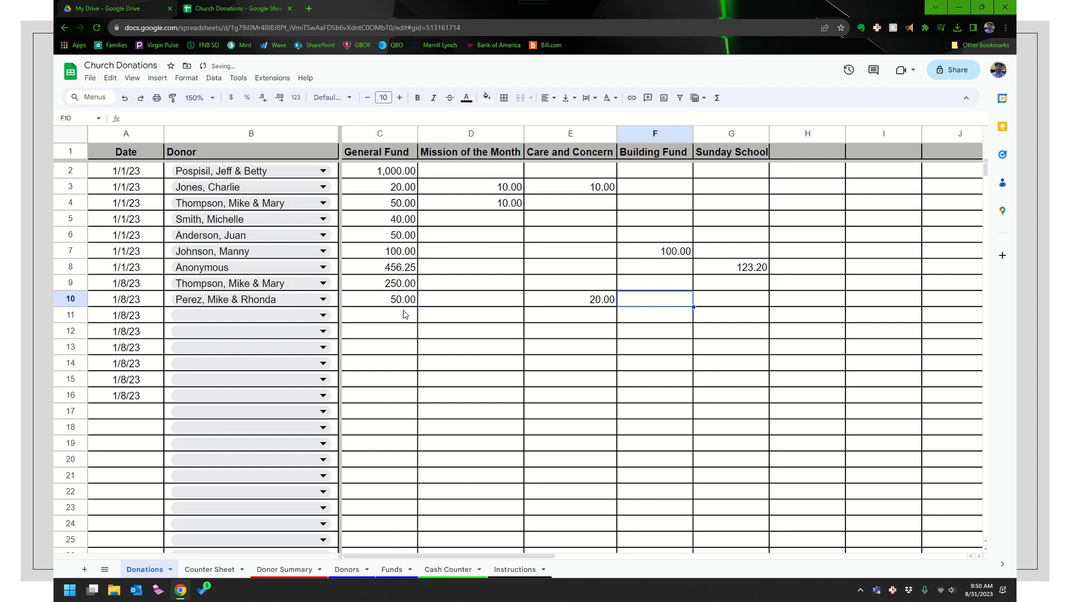
key("Return")
key("Left")
key("Left")
key("Left")
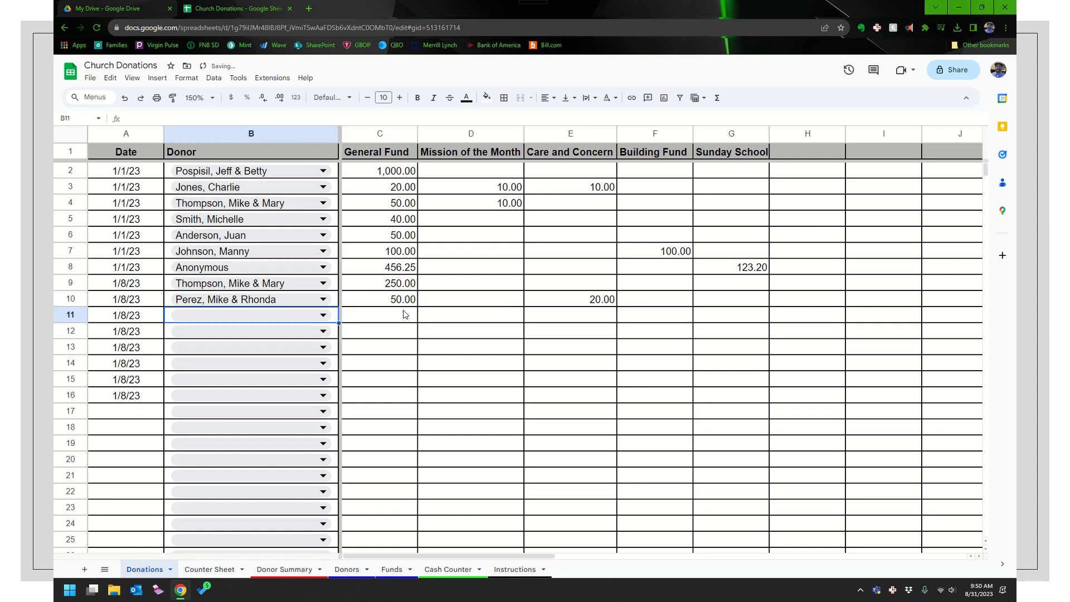
Set row 11's donor via autocomplete and record 20 under Mission of the Month
type("samm")
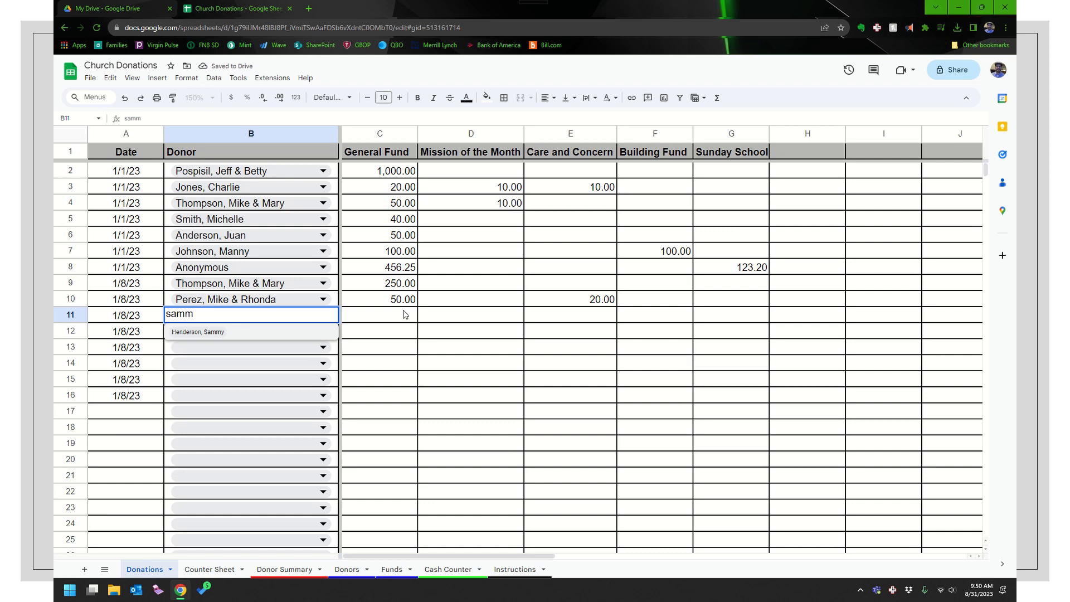
left_click(292, 333)
key("Tab")
key("Tab")
key("Tab")
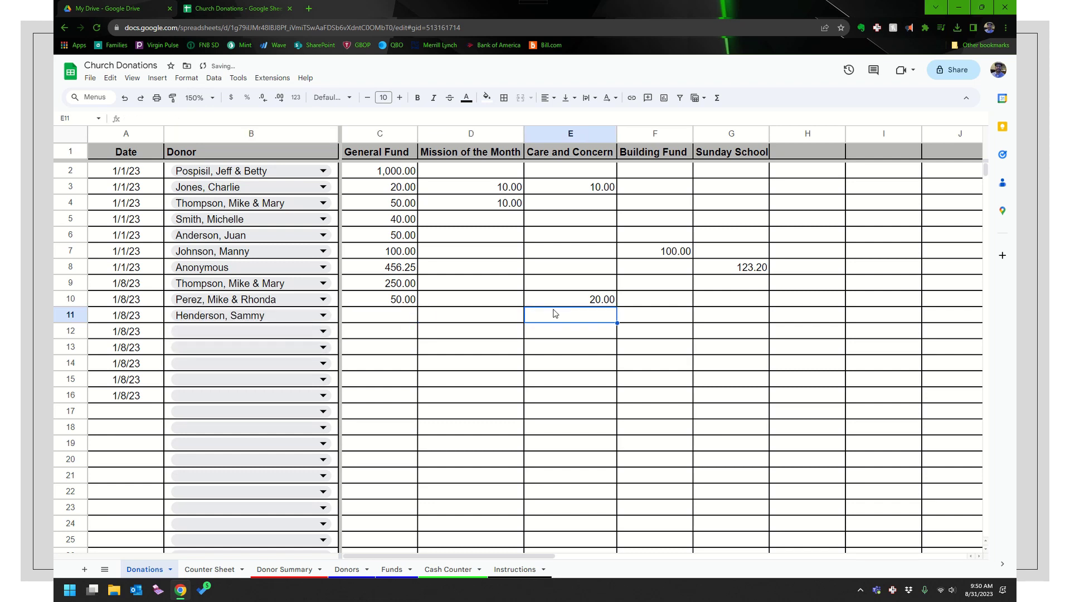
key("shift+Tab")
type("20")
key("shift+Tab")
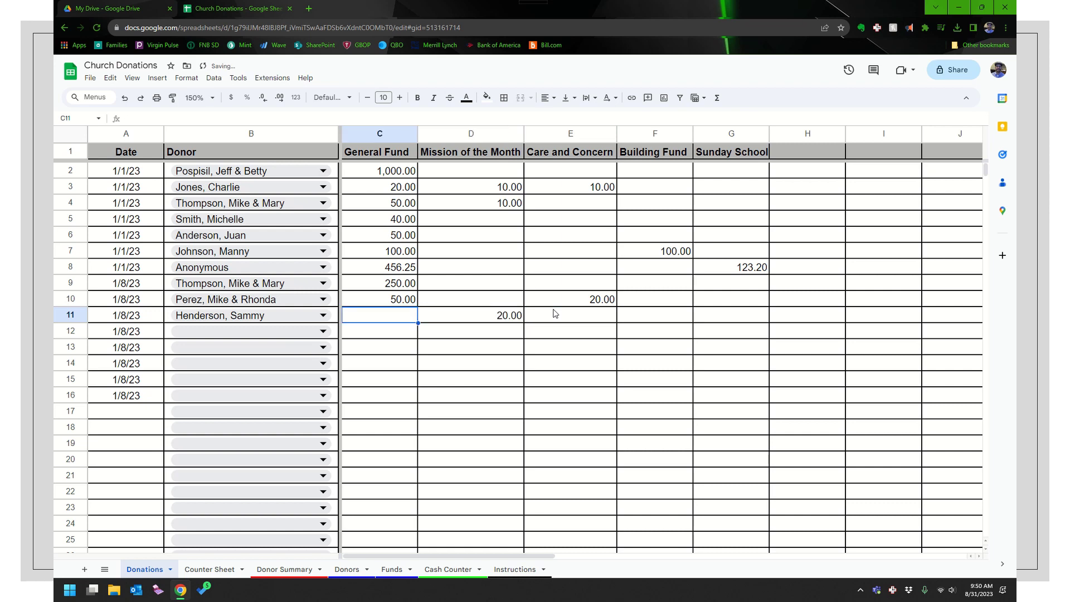
key("Return")
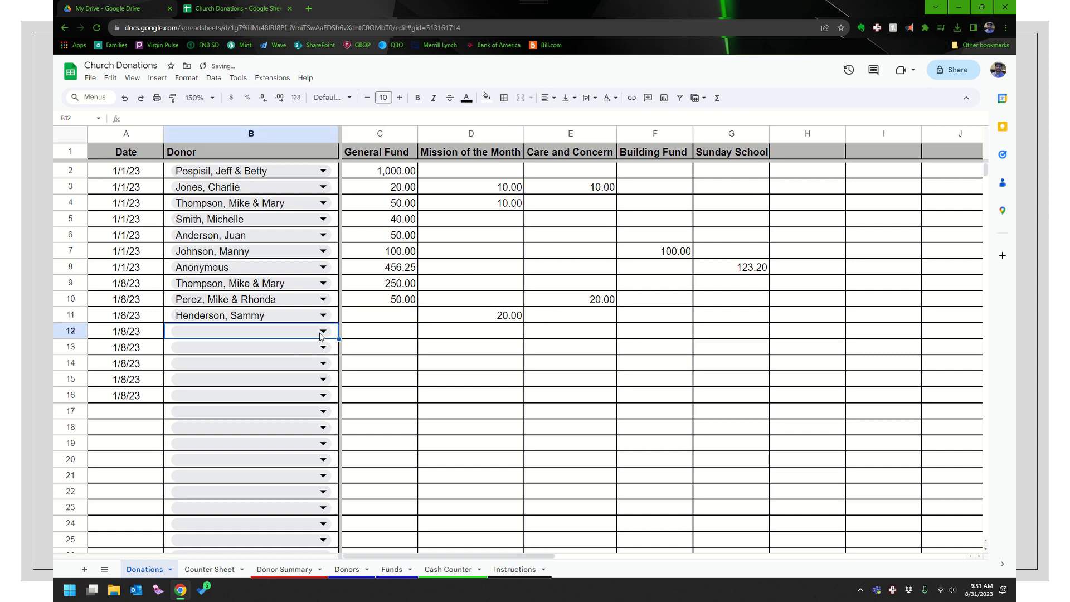
Pick donors for rows 12 through 15 from the dropdowns, with row 15 as Anonymous
left_click(320, 333)
left_click(213, 380)
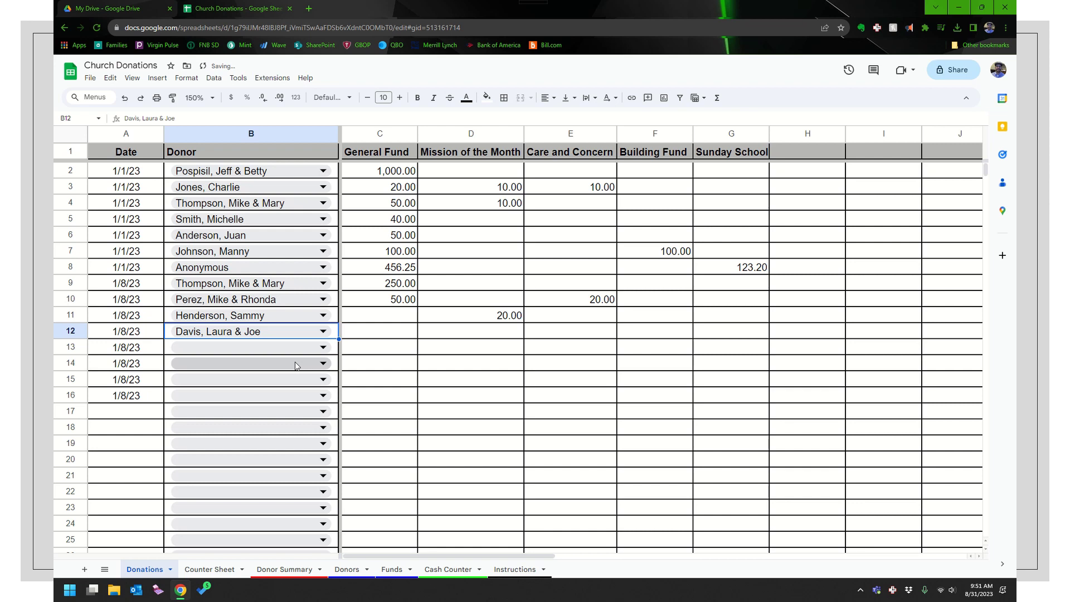
left_click(294, 357)
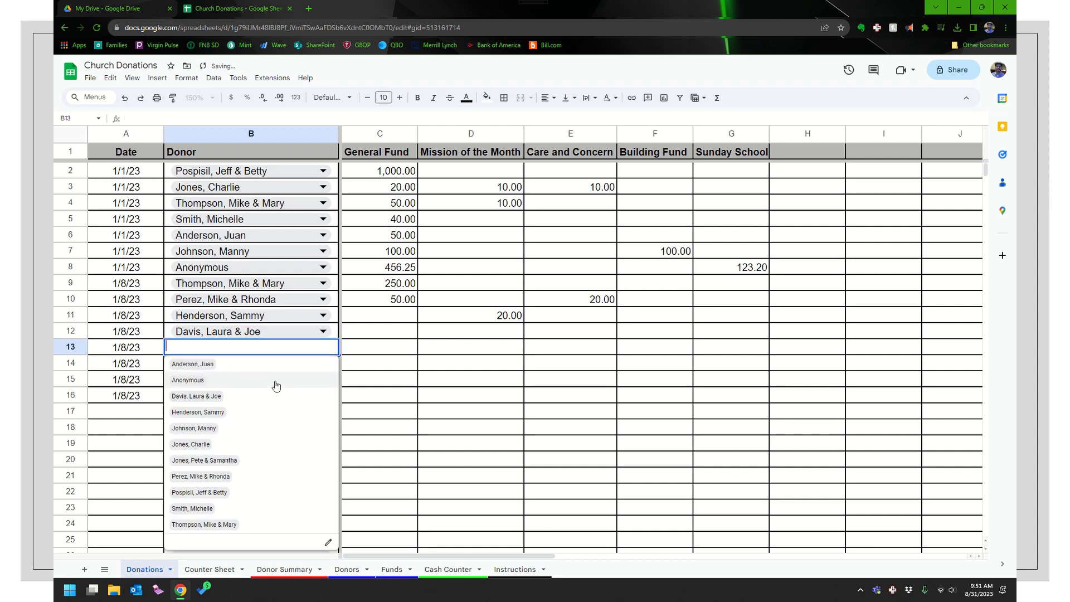
left_click(212, 446)
left_click(257, 364)
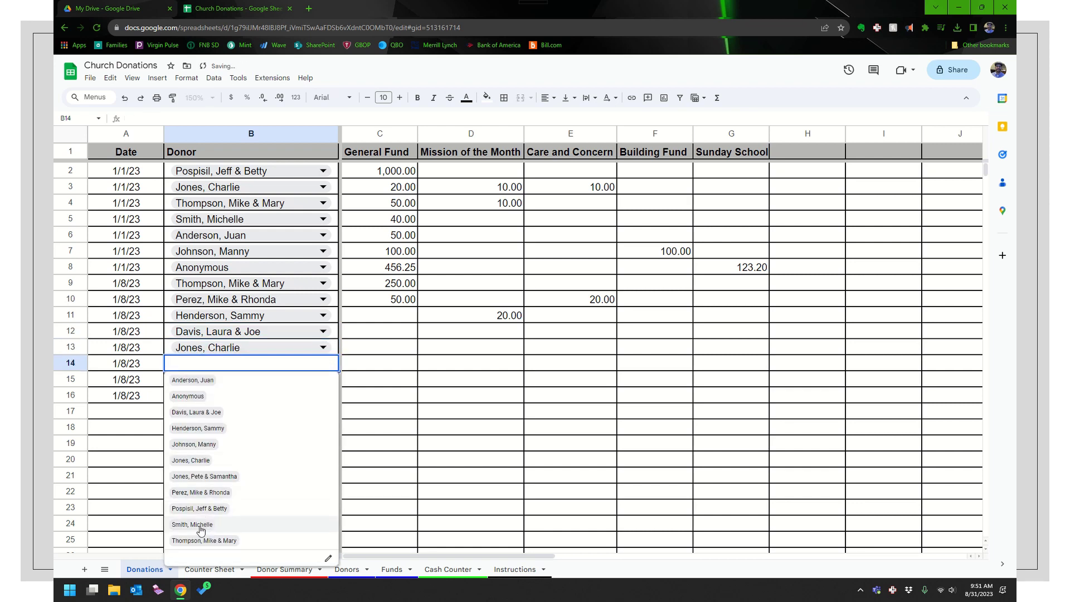
left_click(203, 524)
left_click(281, 378)
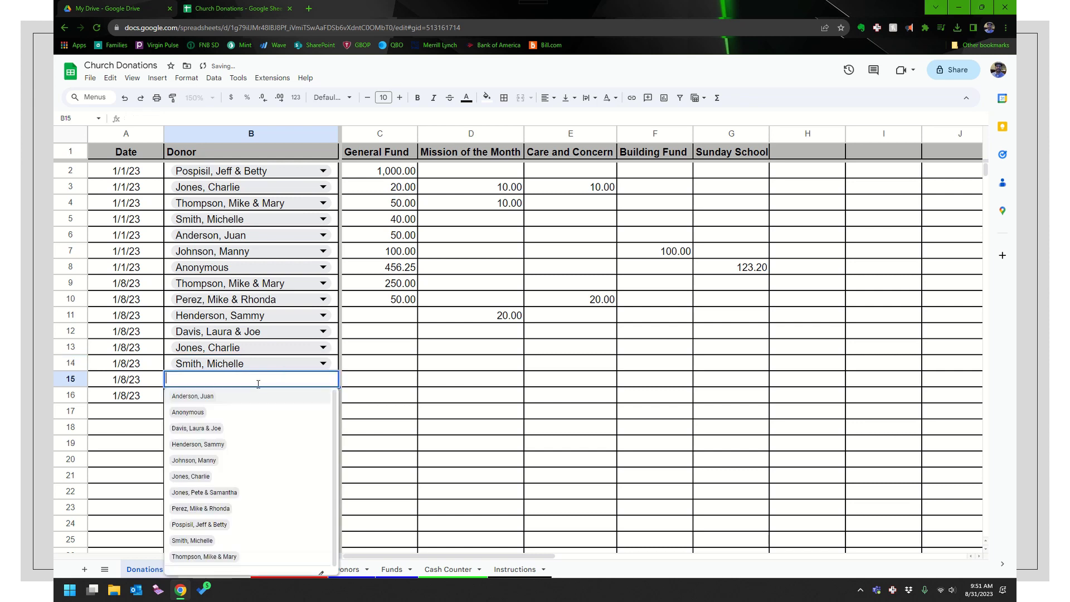
left_click(192, 415)
Enter General Fund amounts 100 and 235 for rows 12–13, and 10 and 10 for row 14
left_click(389, 332)
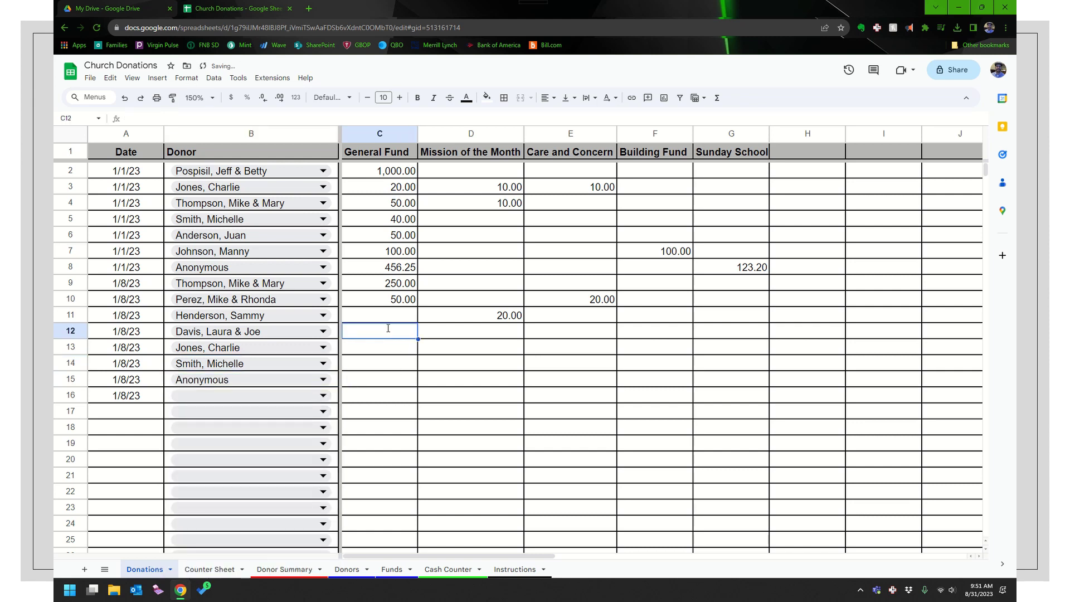
type("100")
key("Return")
type("235")
key("Return")
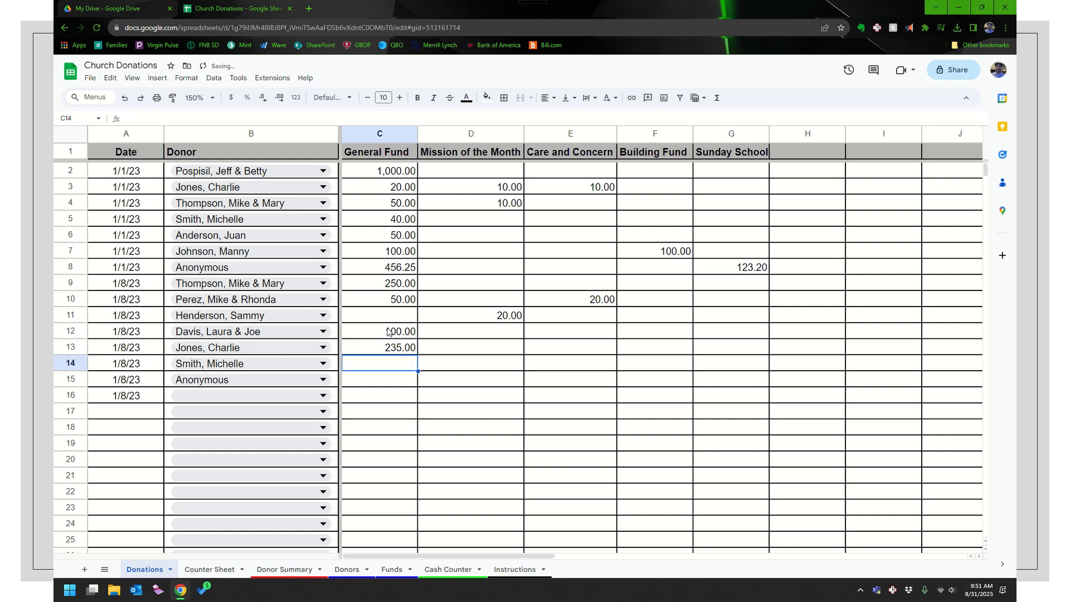
type("10")
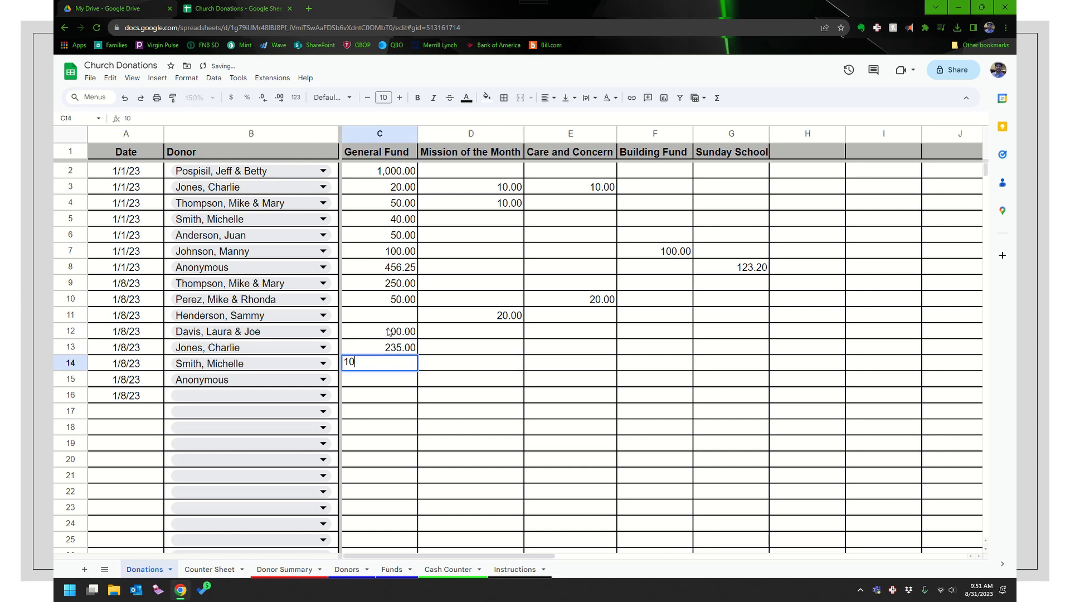
key("Tab")
key("Tab")
key("Tab")
type("10")
key("Return")
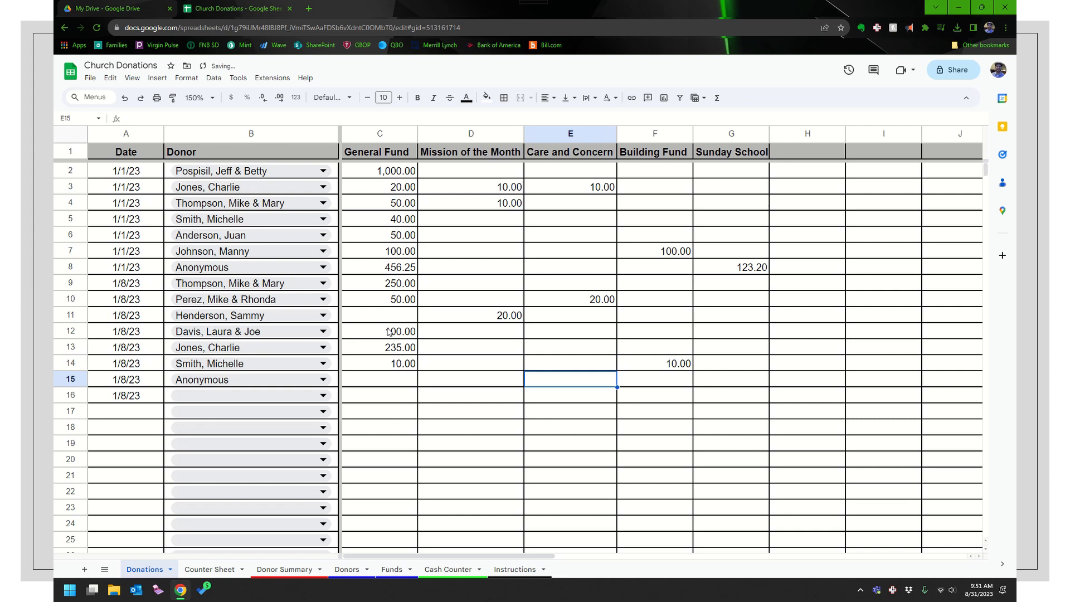
key("Left")
key("Left")
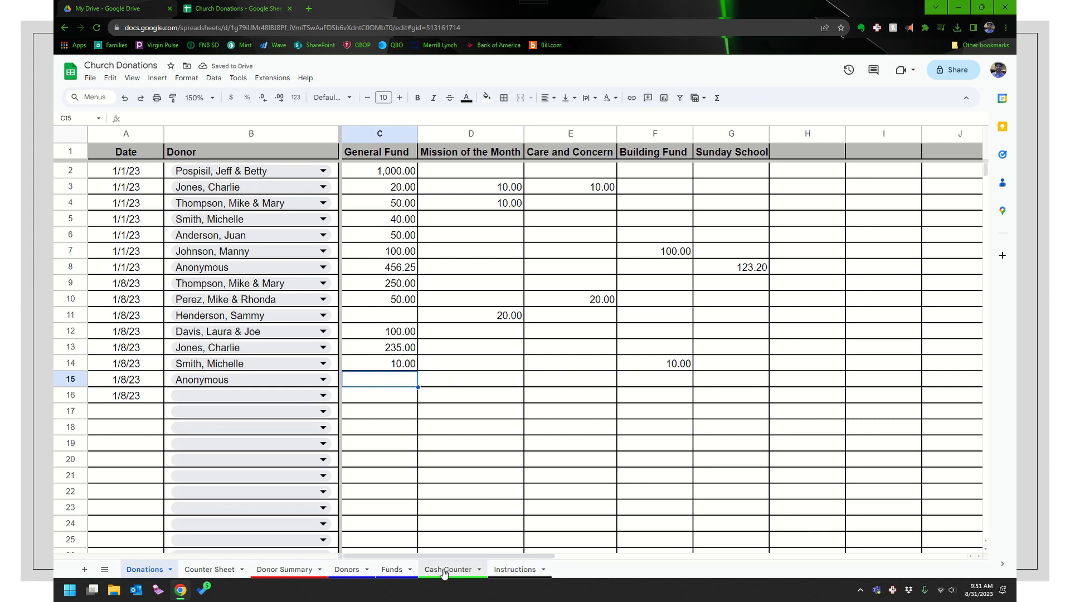
Check the Cash Counter sheet's 167.35 total, then return to the Donations sheet
left_click(444, 570)
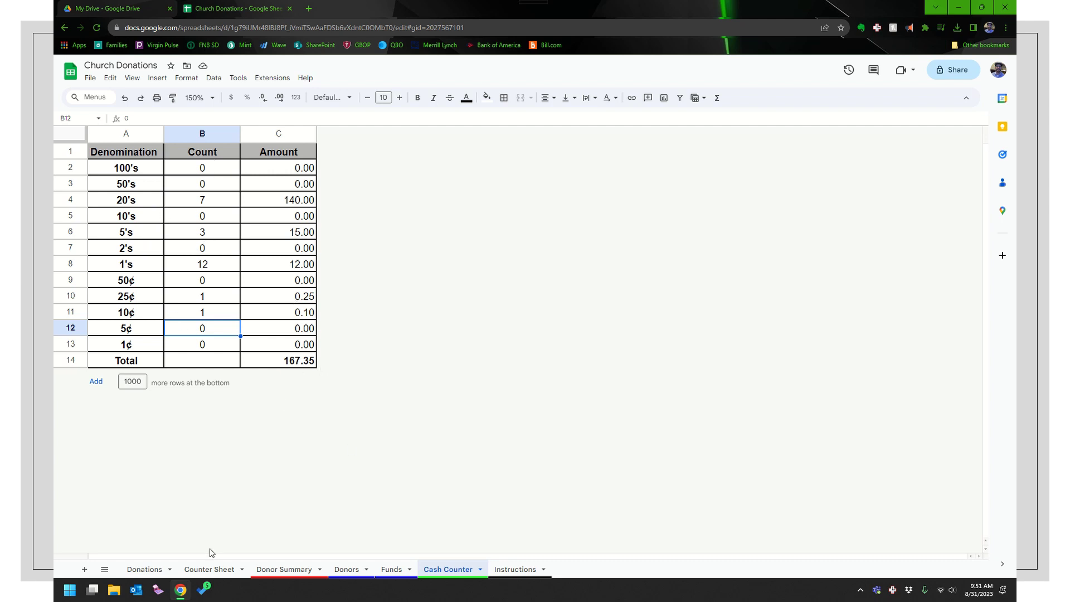
left_click(159, 576)
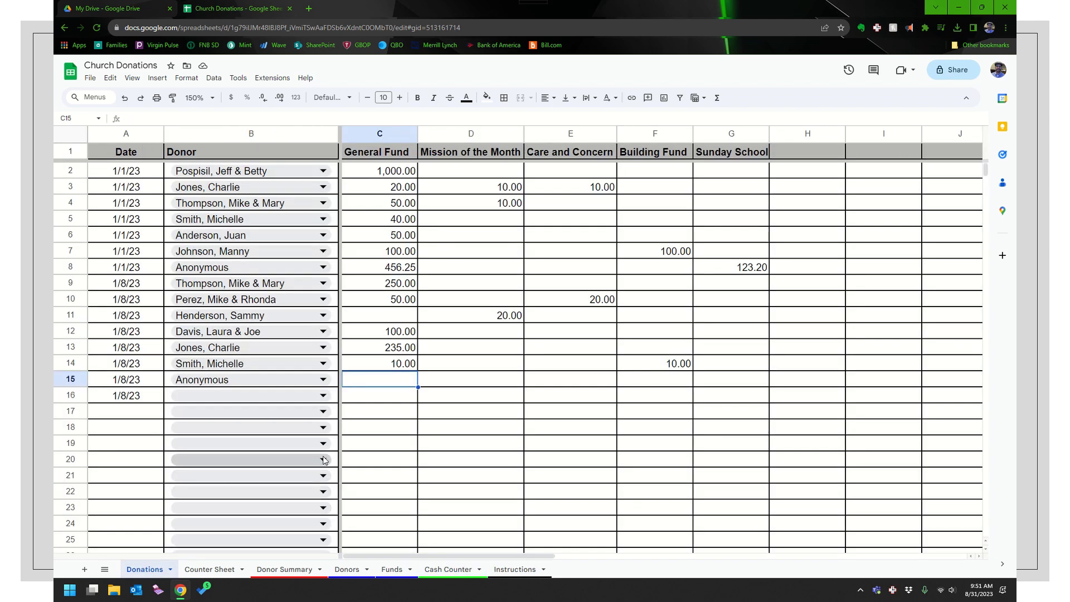
Enter 167.35 as row 15's General Fund gift and date row 17 as 1/8/23
type("167.35")
key("Return")
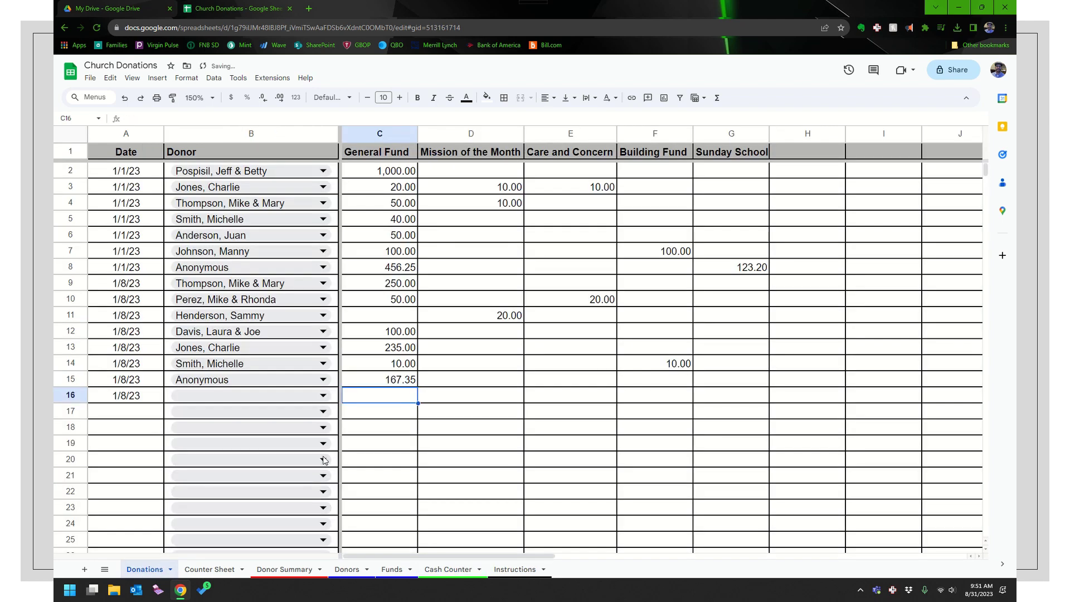
key("Left")
key("Left")
key("Down")
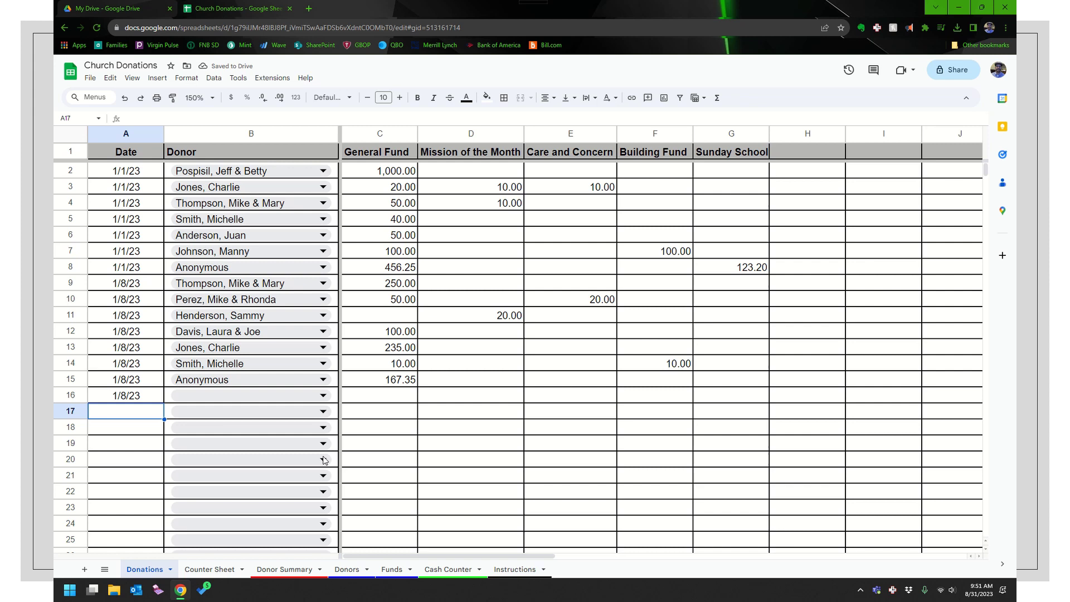
type("1/8/23")
key("Return")
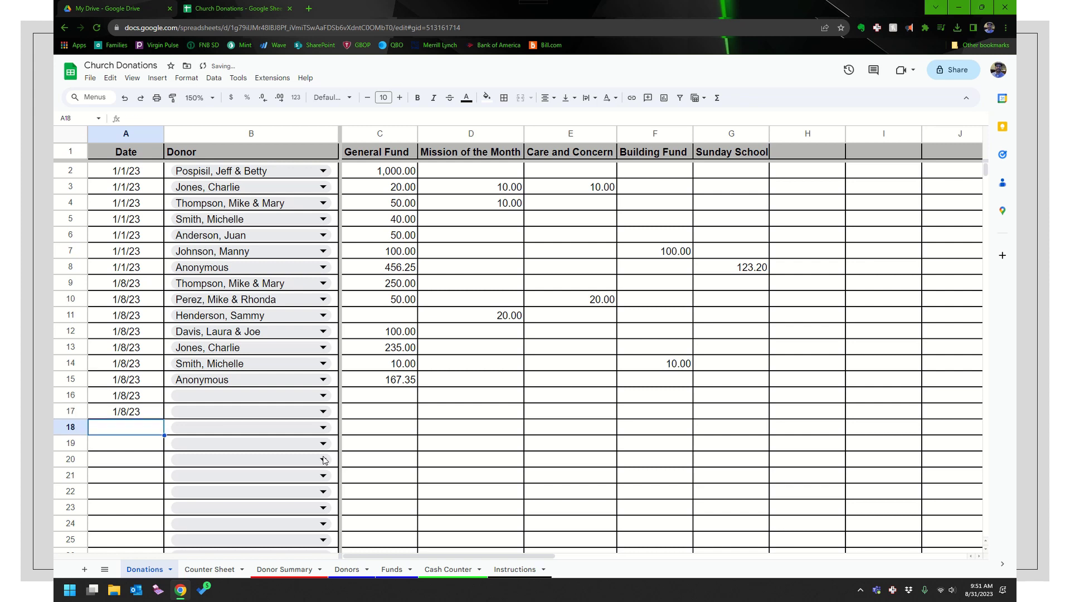
Type an unlisted donor's name into B16, which data validation rejects
key("Up")
key("Right")
key("Up")
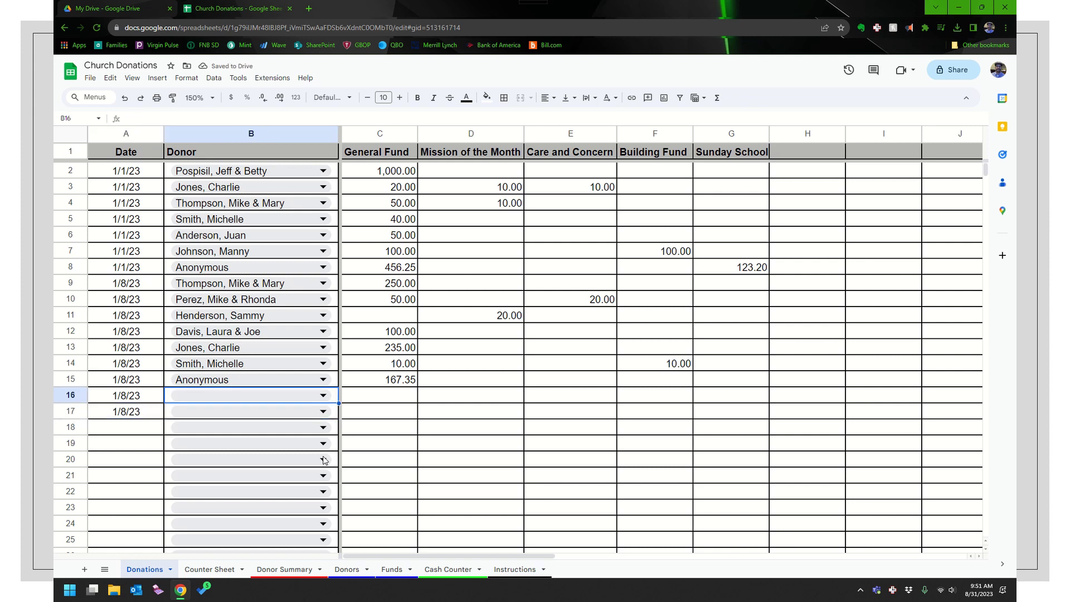
type("Wilson")
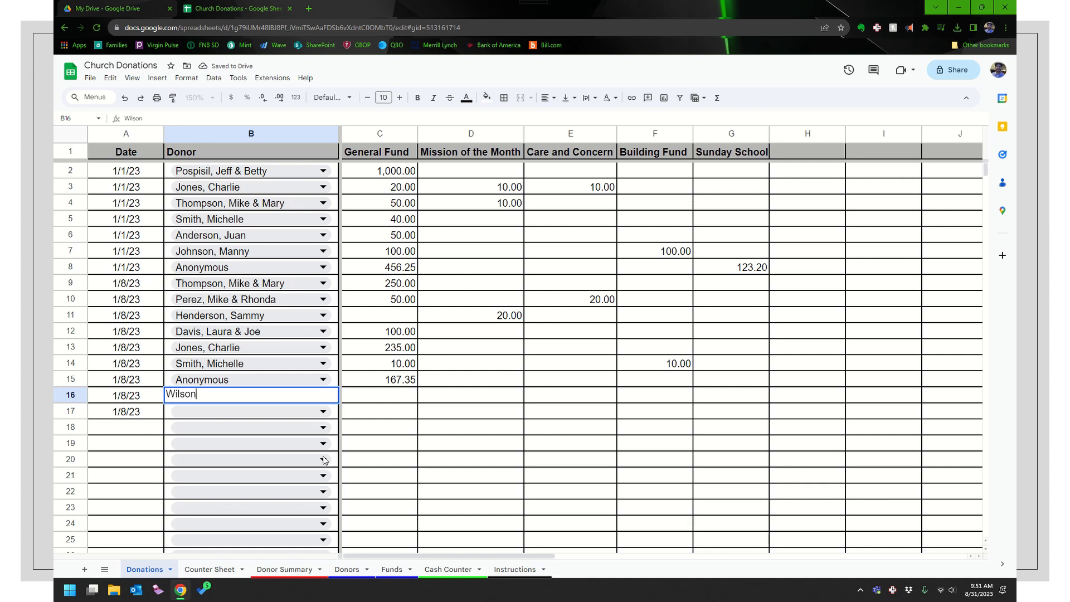
key("Return")
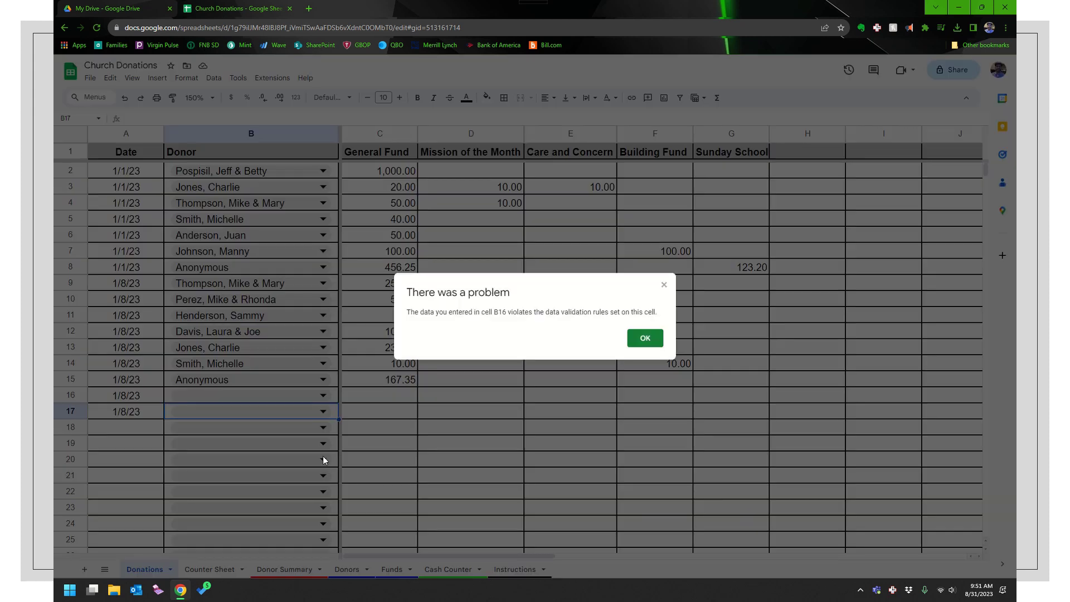
Dismiss the validation error and inspect the =Funds! formulas behind the G1 and H1 headers
key("Return")
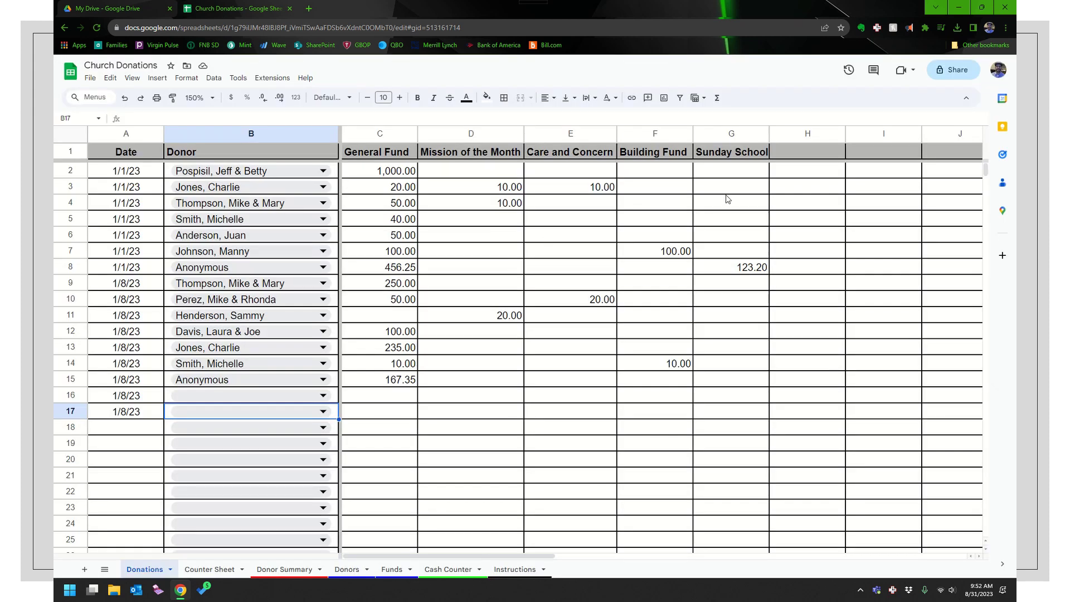
left_click(752, 156)
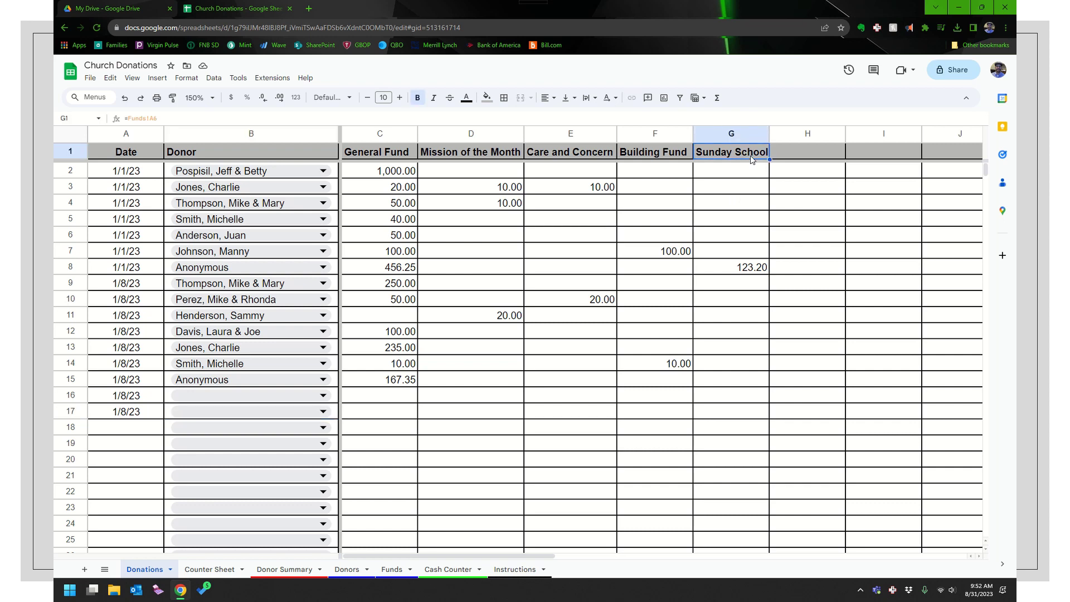
key("Right")
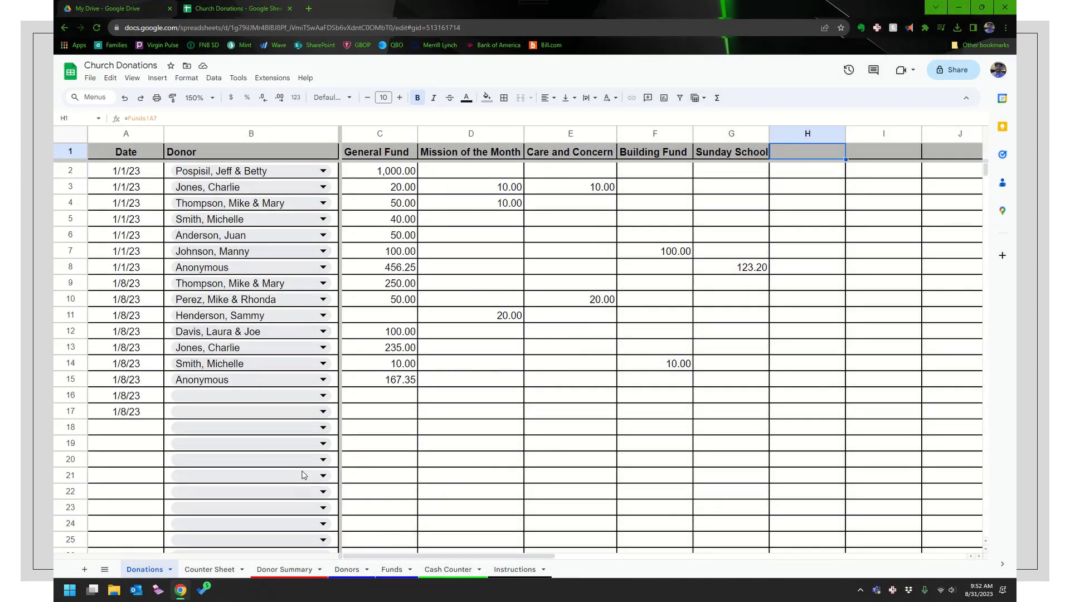
On the Donors sheet, enter the two new donors' names in A13 and A14
left_click(347, 569)
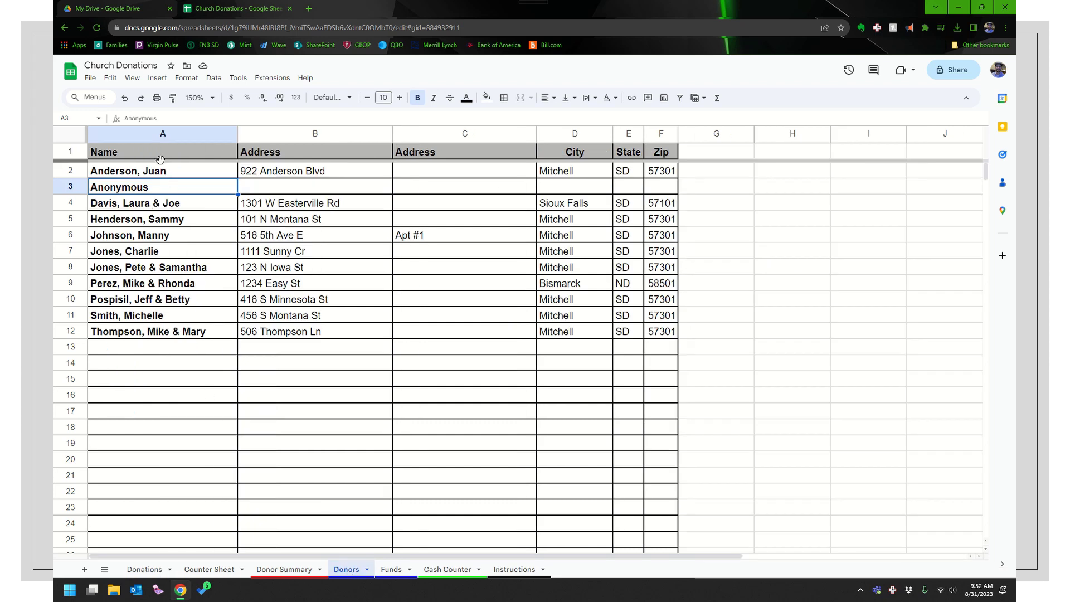
left_click(134, 346)
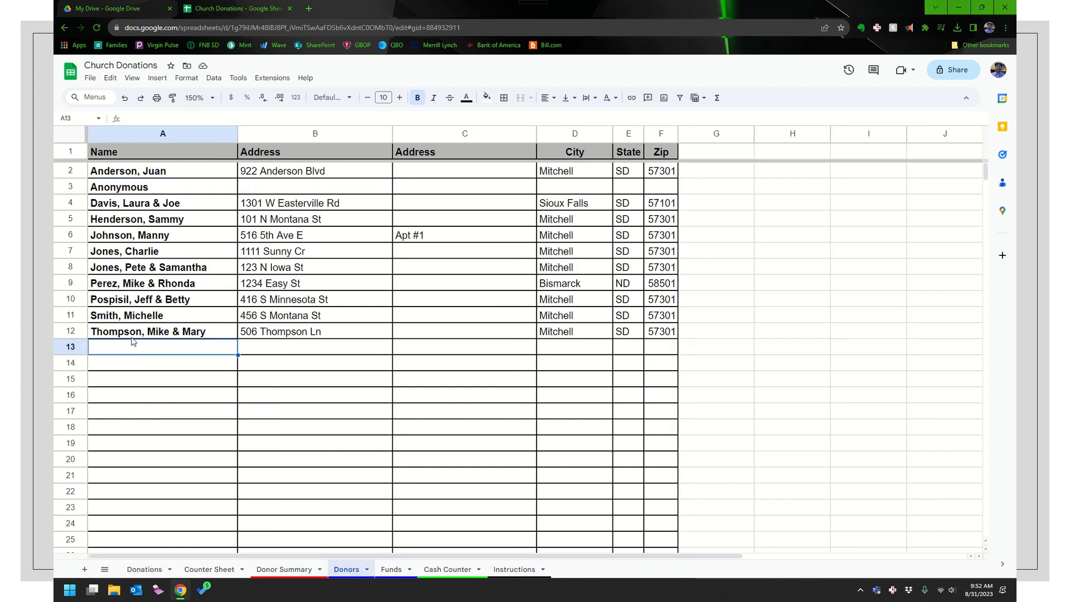
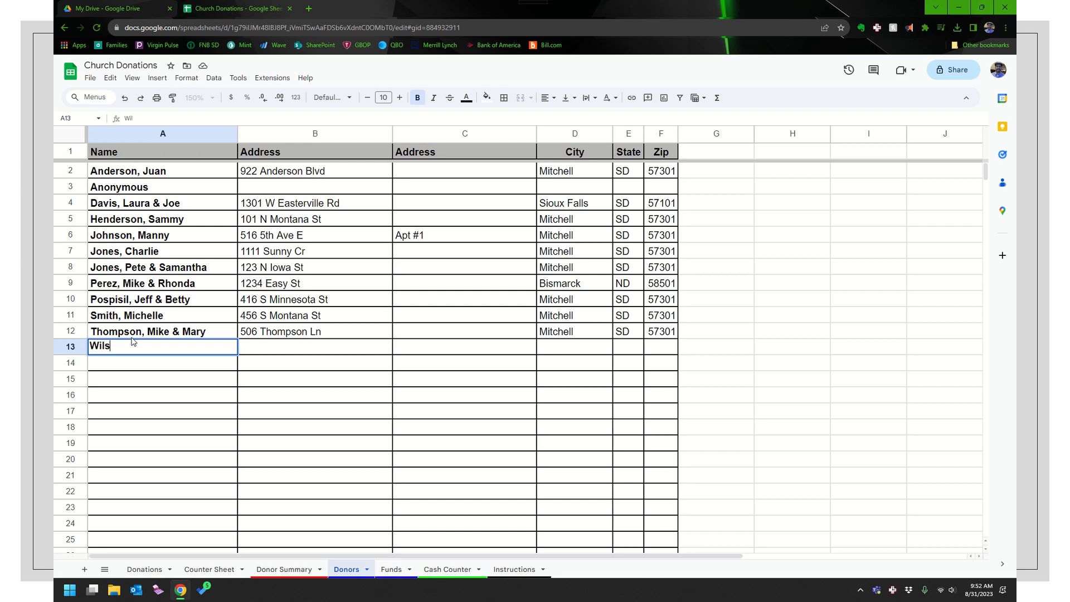
key("Return")
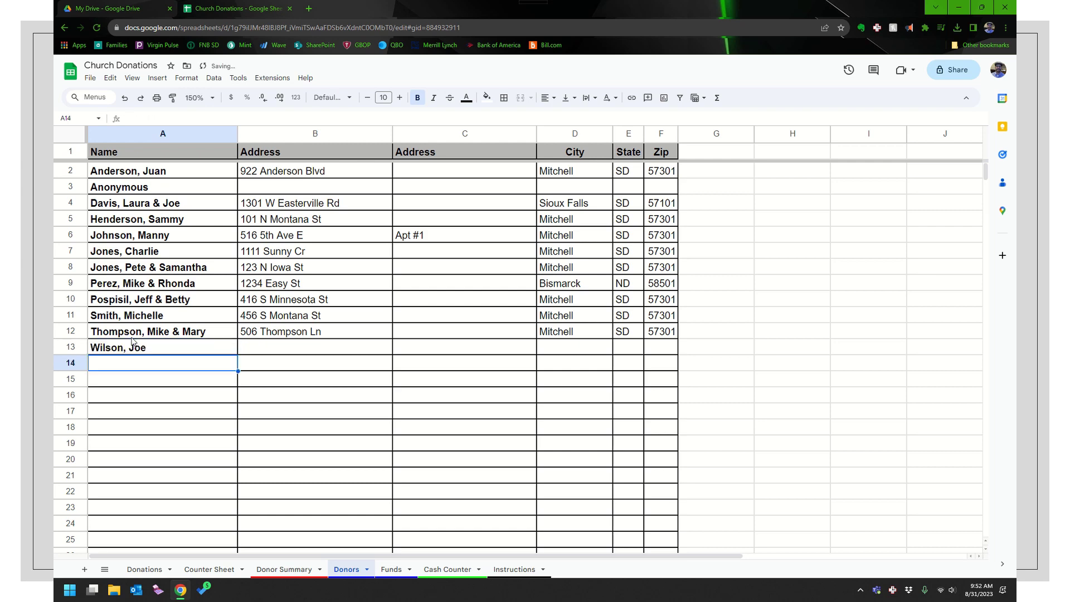
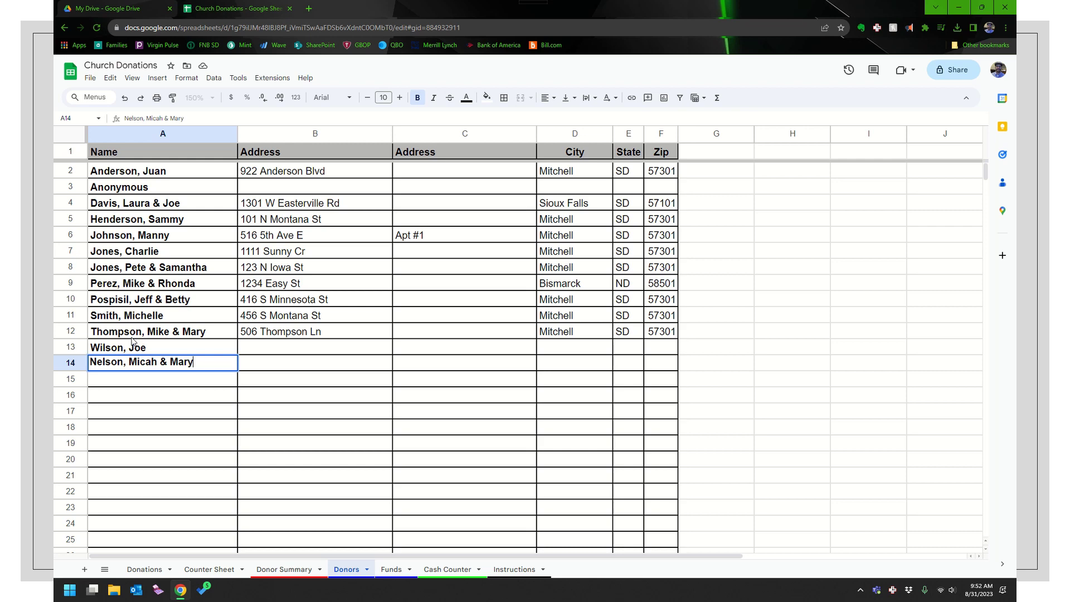
key("Return")
Enter each new donor's street address in B13 and B14
key("Right")
key("Up")
key("Up")
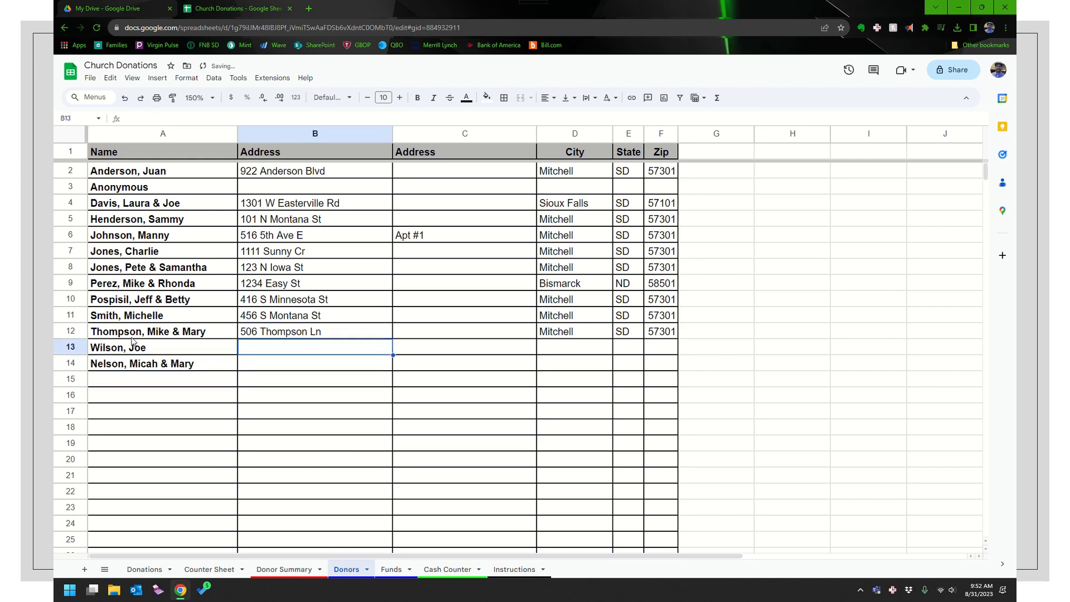
type("123 W S")
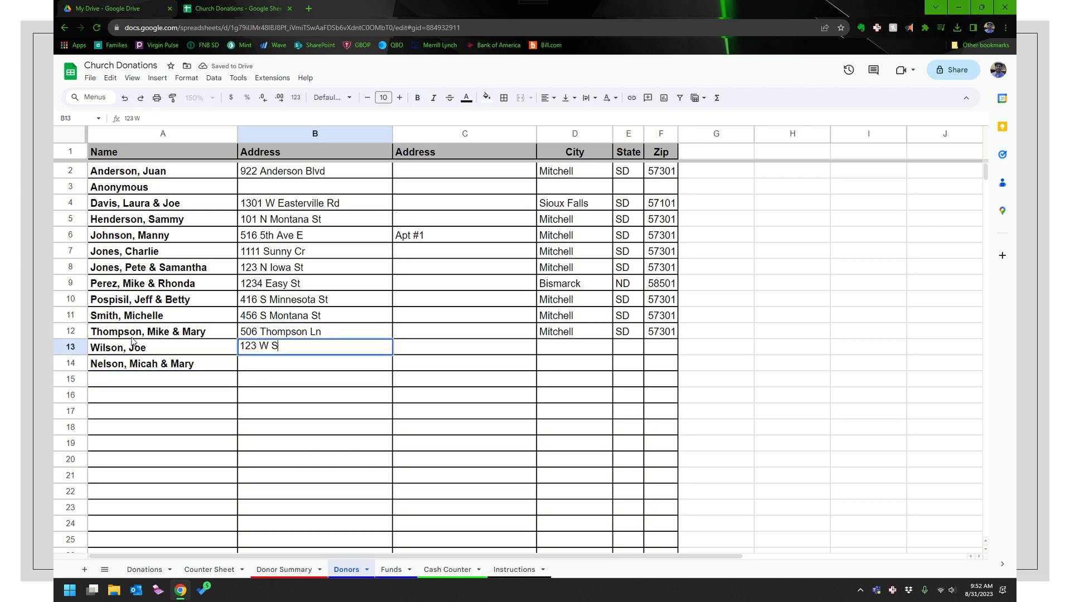
type("outh St")
key("Return")
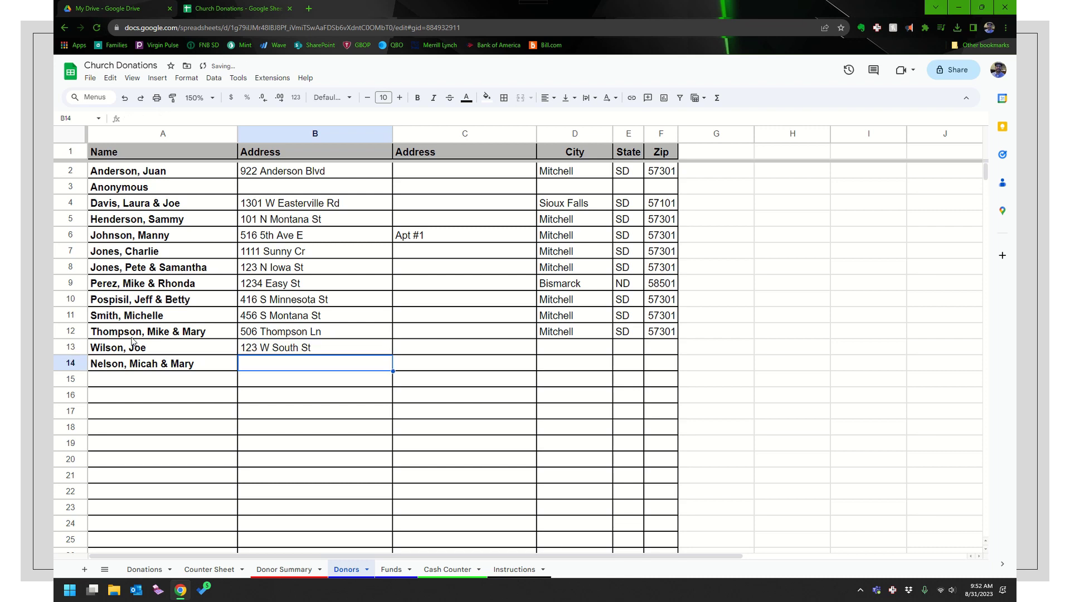
type("234")
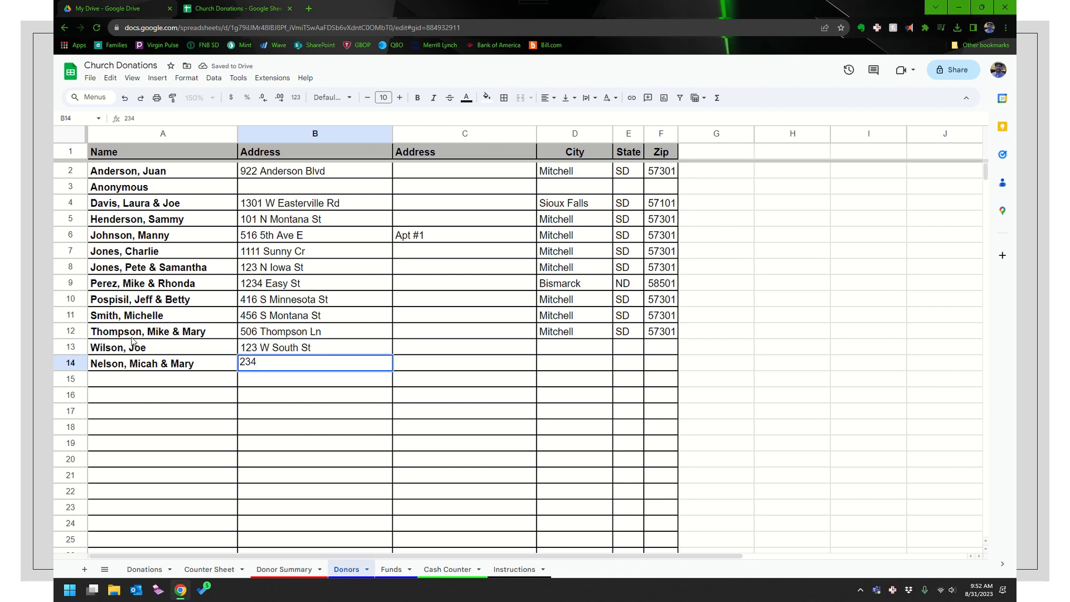
type(" E North St")
key("Tab")
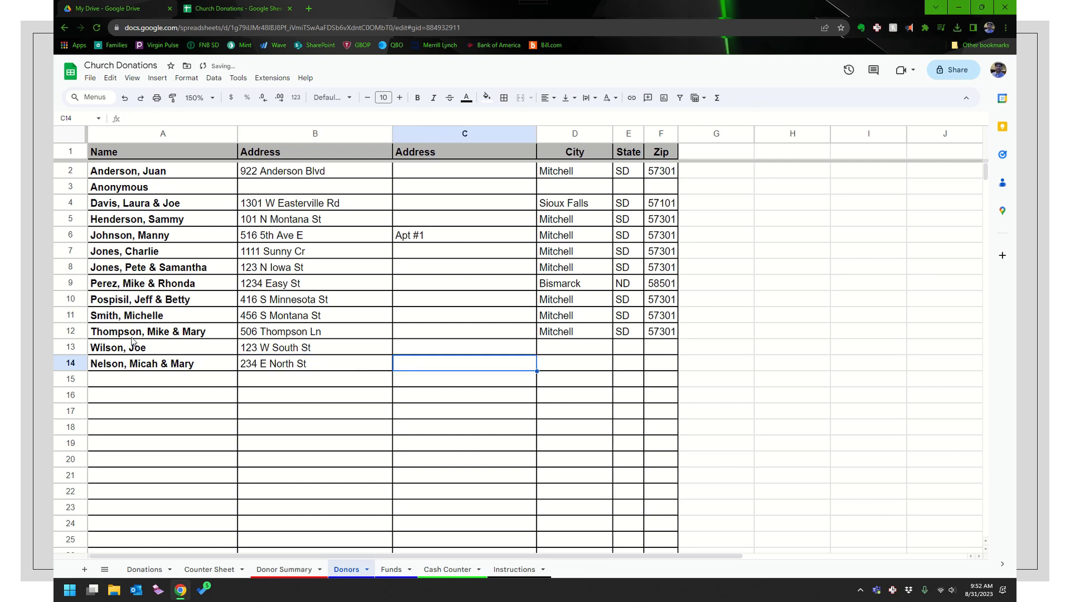
Copy row 12's city, state and zip into rows 13 and 14
key("Right")
key("Up")
key("Up")
key("shift+Right")
key("shift+Right")
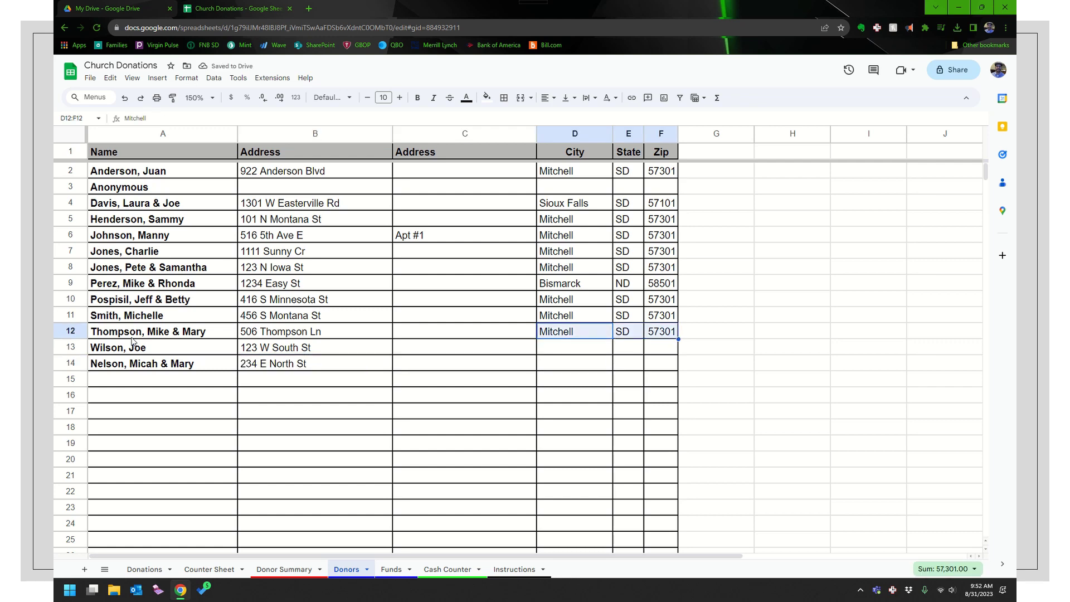
key("ctrl+c")
key("Down")
key("ctrl+v")
key("Down")
key("ctrl+v")
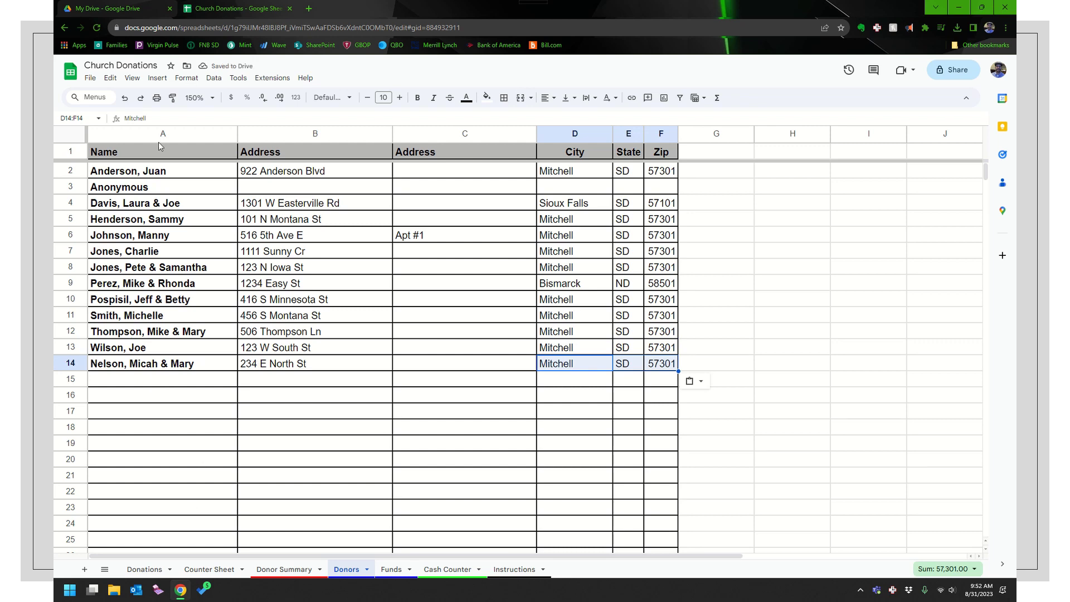
On the Donations sheet, browse B16's donor choices without selecting one
left_click(144, 569)
left_click(323, 395)
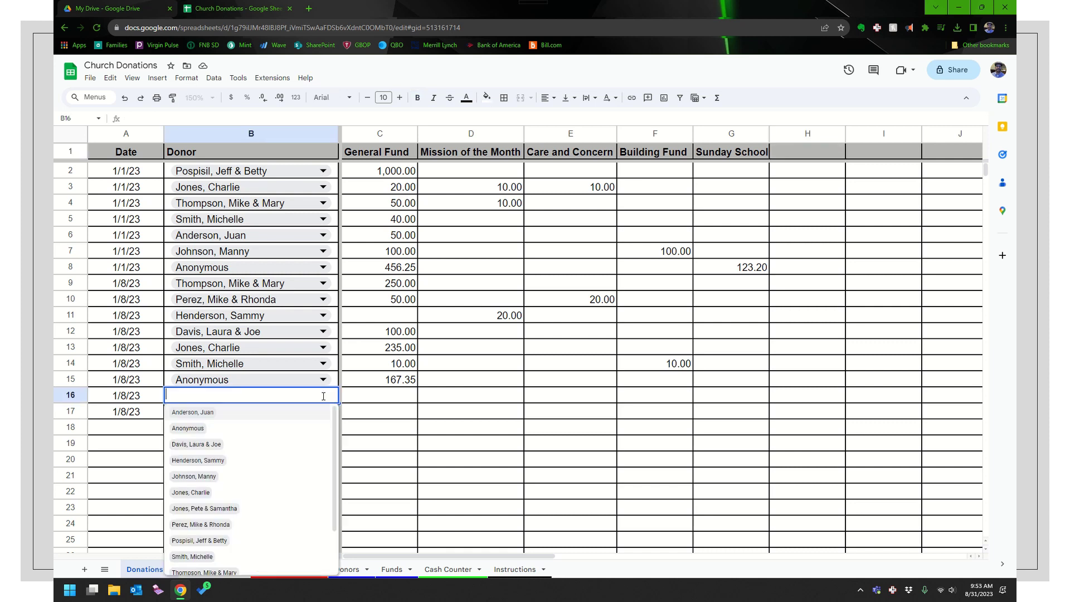
scroll(318, 448, "down", 2)
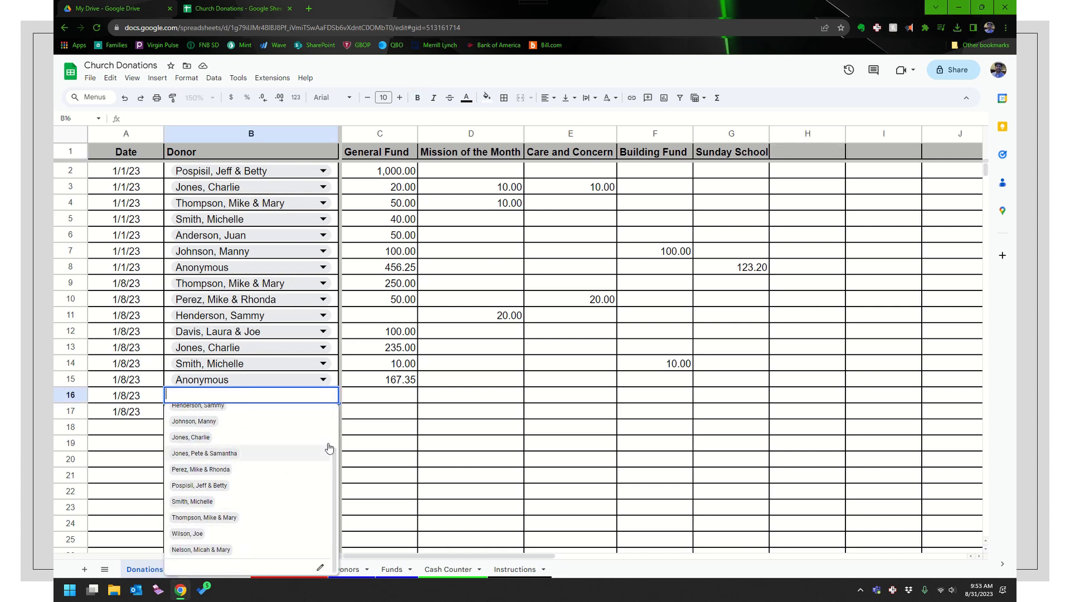
key("Escape")
Sort the Donors sheet A to Z by the name column
left_click(347, 569)
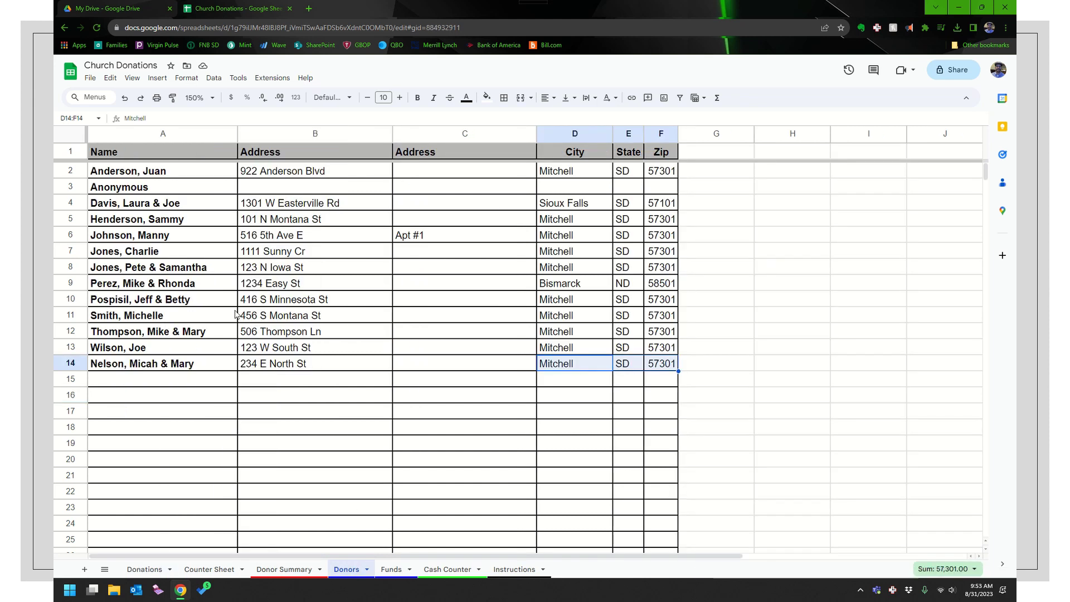
left_click(146, 266)
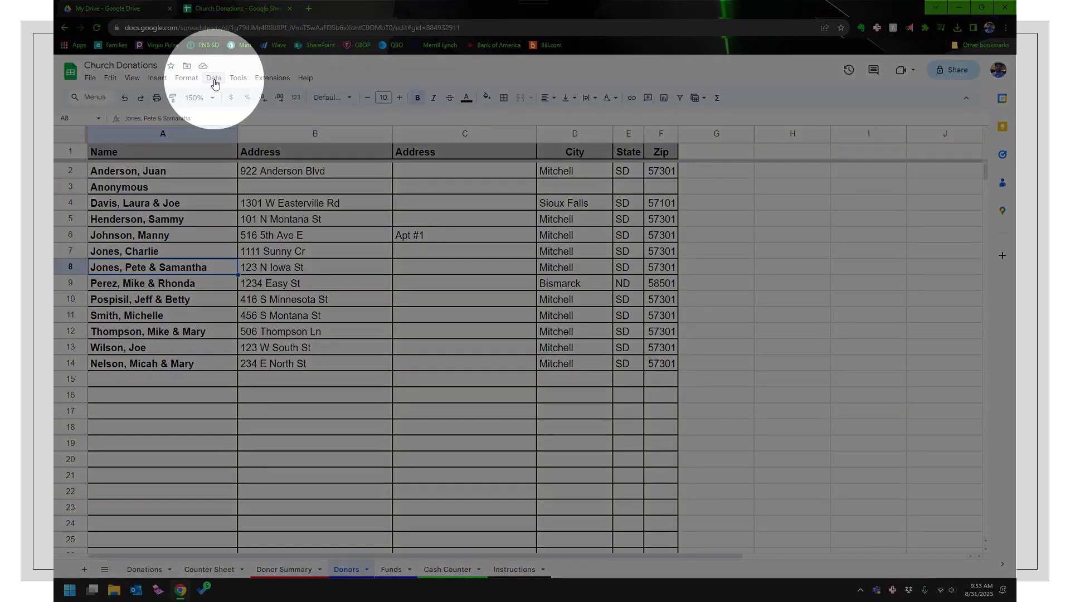
left_click(214, 78)
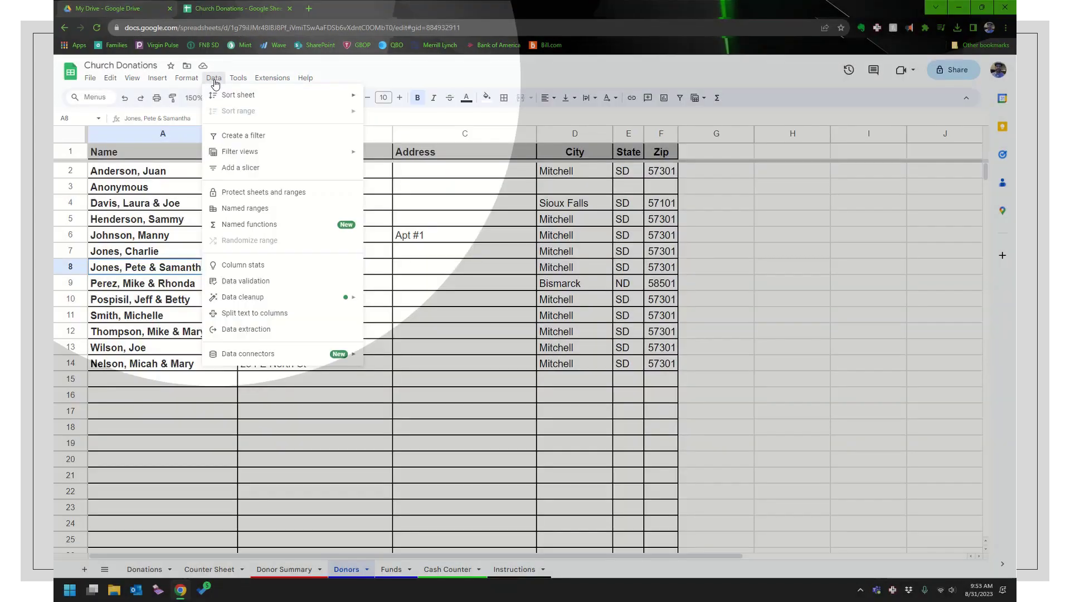
mouse_move(225, 96)
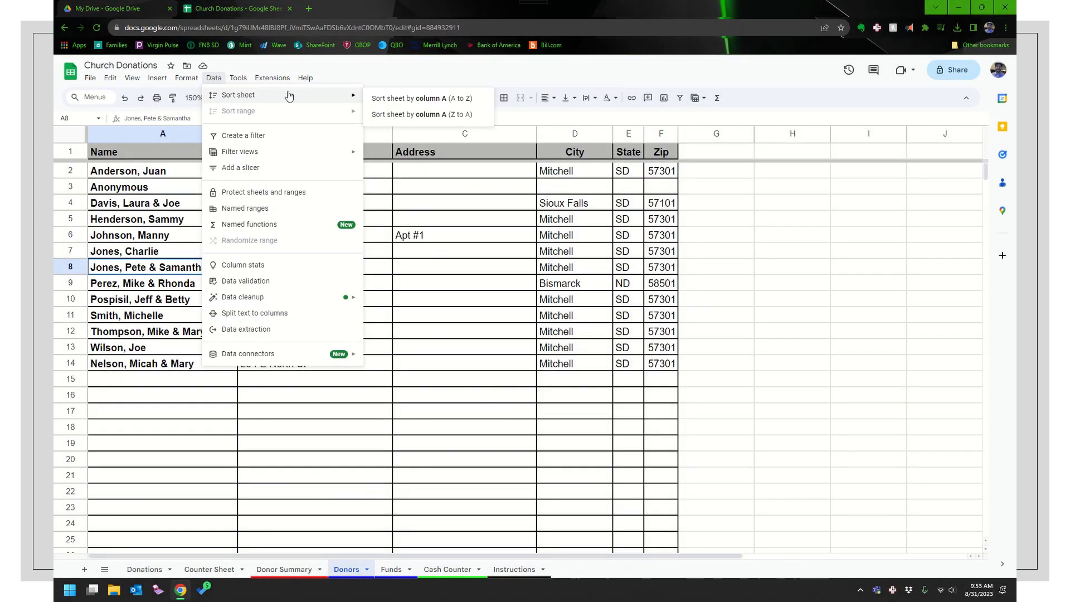
left_click(384, 99)
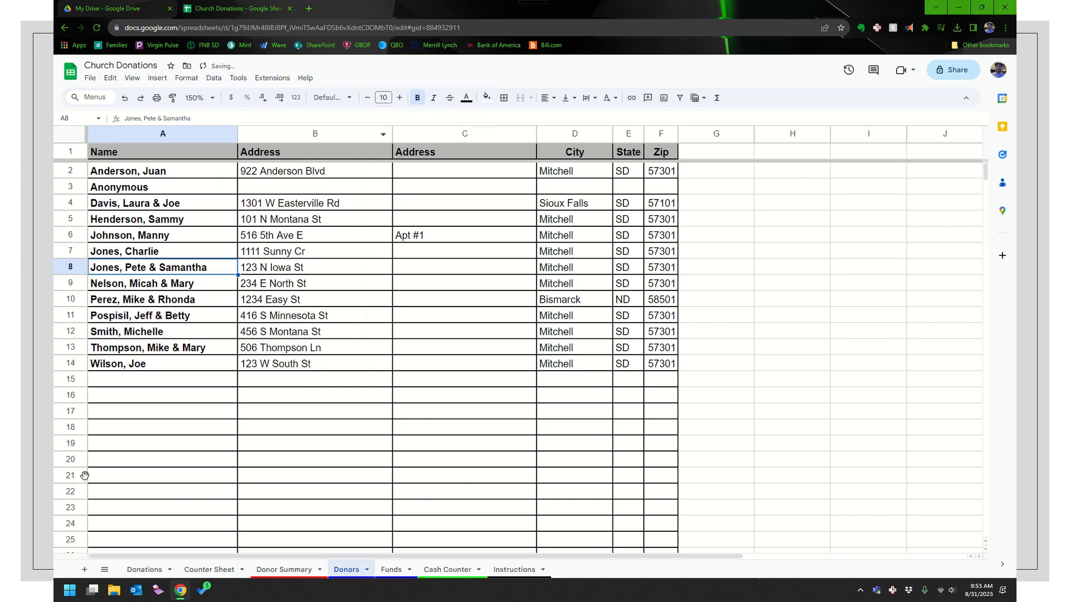
Pick row 16's new donor from the dropdown and row 17's via autocomplete
left_click(146, 569)
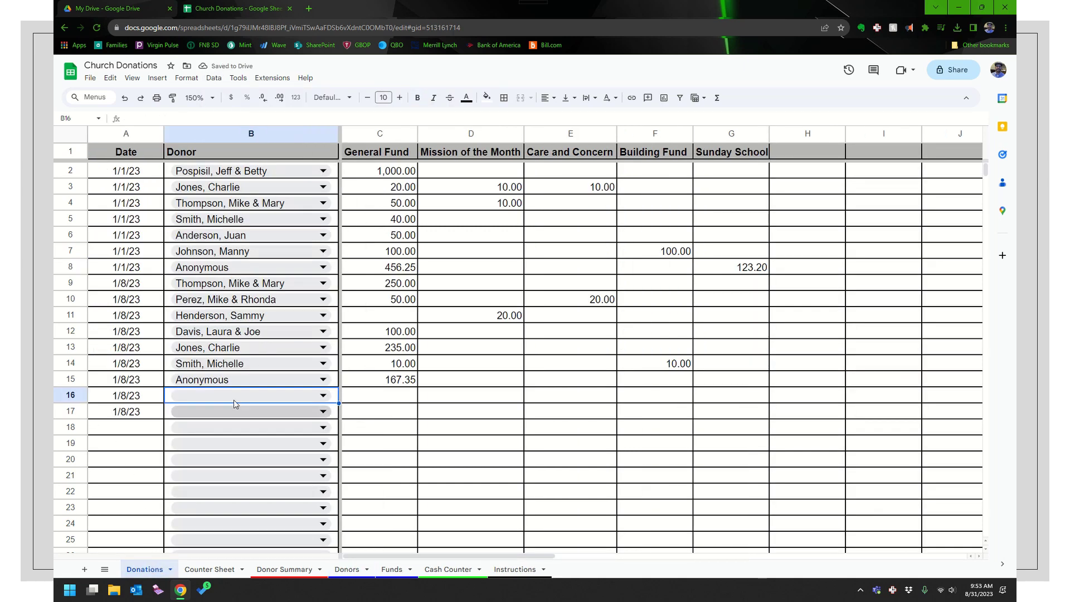
left_click(323, 398)
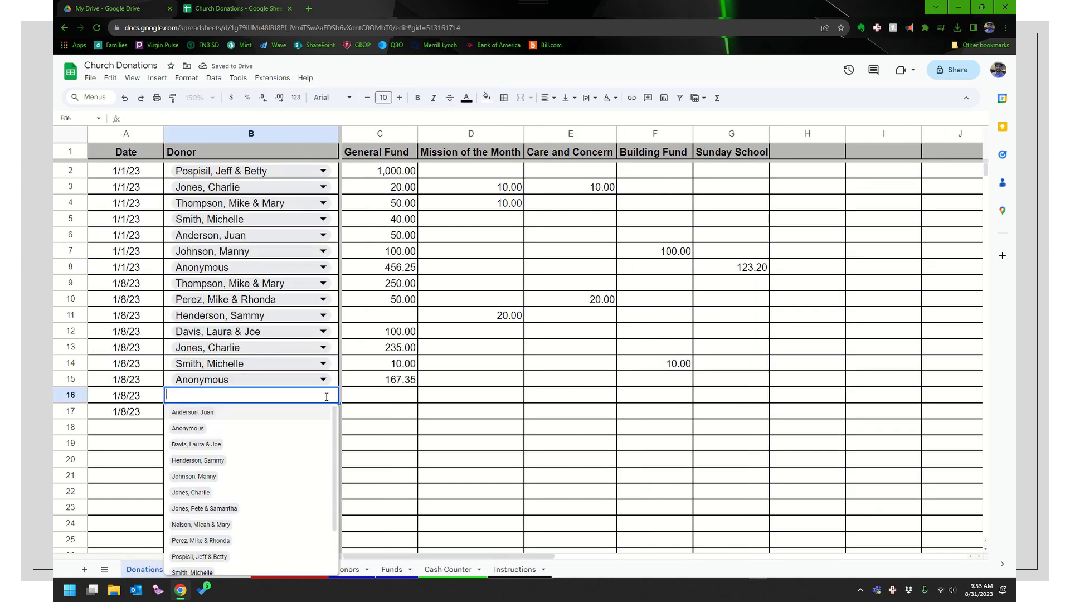
left_click(196, 525)
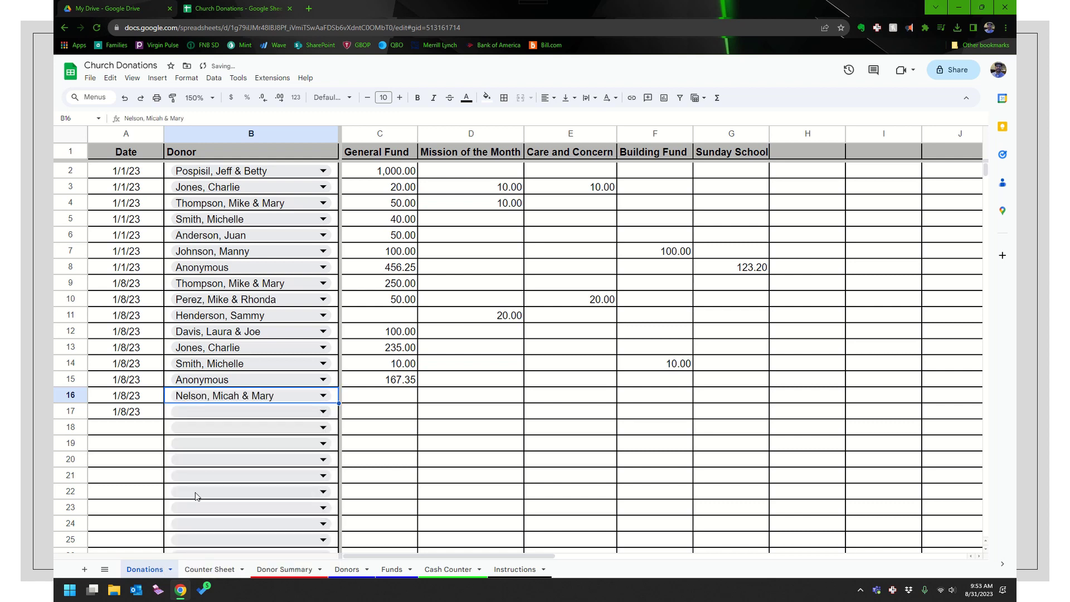
left_click(222, 418)
type("Joe")
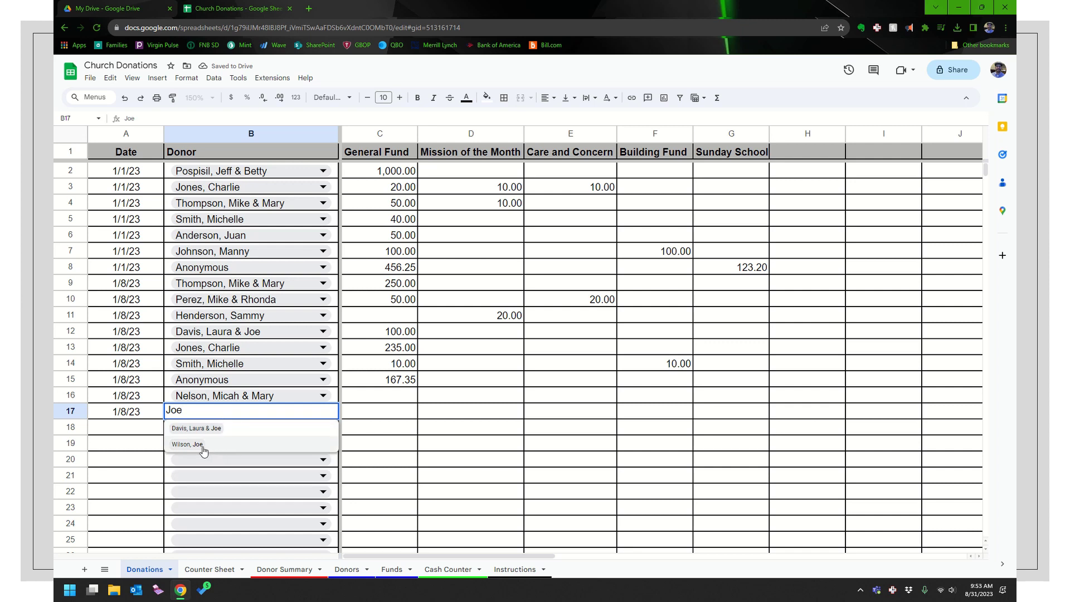
left_click(200, 446)
key("Tab")
key("Tab")
key("Tab")
key("Tab")
key("Tab")
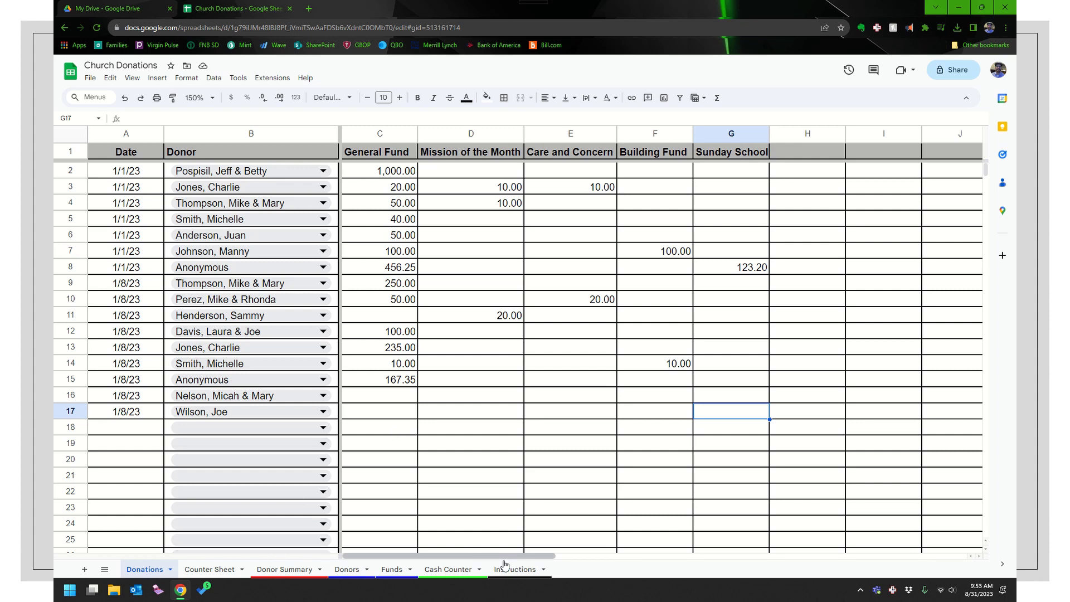
Enter fund VBS with description 'Vacation Bible School' in row 7 of the Funds sheet
left_click(394, 570)
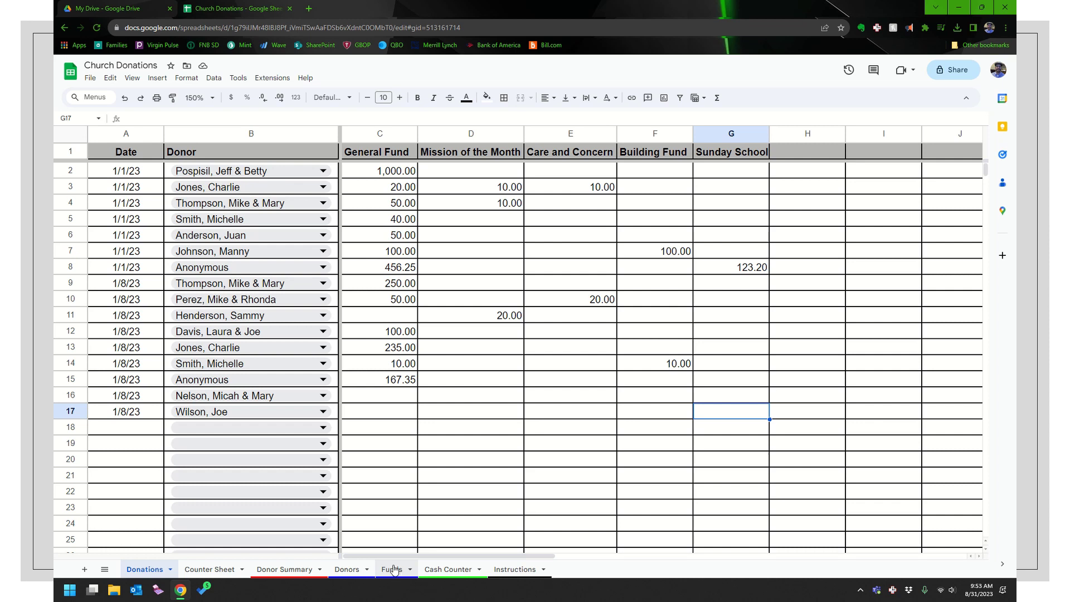
left_click(169, 249)
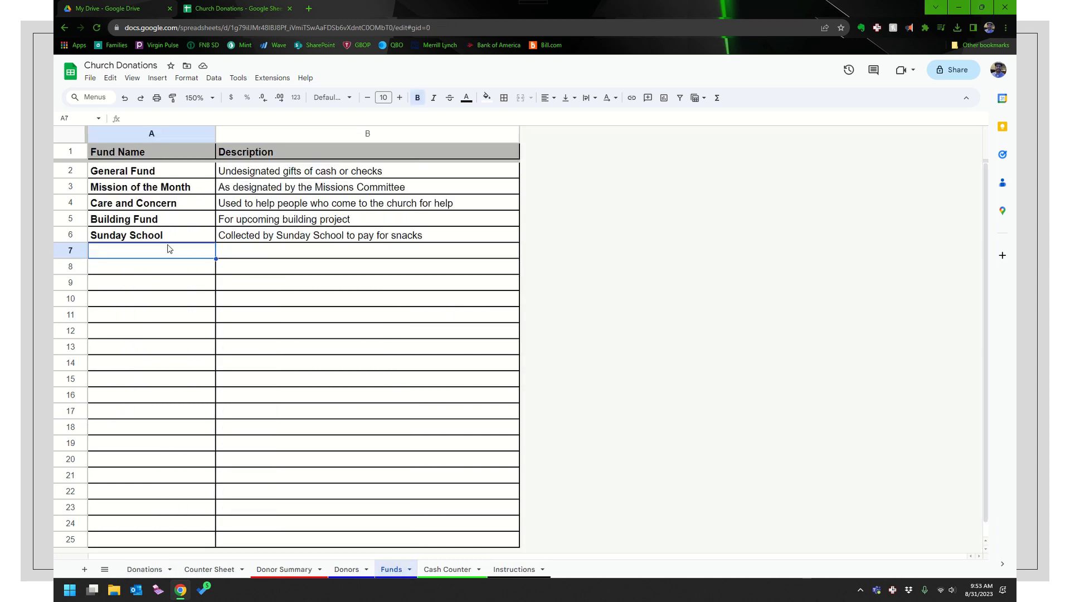
type("VBS")
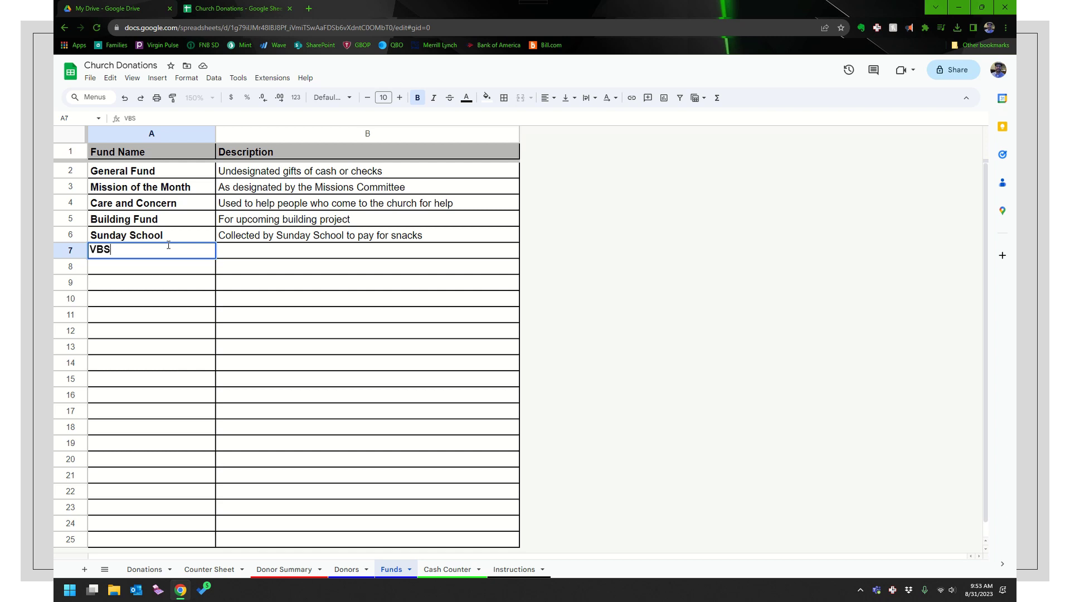
key("Tab")
type("Vacation")
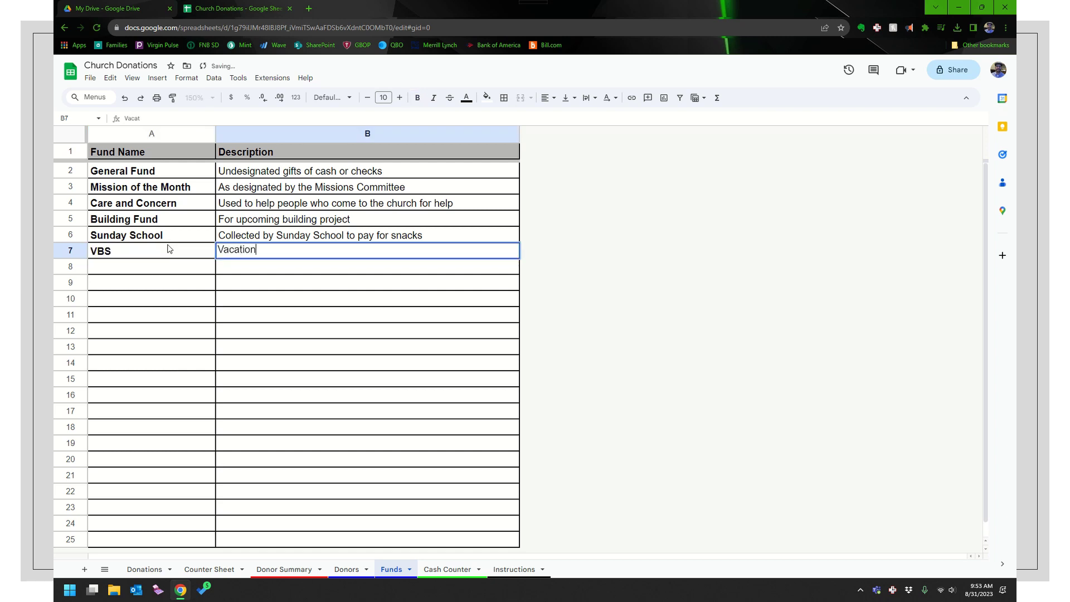
type(" Bible School")
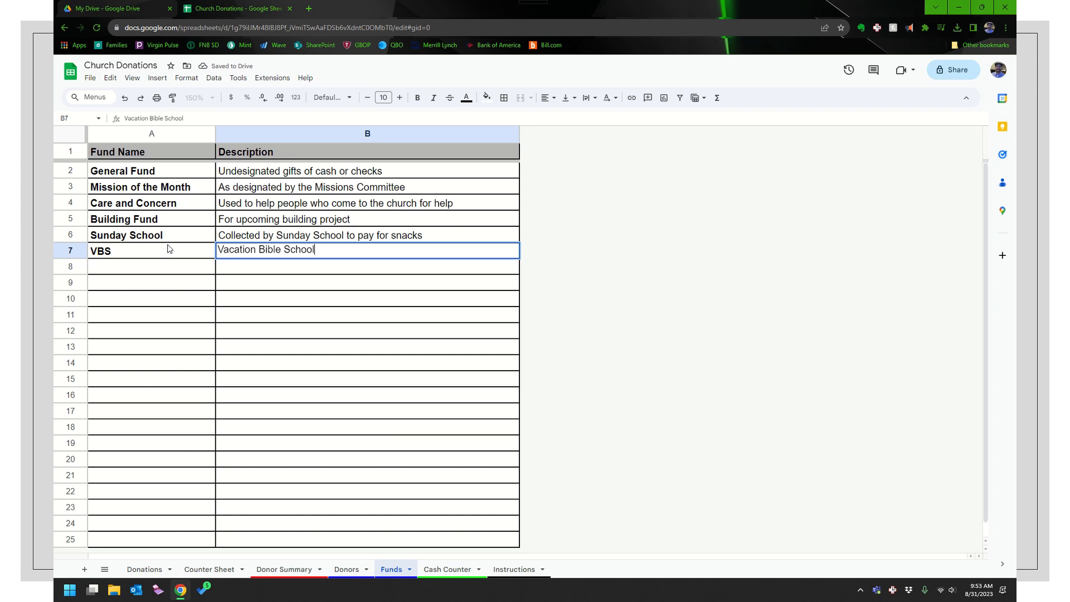
key("Return")
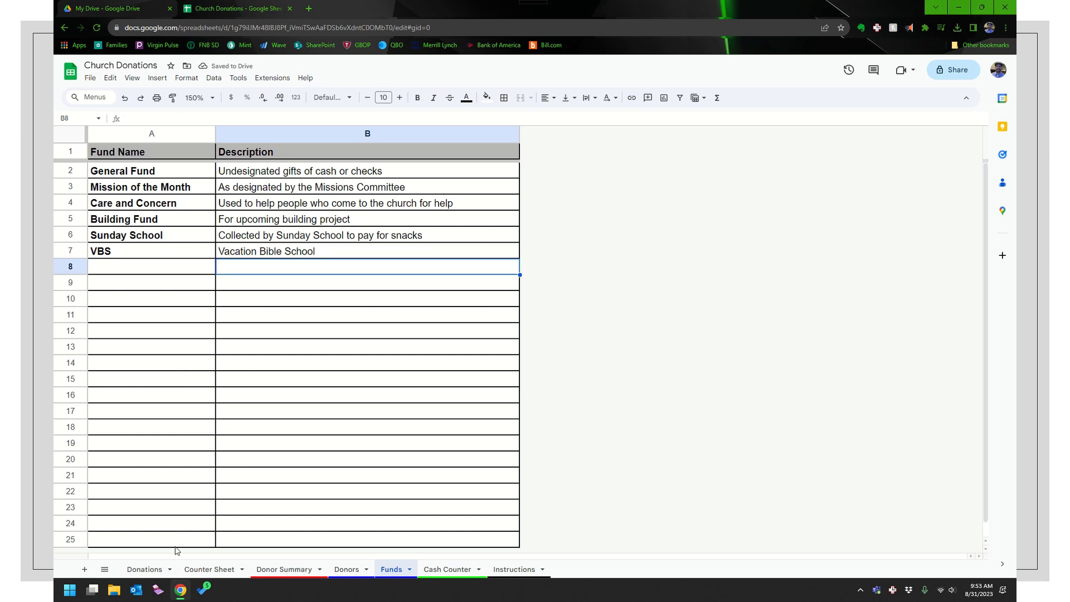
Go back to the Donations sheet and check the new VBS column after Sunday School
left_click(146, 569)
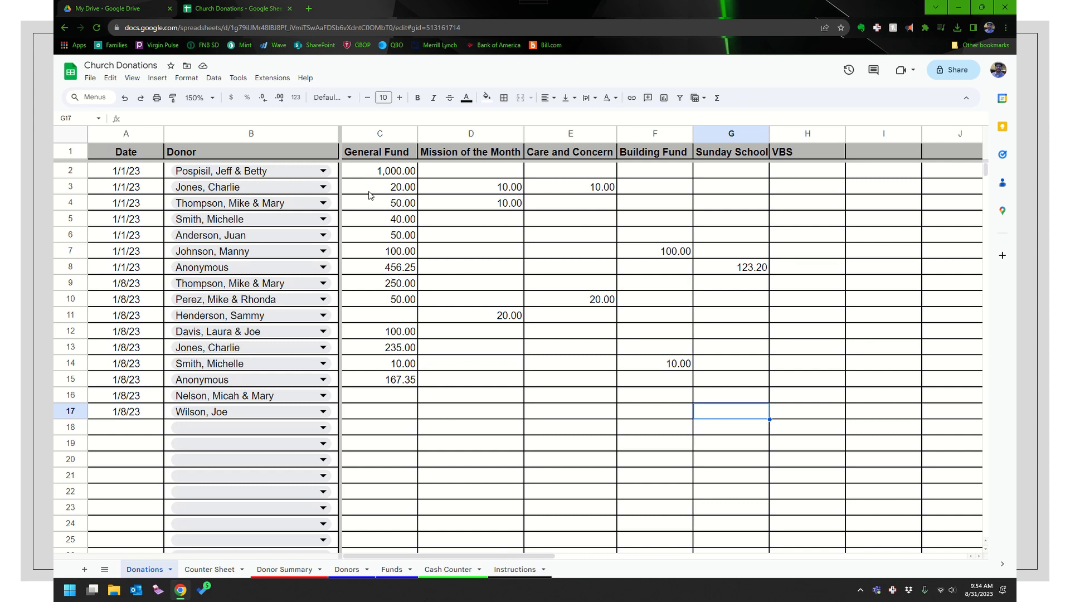
scroll(368, 195, "down", 4)
scroll(368, 205, "down", 7)
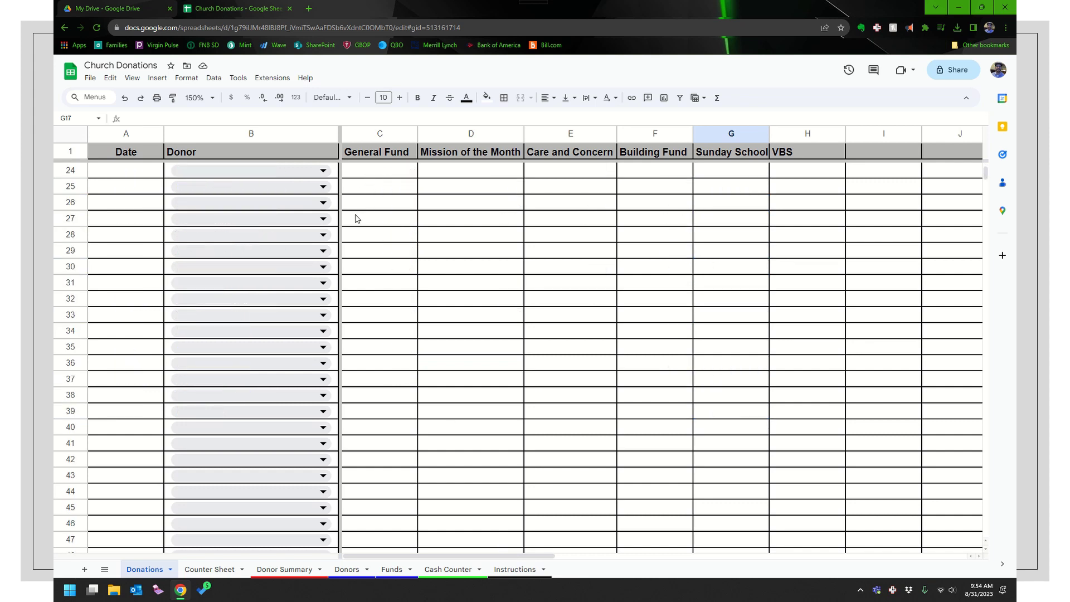
scroll(373, 232, "up", 14)
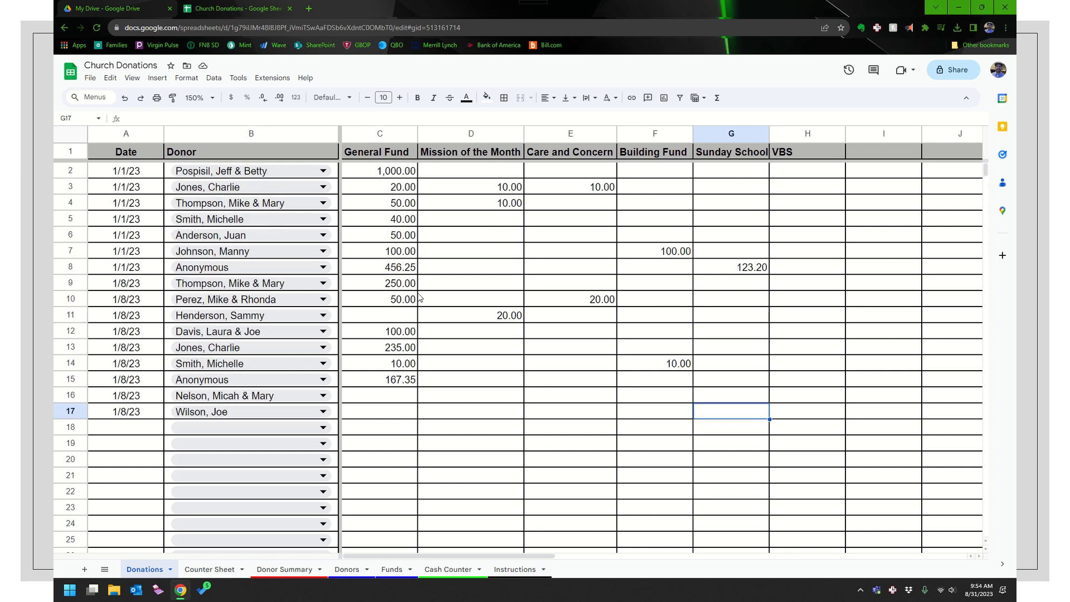
scroll(413, 301, "down", 3)
scroll(424, 223, "up", 3)
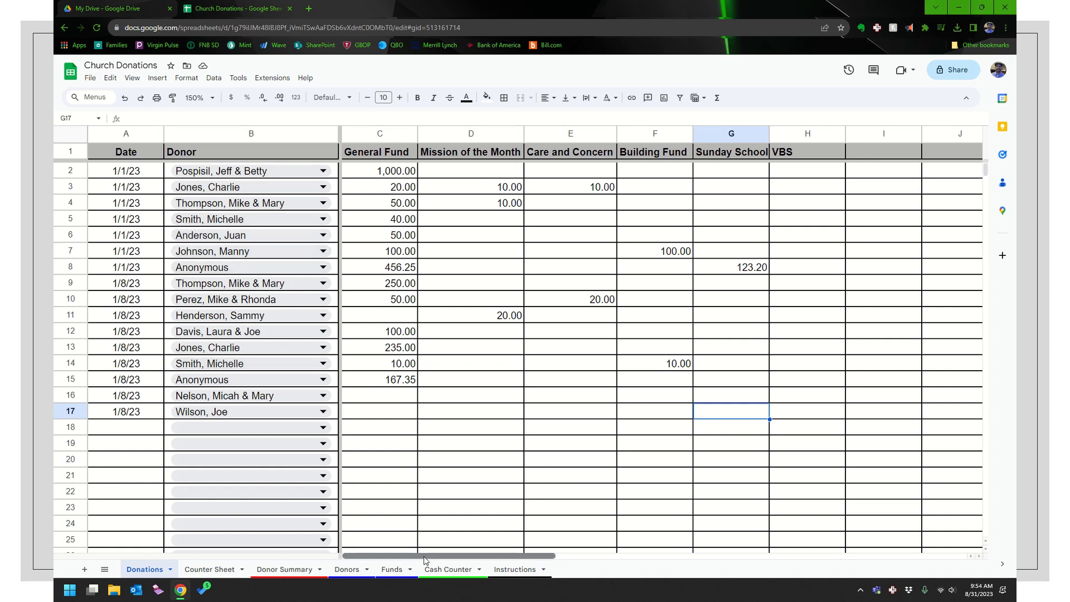
mouse_move(425, 560)
left_mouse_down()
mouse_move(595, 558)
mouse_move(423, 555)
left_mouse_up()
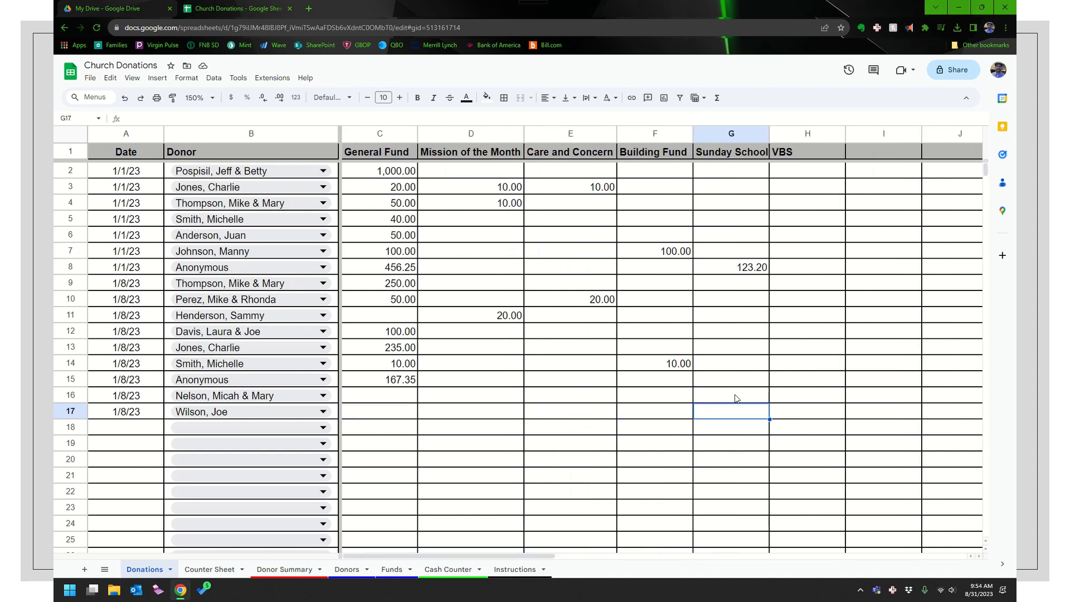
Enter 50 under VBS in H16 and H17, and 20 General Fund in C17
left_click(787, 399)
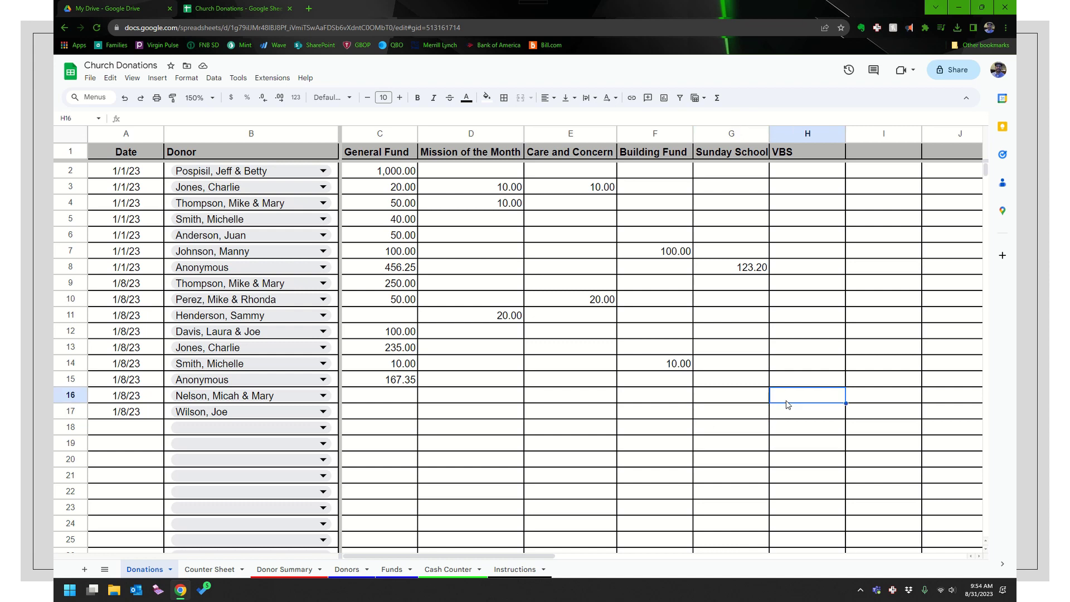
type("50")
key("Return")
type("50")
key("Left")
key("Left")
key("Left")
key("Left")
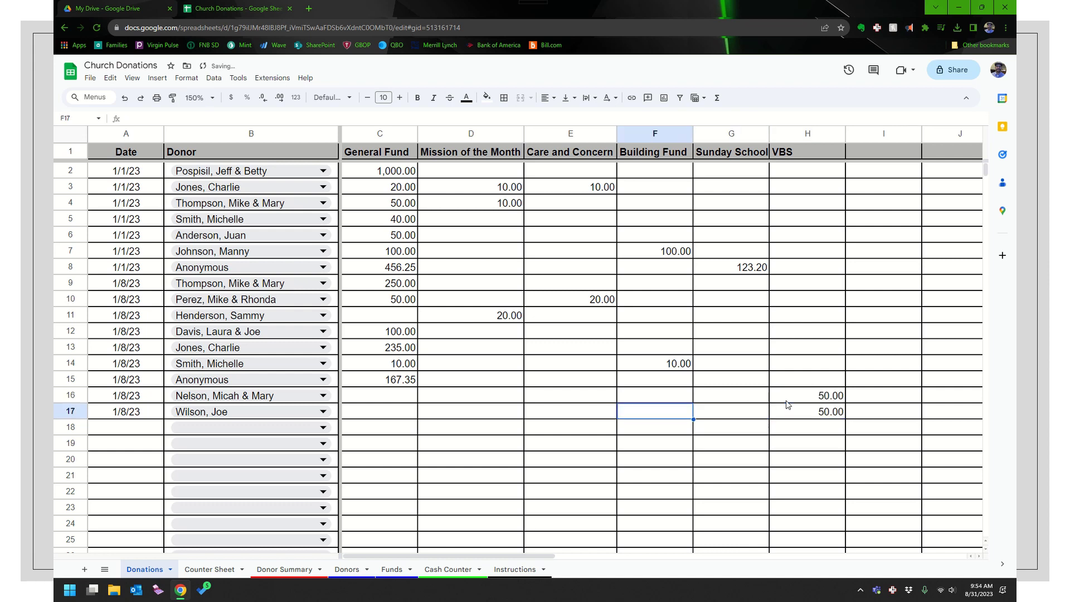
key("Left")
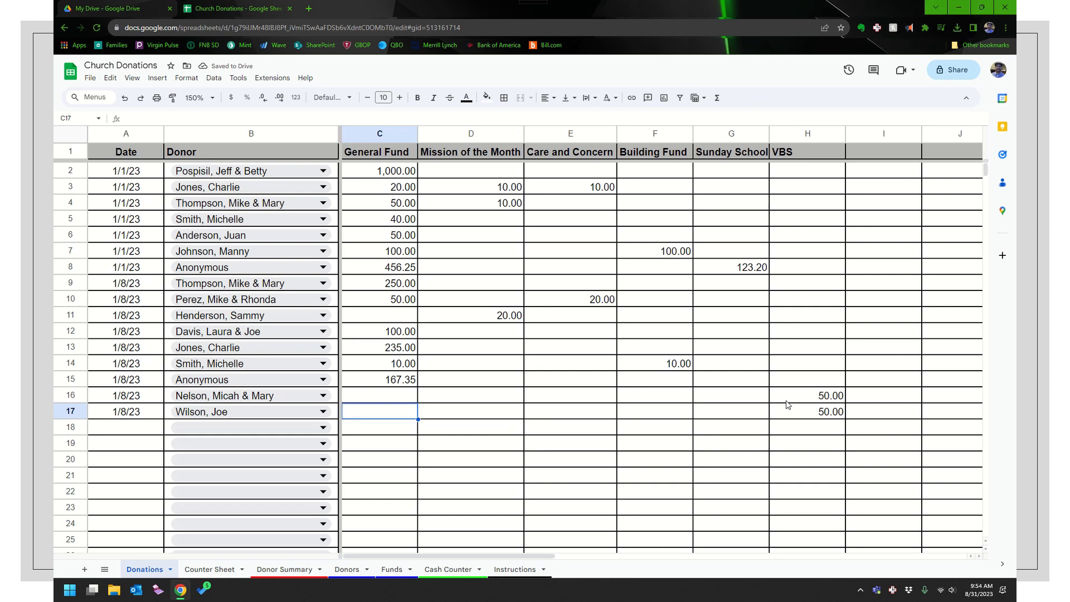
type("20")
key("Up")
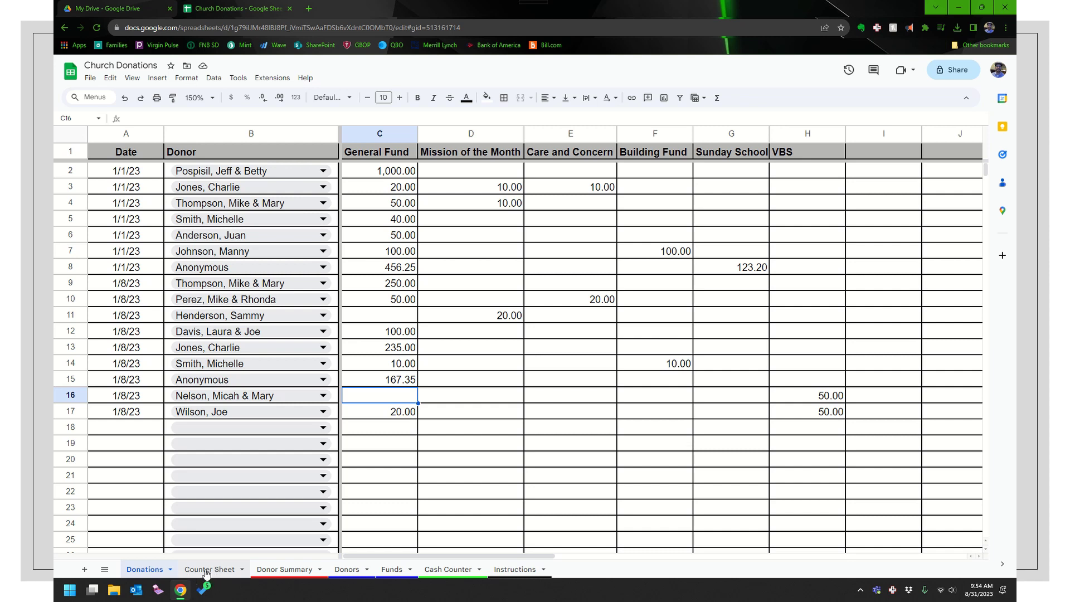
Change the Counter Sheet report date in E4 to 1/8/23
left_click(207, 569)
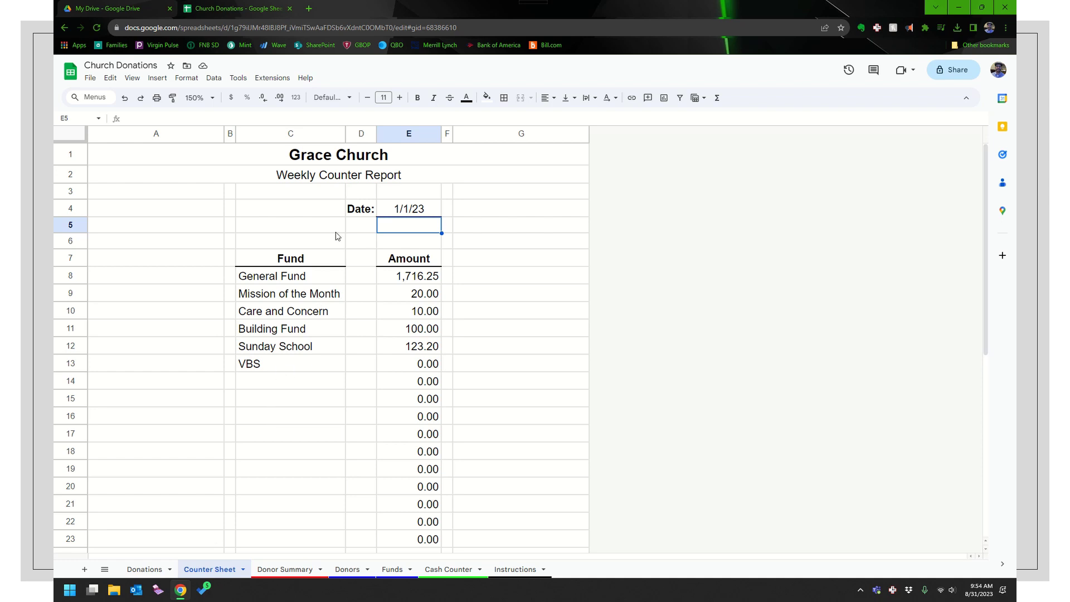
left_click(408, 213)
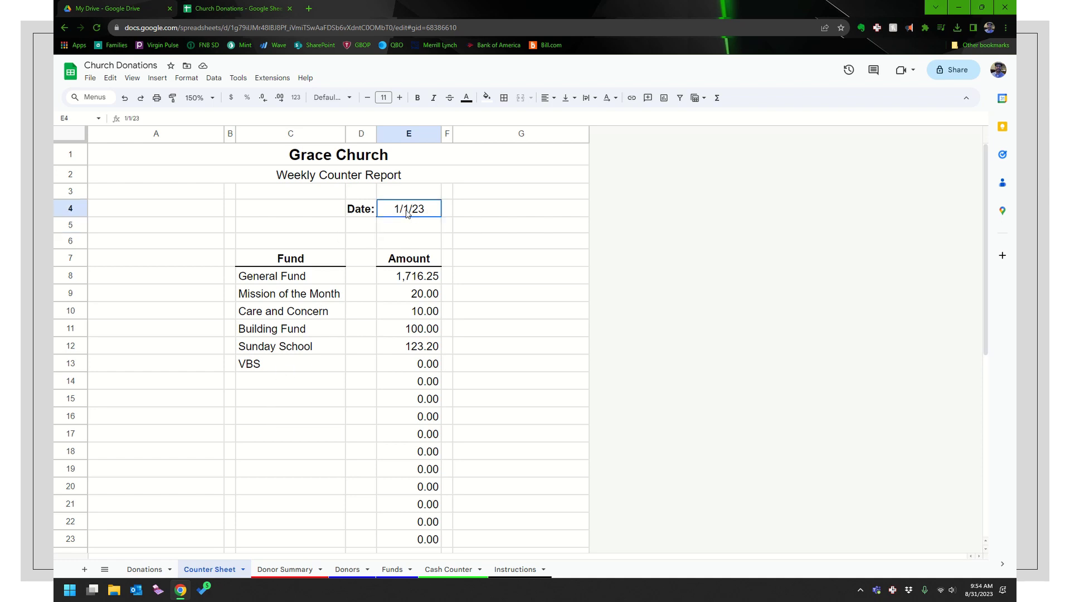
type("1/8/23")
key("Return")
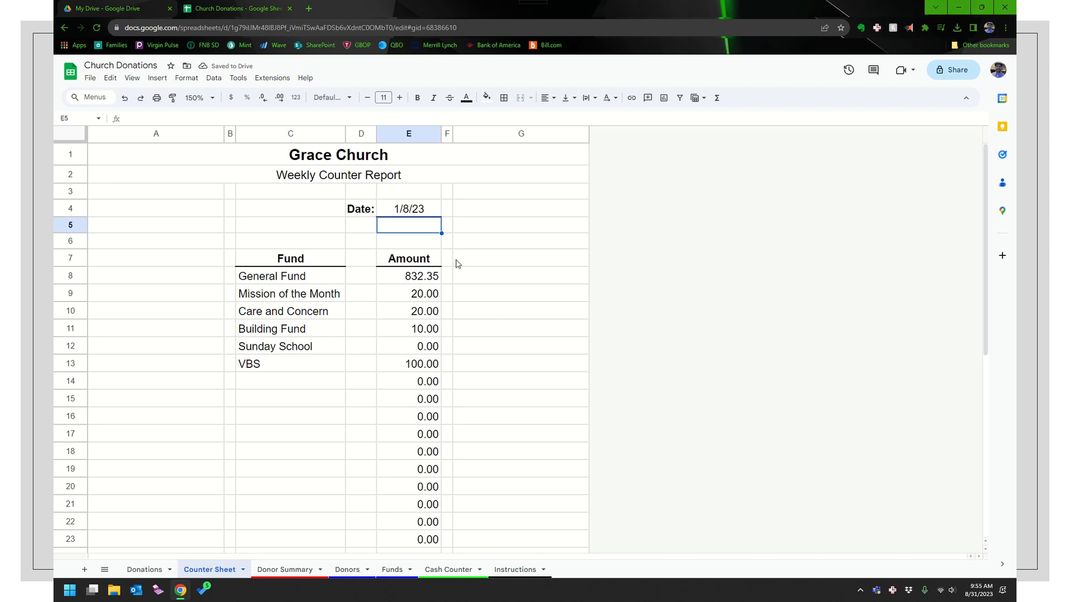
Compare the Donations entries with the Counter Sheet's 1/8/23 totals, including VBS 100.00
scroll(340, 282, "down", 3)
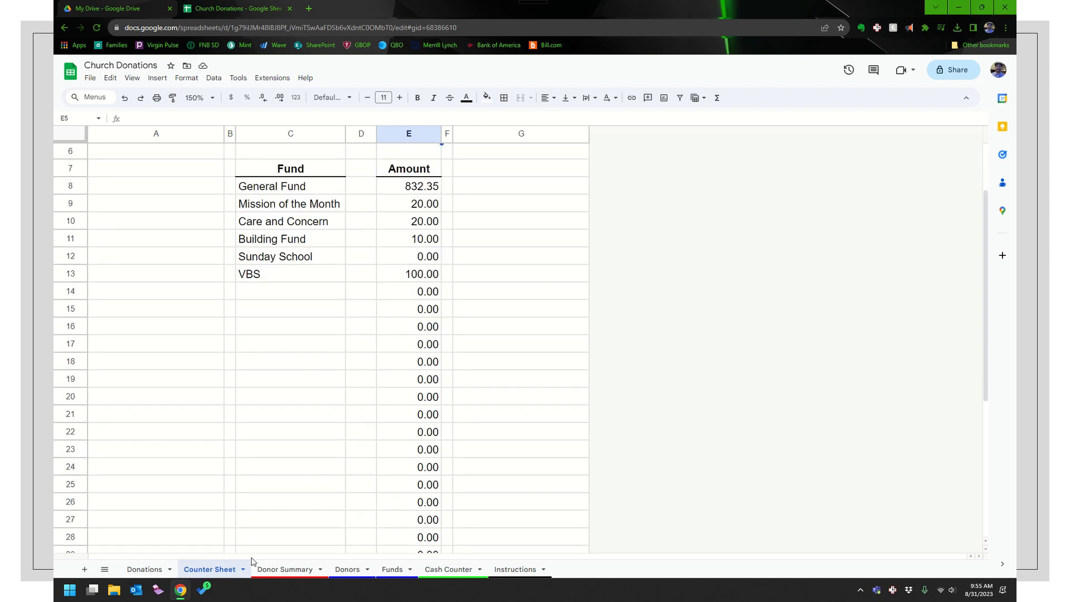
left_click(146, 569)
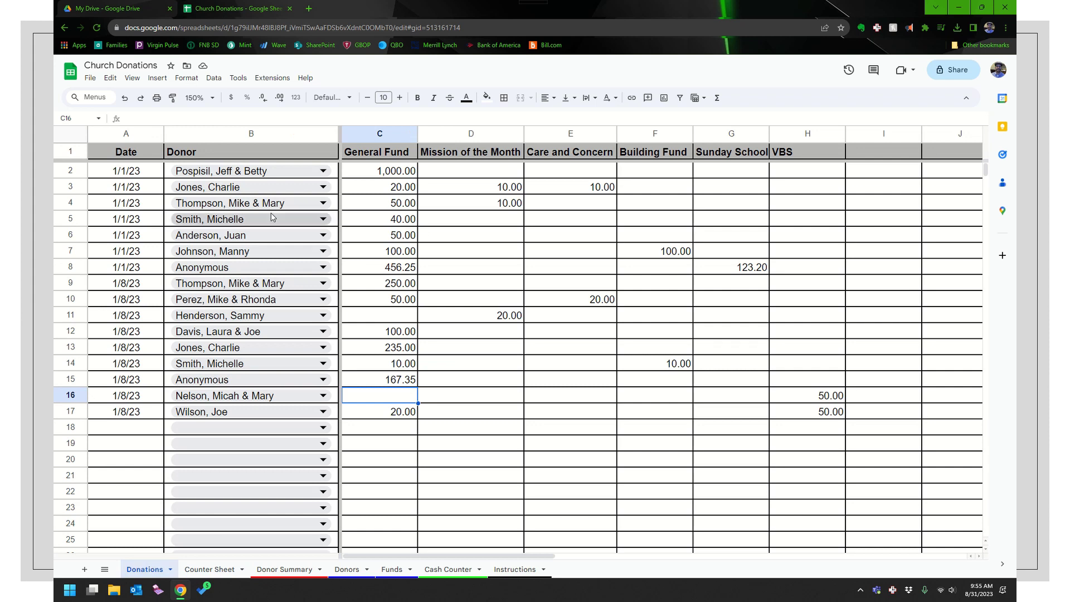
left_click(214, 570)
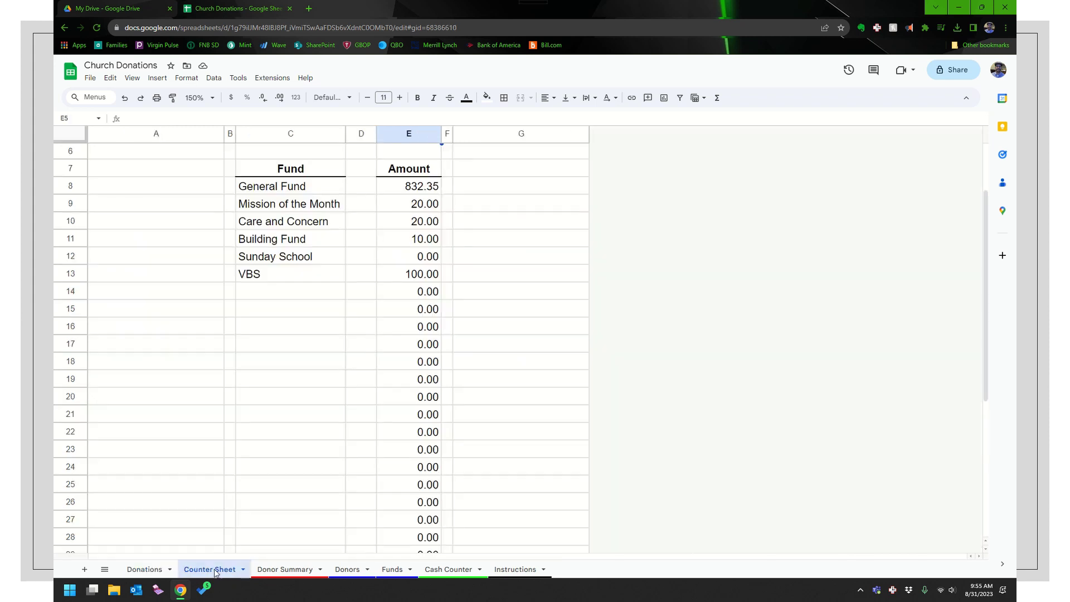
scroll(313, 365, "down", 1)
scroll(317, 351, "up", 3)
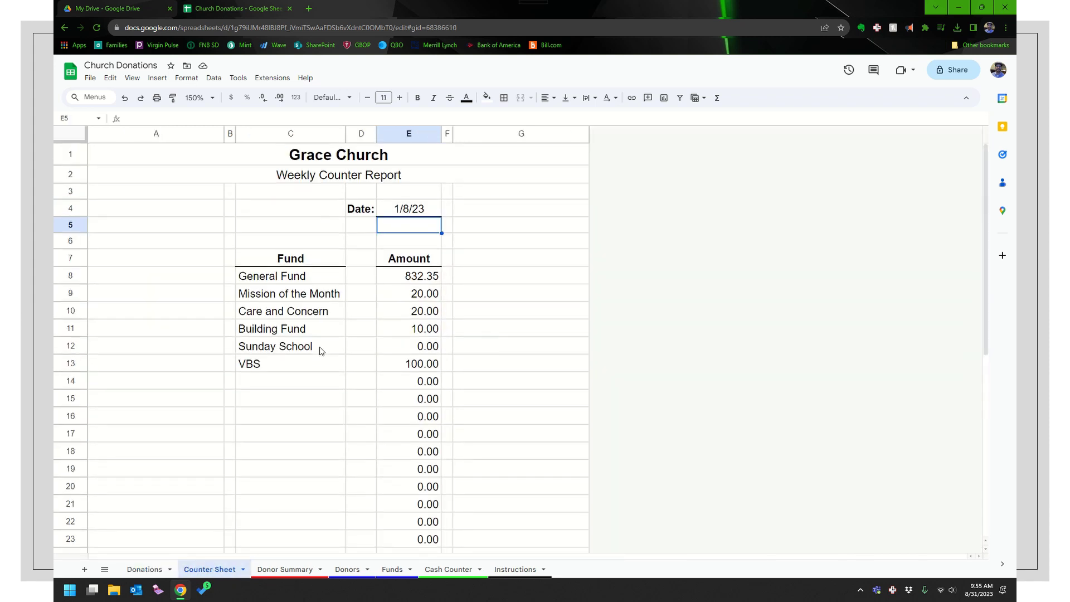
left_click(157, 98)
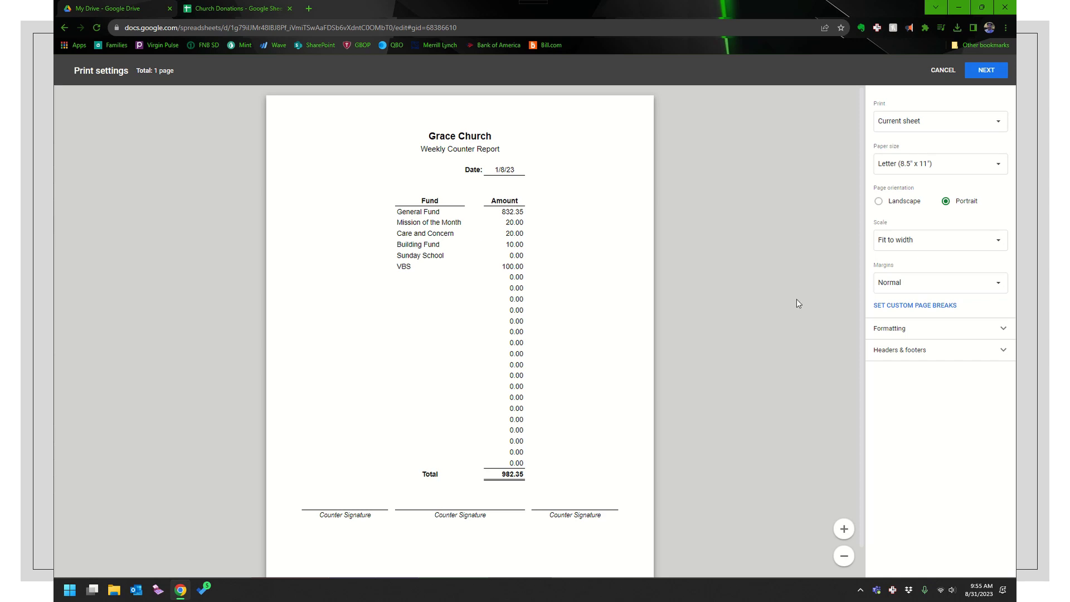
left_click(942, 70)
scroll(484, 319, "down", 5)
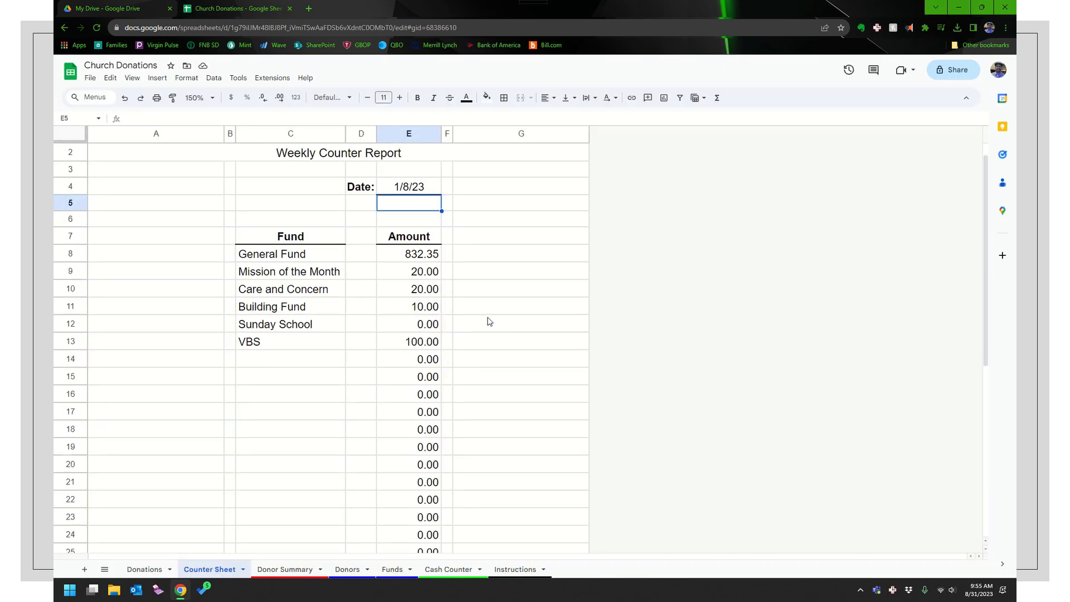
Glance at the Donations sheet, return to the 1/8/23 Counter Sheet, and open the File menu
scroll(483, 320, "up", 5)
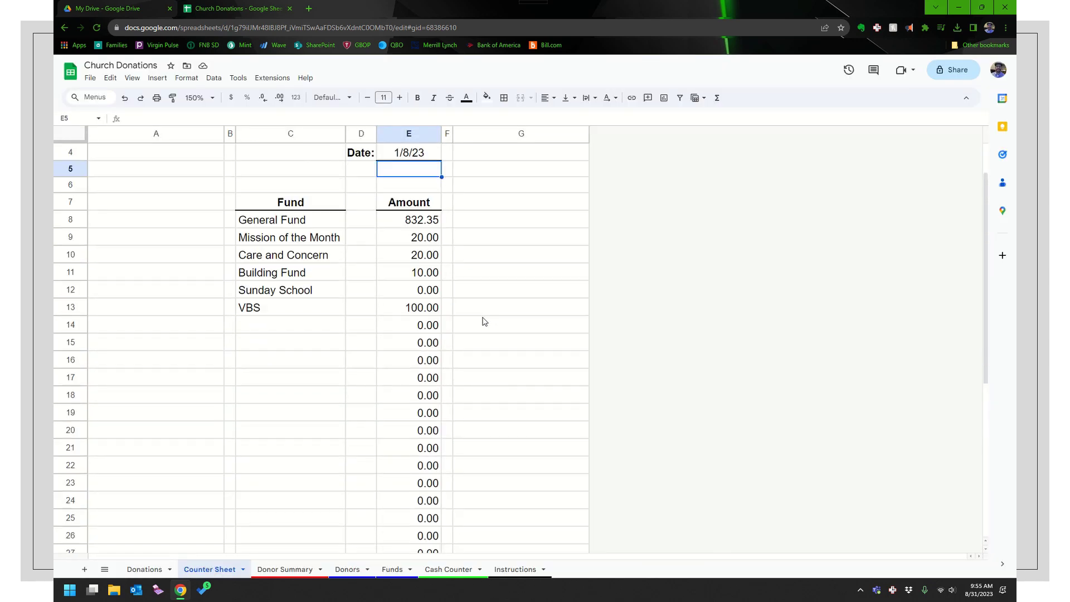
left_click(146, 569)
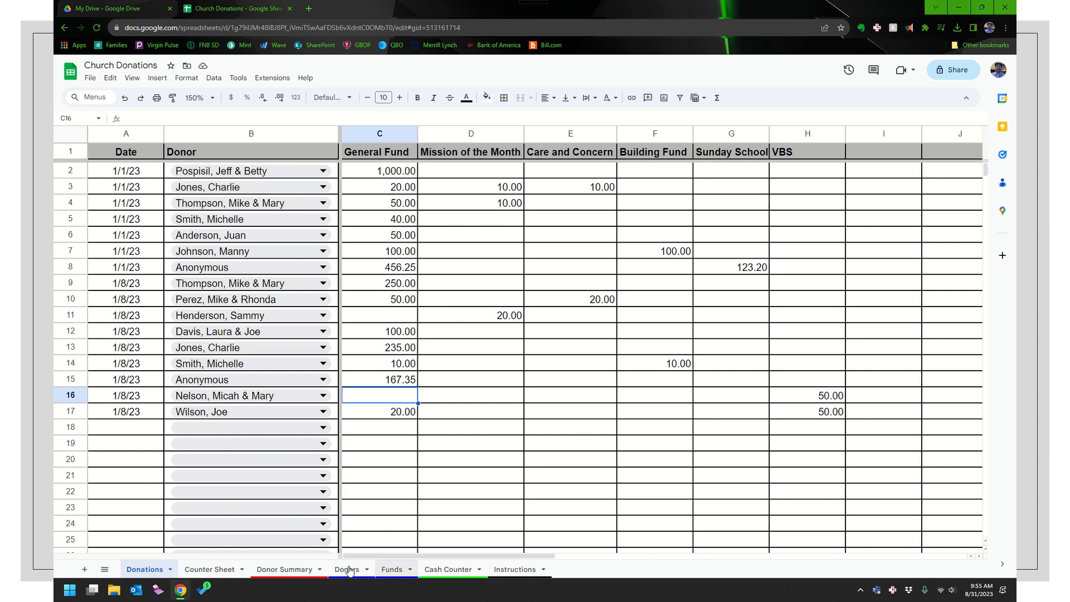
left_click(206, 571)
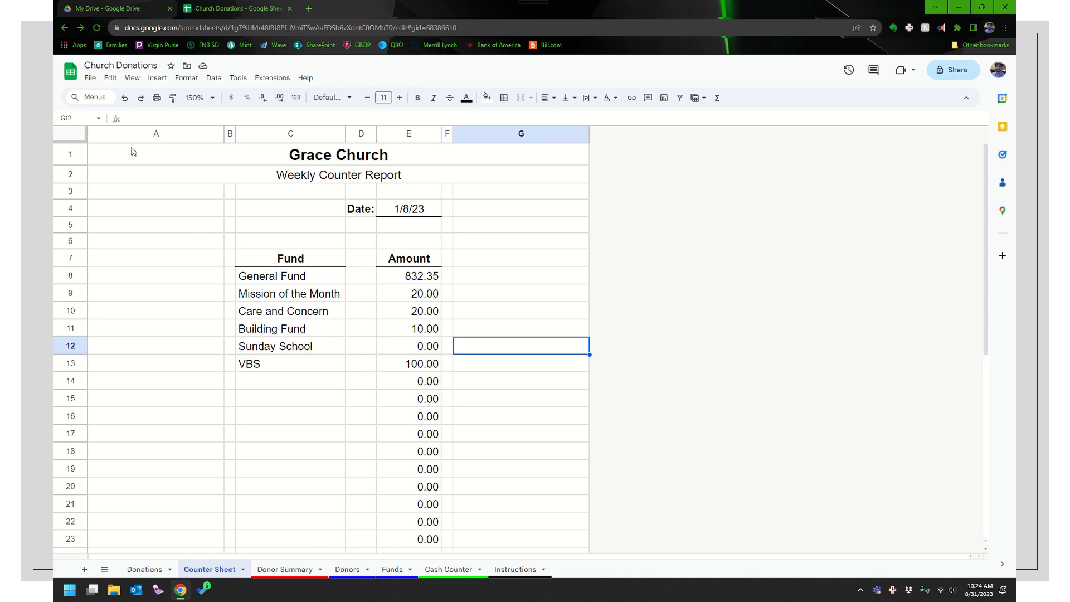
left_click(91, 80)
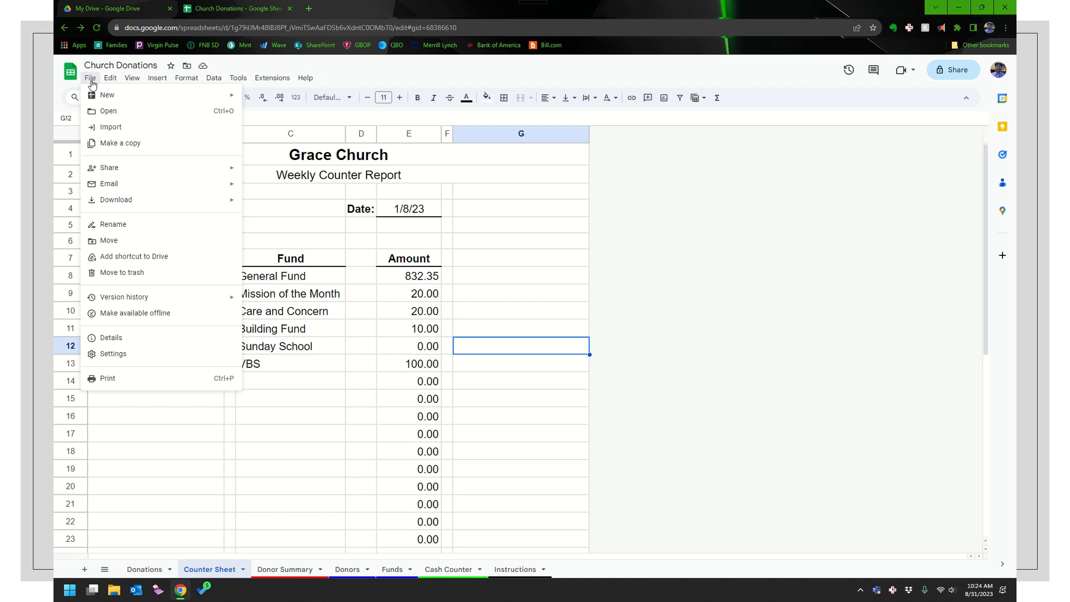
Duplicate the workbook as 'Church Donations - 2024', dropping the 'Copy of' prefix
mouse_move(100, 175)
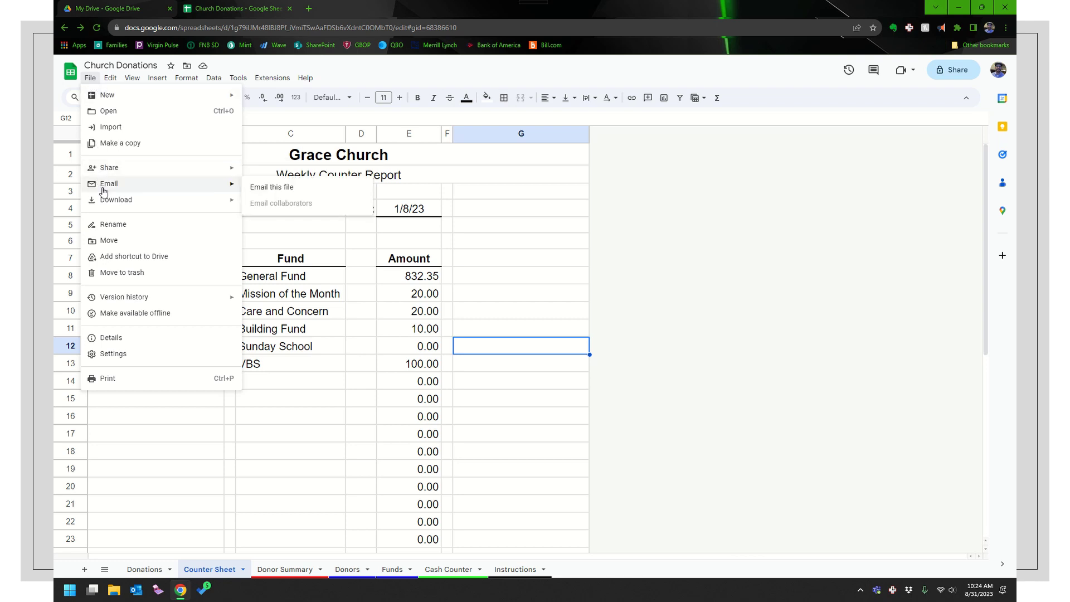
left_click(117, 143)
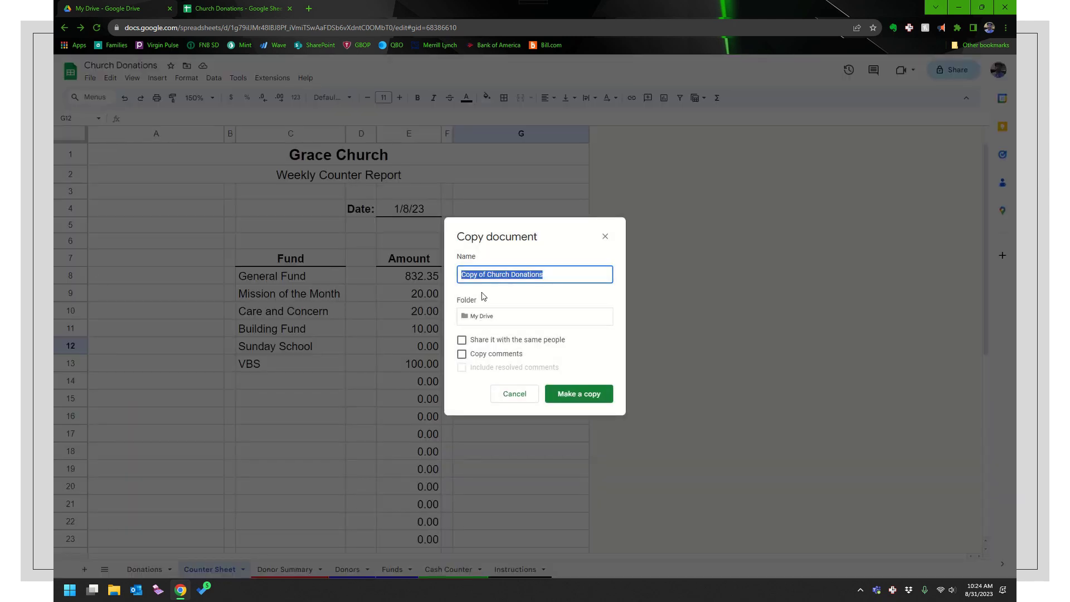
left_click_drag(489, 277, 417, 269)
key("BackSpace")
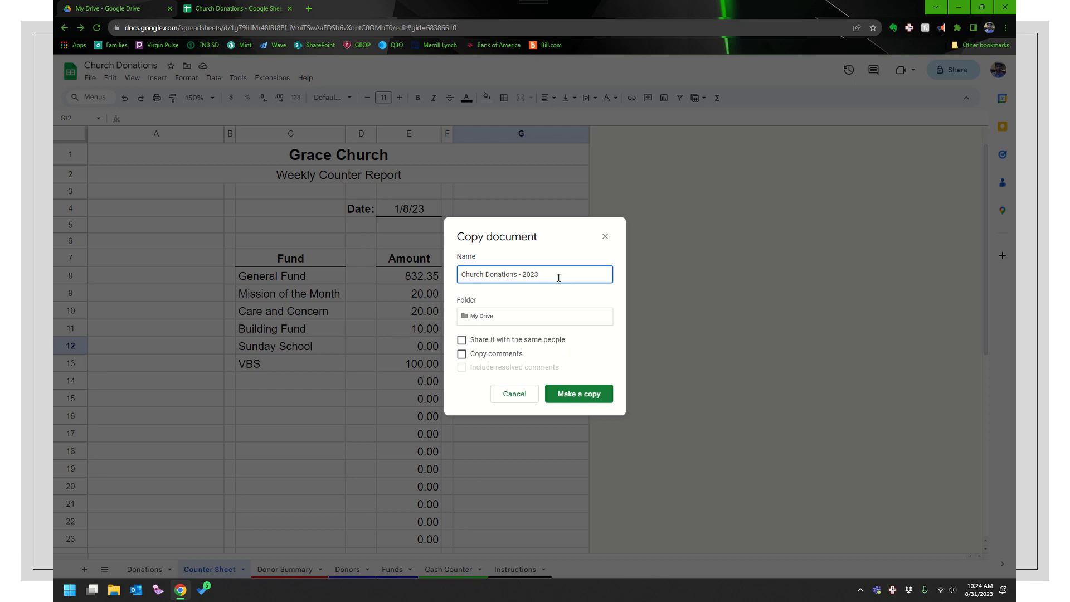
left_click(580, 395)
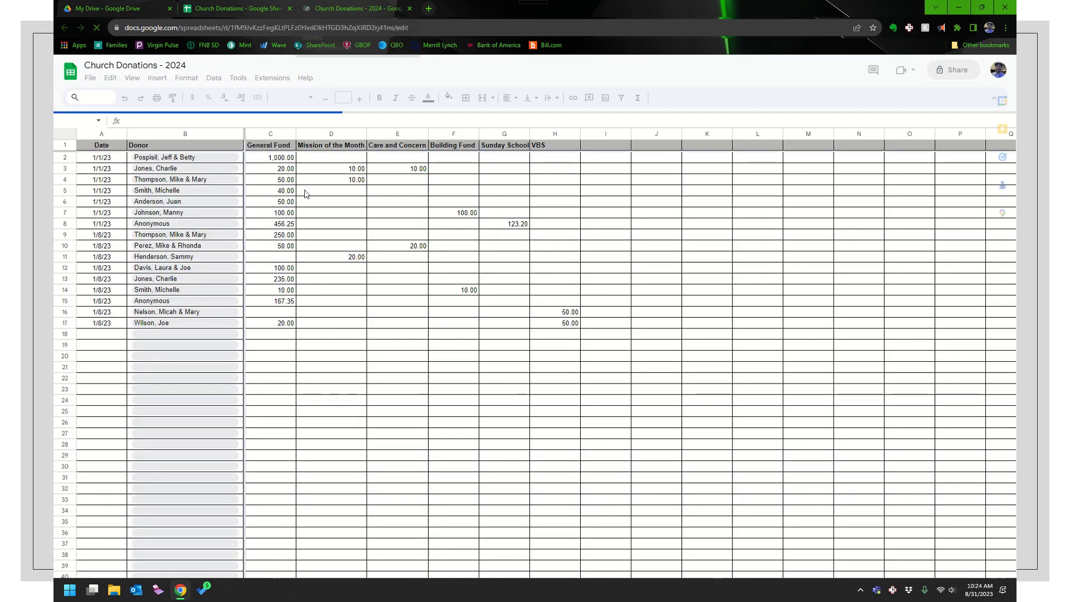
Zoom the sheet to 150%
left_click(132, 79)
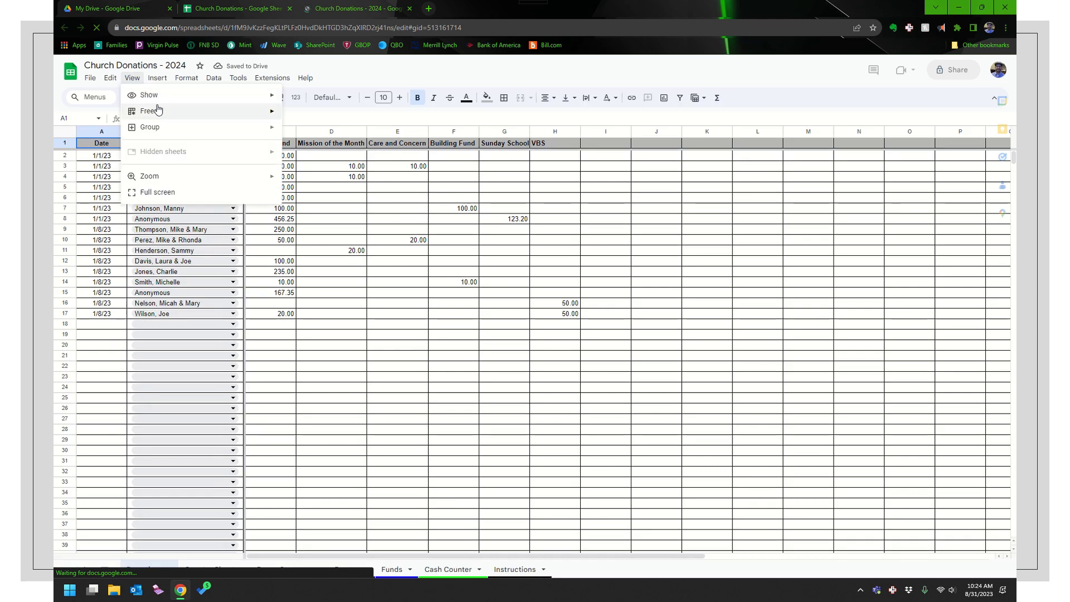
mouse_move(148, 177)
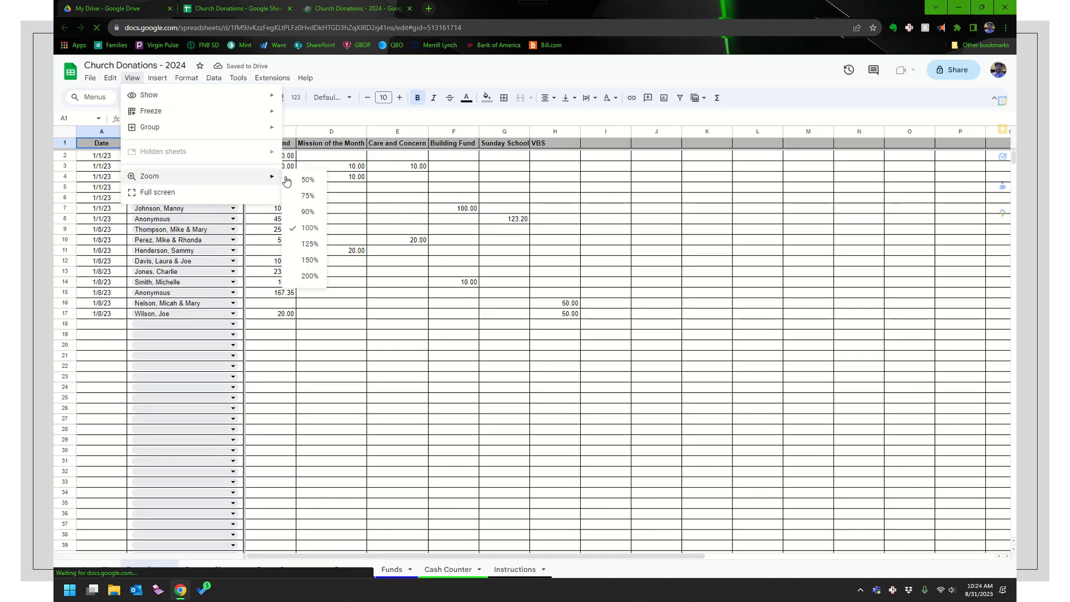
left_click(308, 260)
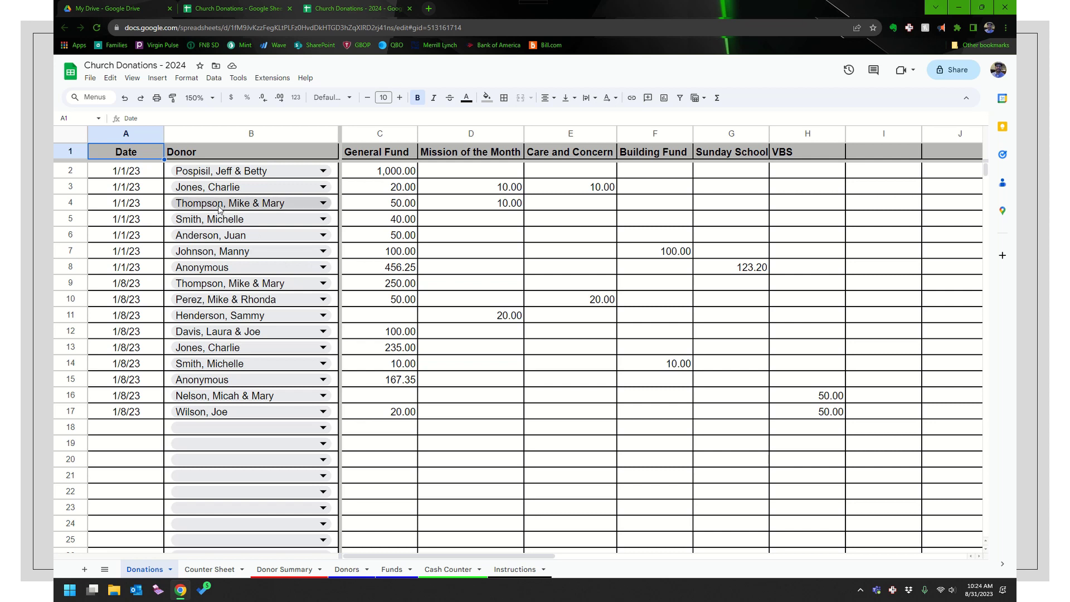
Clear donation entries A2:H17 and switch to the Donors sheet
left_click(125, 174)
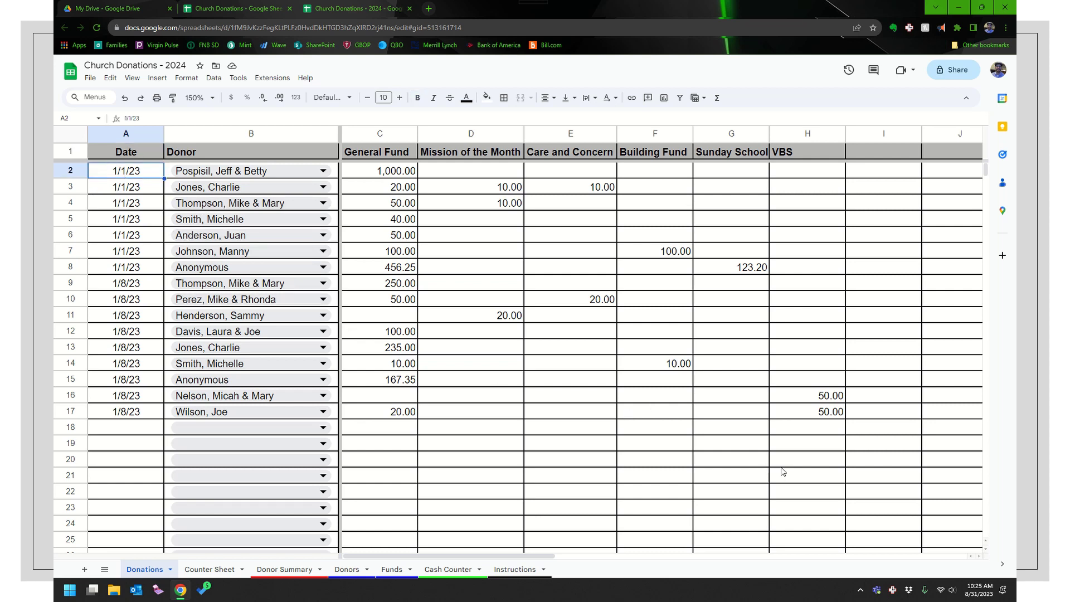
left_click(805, 417, "shift")
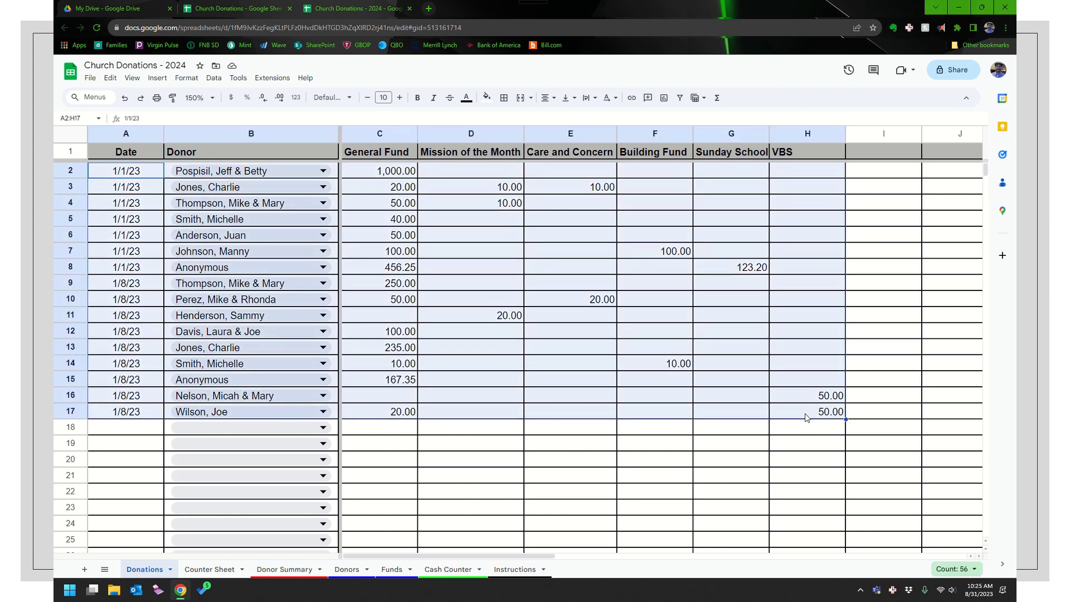
key("Delete")
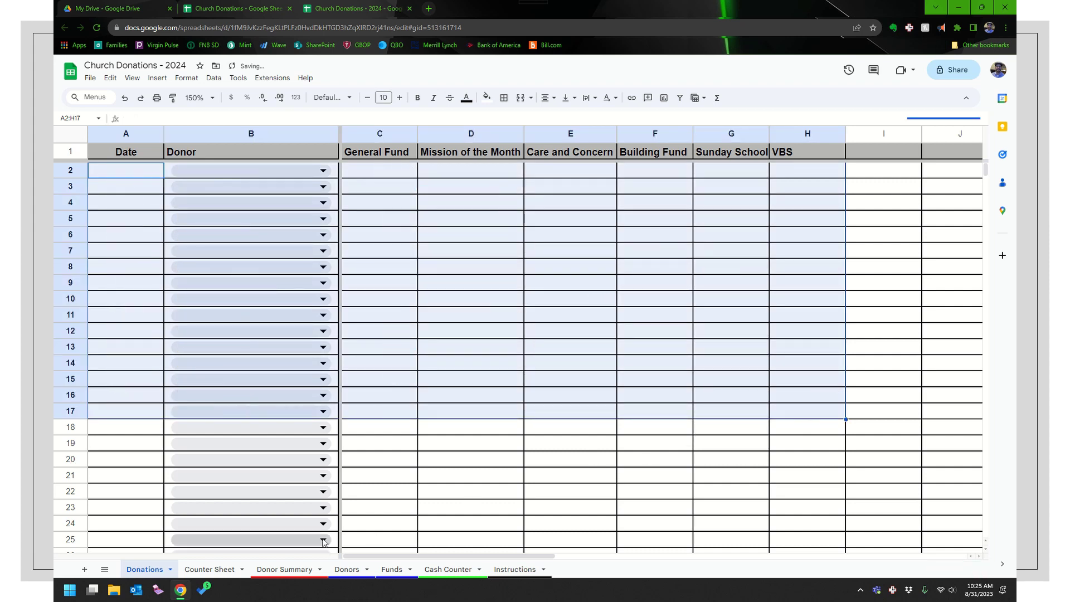
left_click(343, 569)
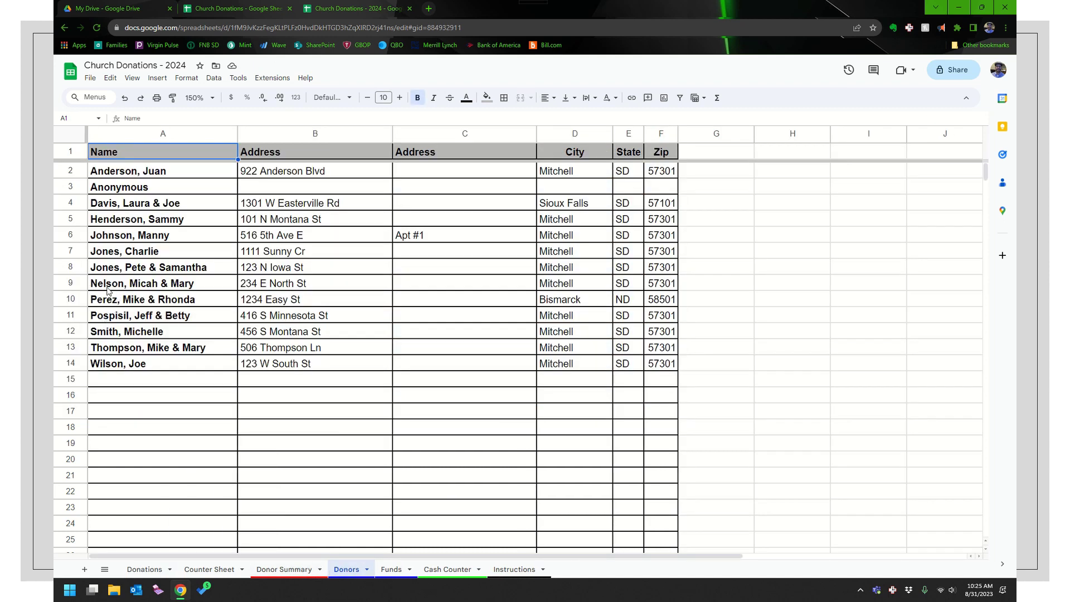
Clear the row 6 donor record and sort the Donors sheet A to Z by Name
left_click_drag(109, 237, 659, 238)
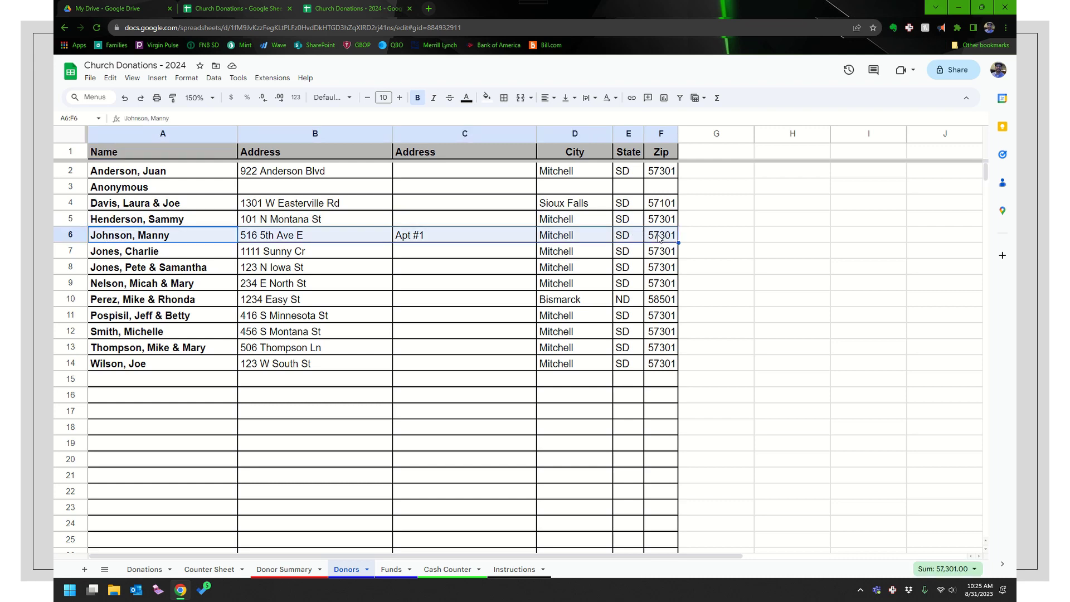
key("Delete")
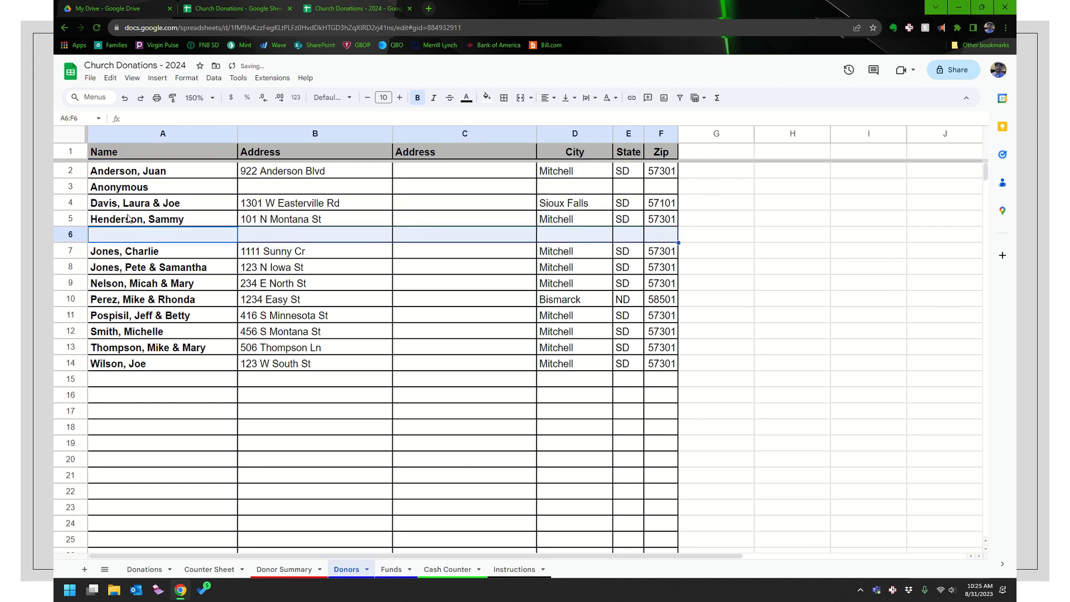
left_click(127, 217)
left_click(214, 78)
mouse_move(229, 94)
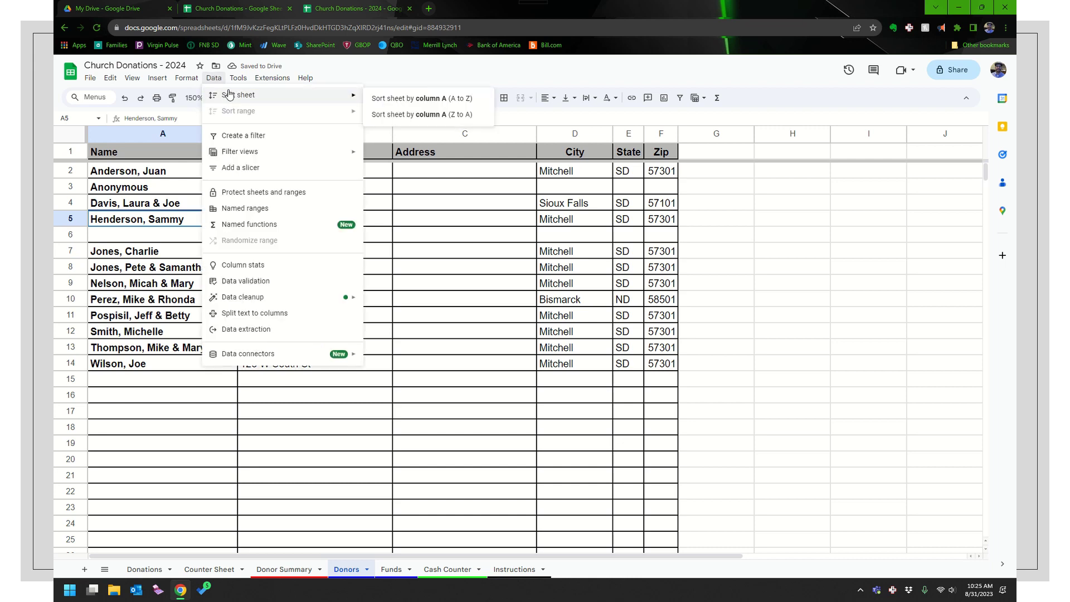
left_click(413, 104)
left_click(169, 301)
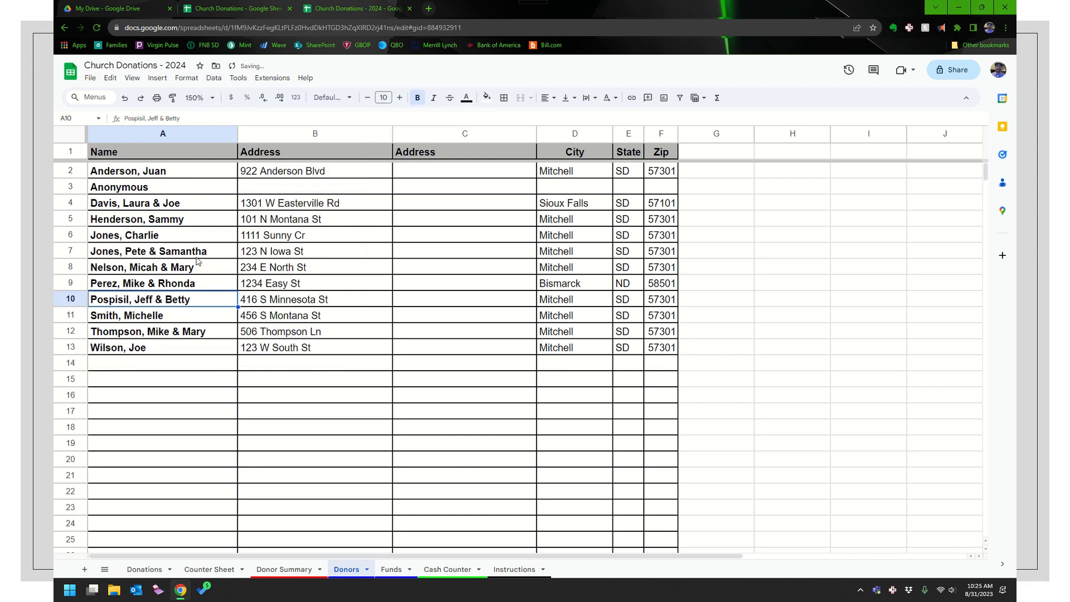
Clear the Building Fund entry from the Funds list
left_click(391, 569)
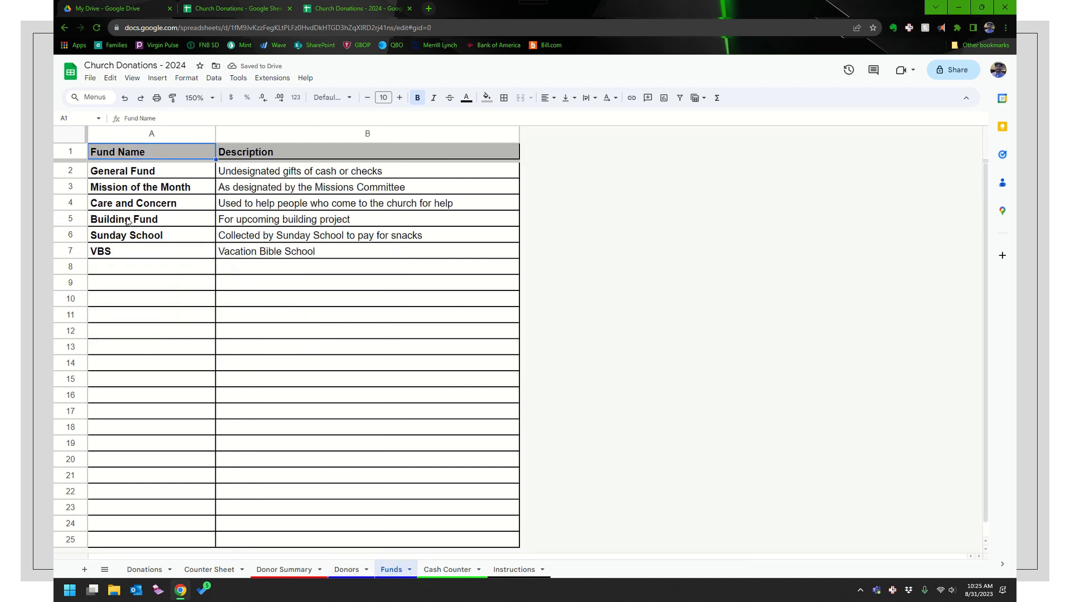
left_click_drag(123, 222, 267, 225)
key("Delete")
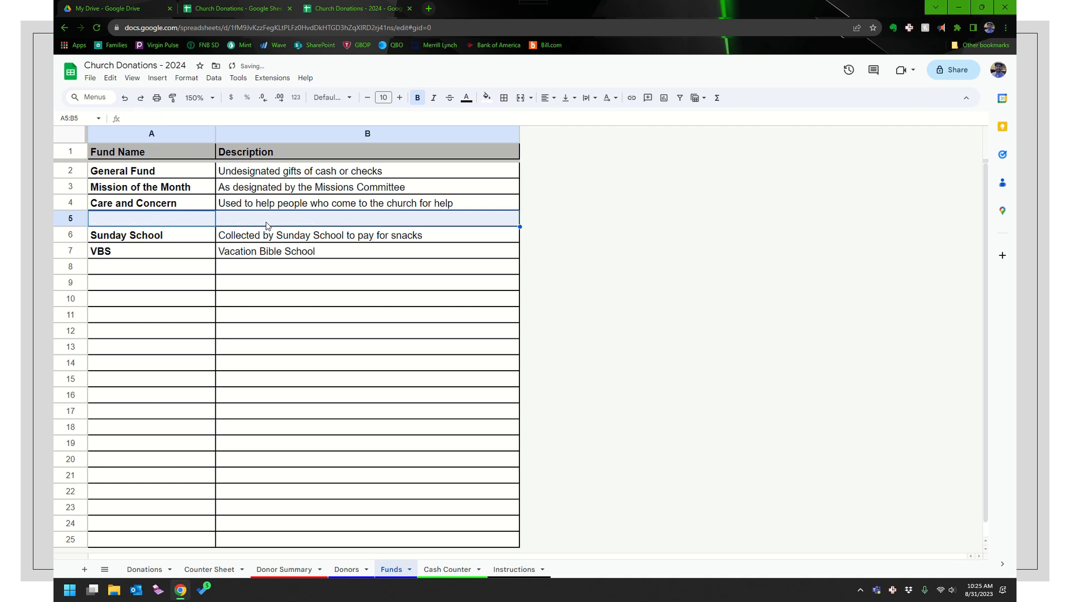
left_click(147, 204)
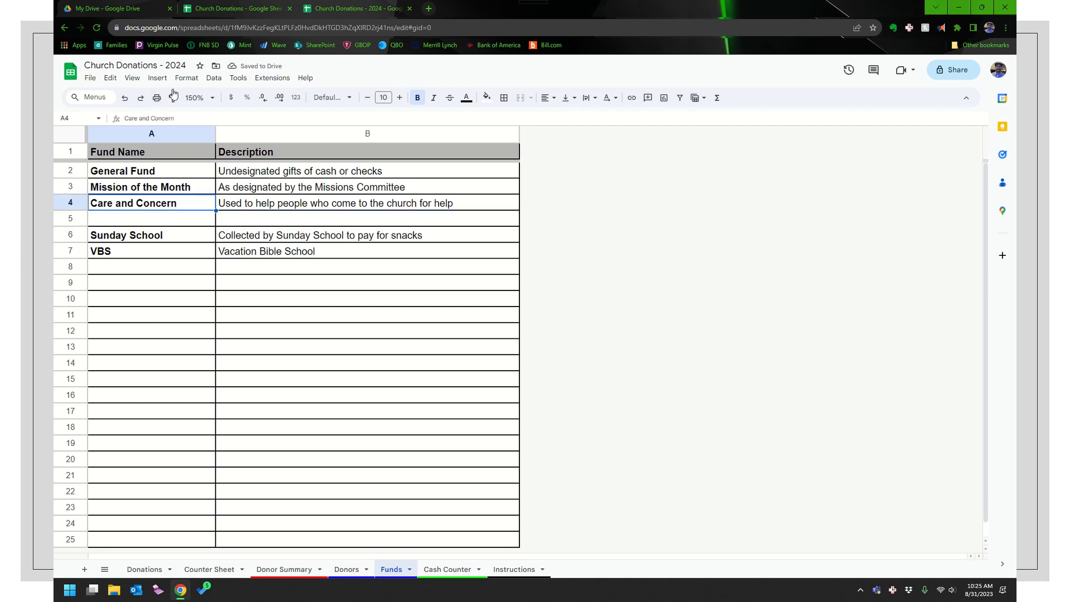
left_click(212, 78)
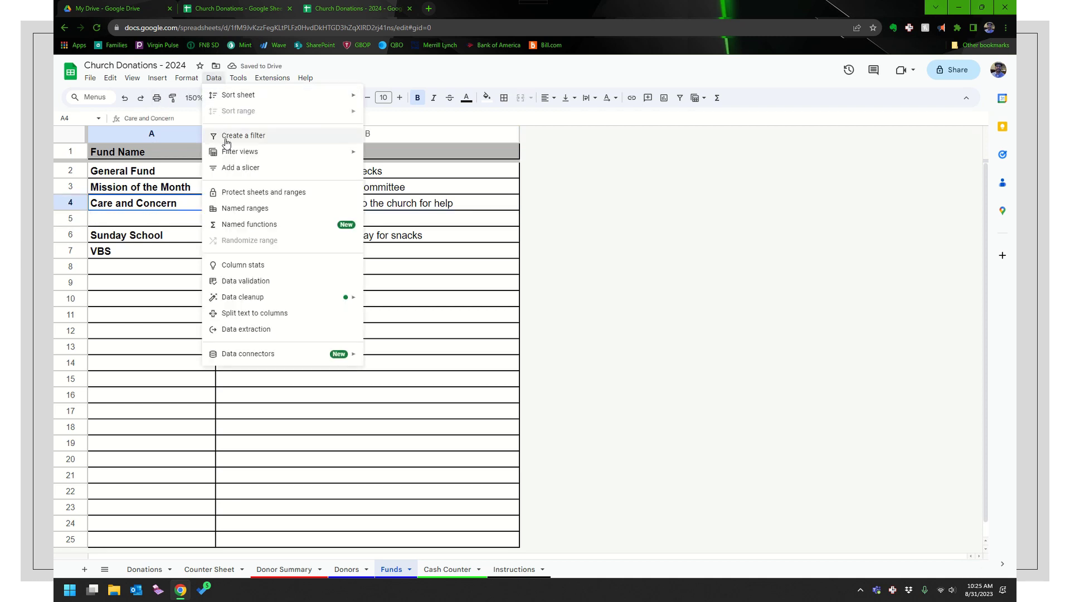
mouse_move(250, 100)
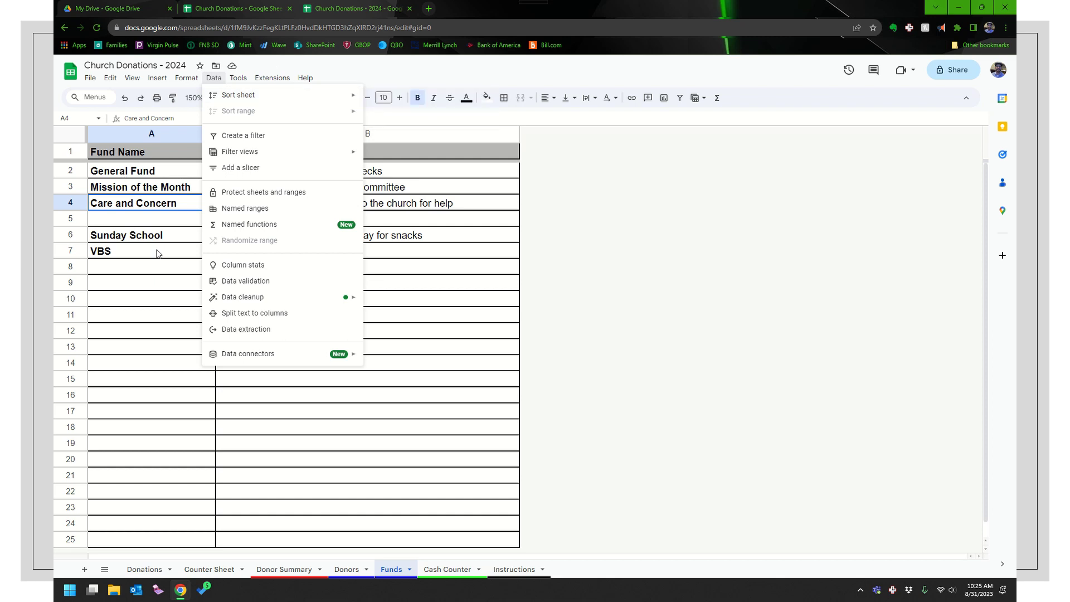
left_click(159, 252)
Try sorting the funds alphabetically by name, then undo the sort
left_click(152, 237)
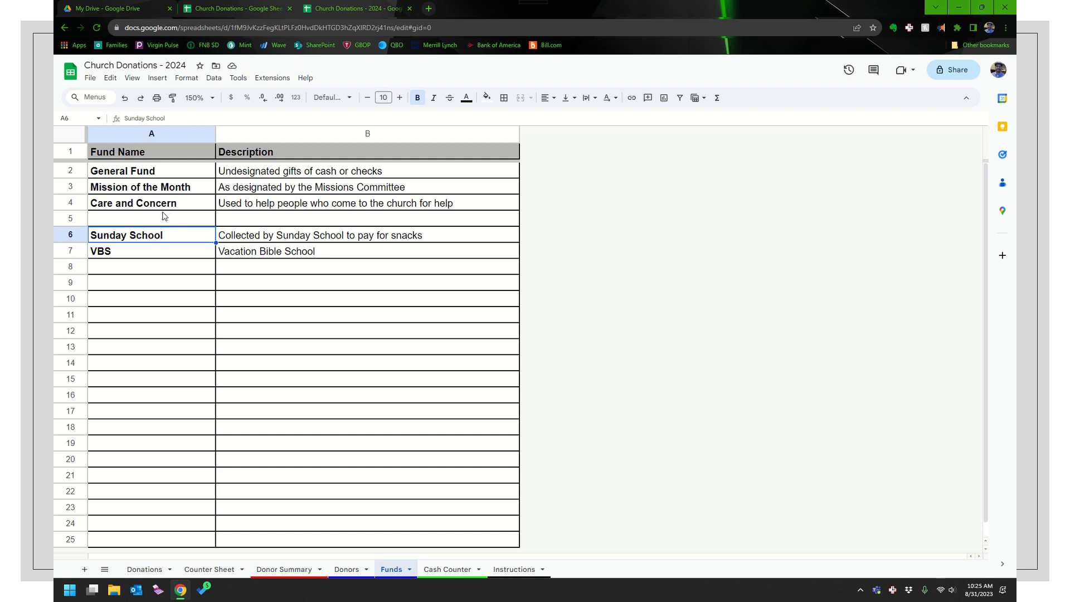
left_click(160, 208)
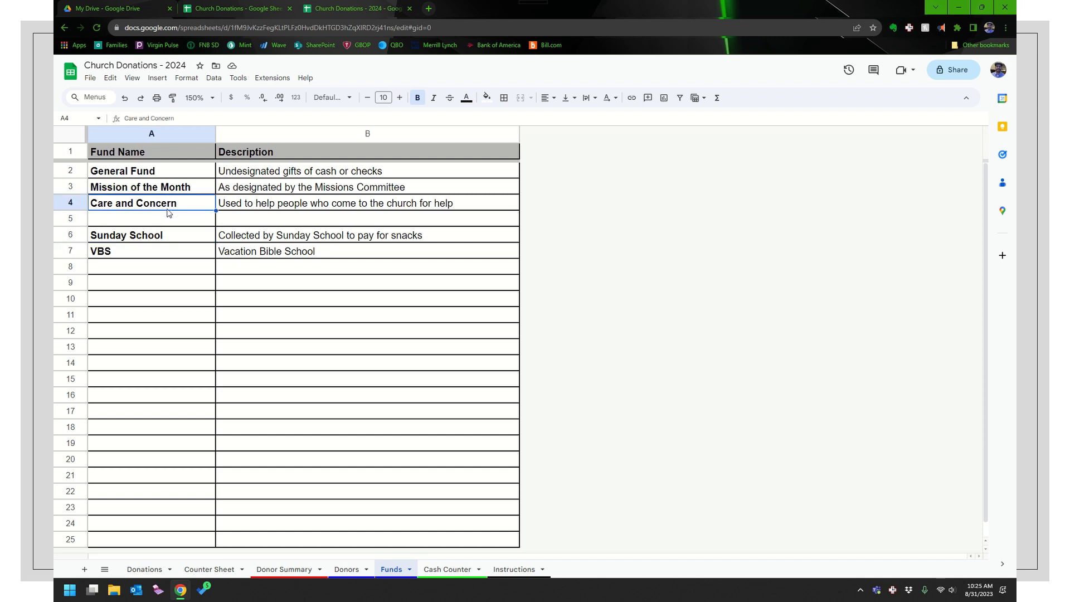
left_click(214, 78)
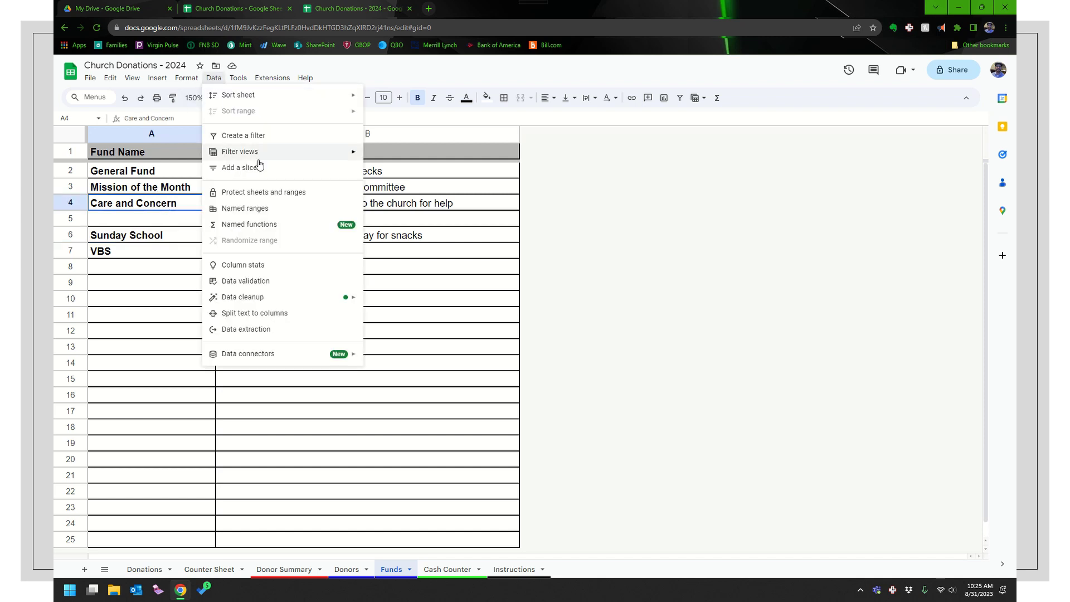
mouse_move(260, 103)
left_click(393, 101)
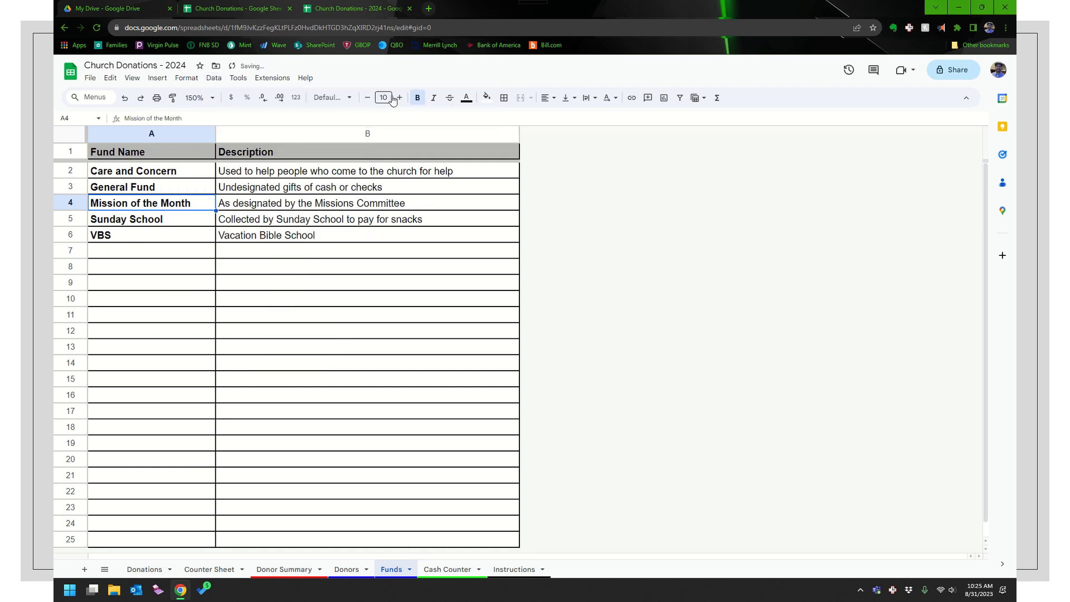
left_click(138, 242)
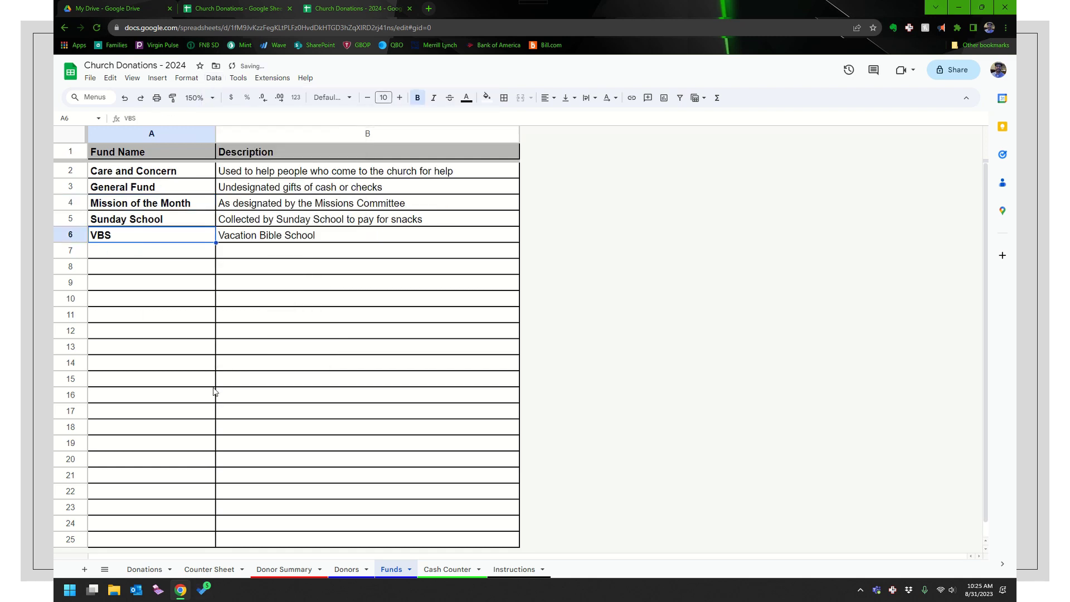
left_click(125, 98)
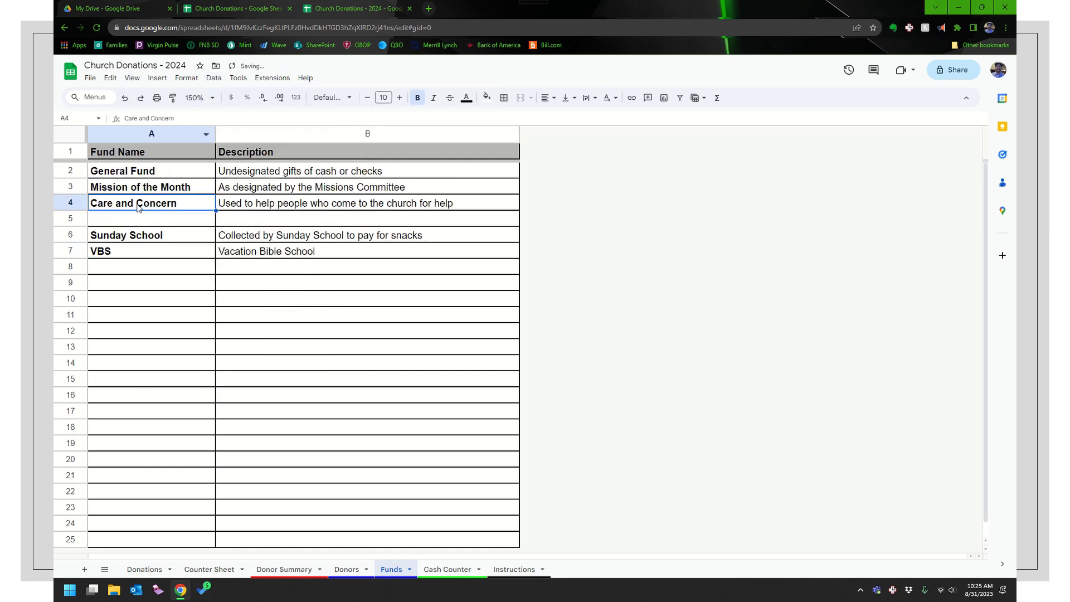
Copy Sunday School and VBS up into row 5, clear leftover row 7, and view Donations
left_click_drag(132, 239, 266, 266)
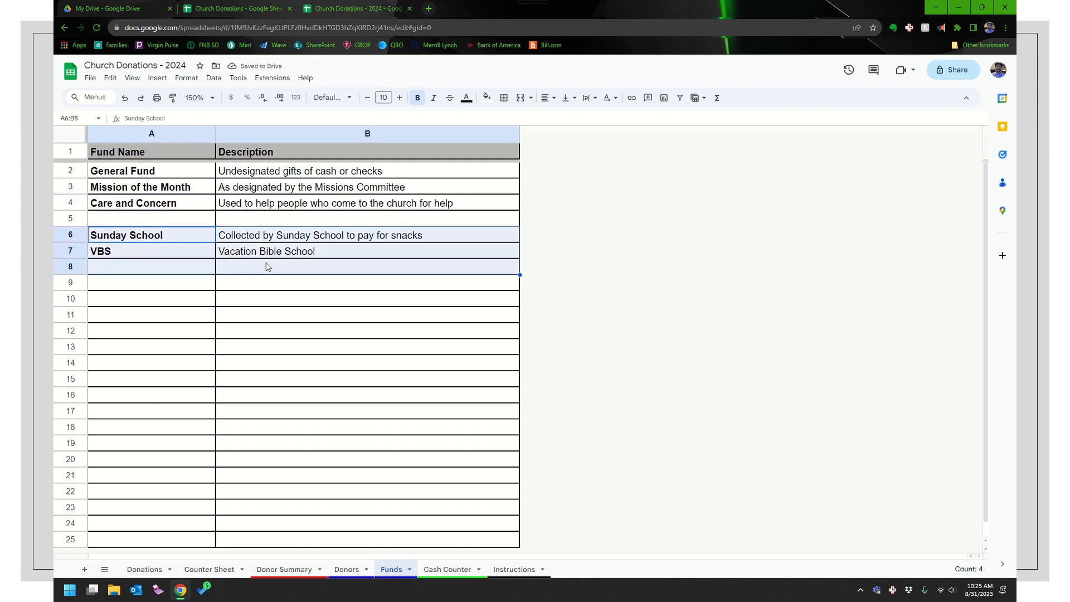
left_click_drag(266, 263, 266, 261)
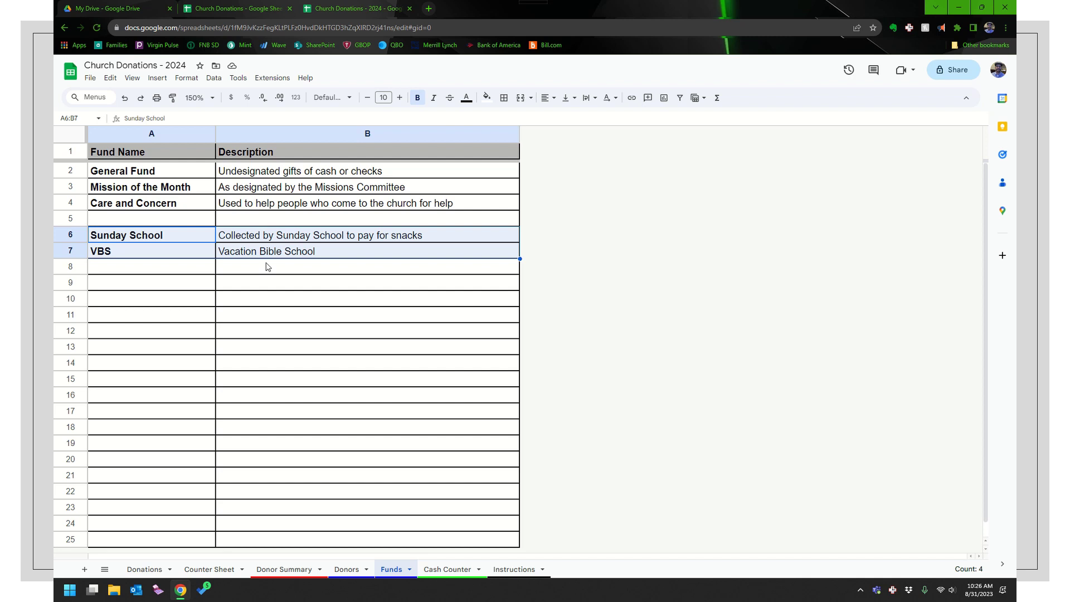
key("ctrl+c")
key("Up")
key("ctrl+v")
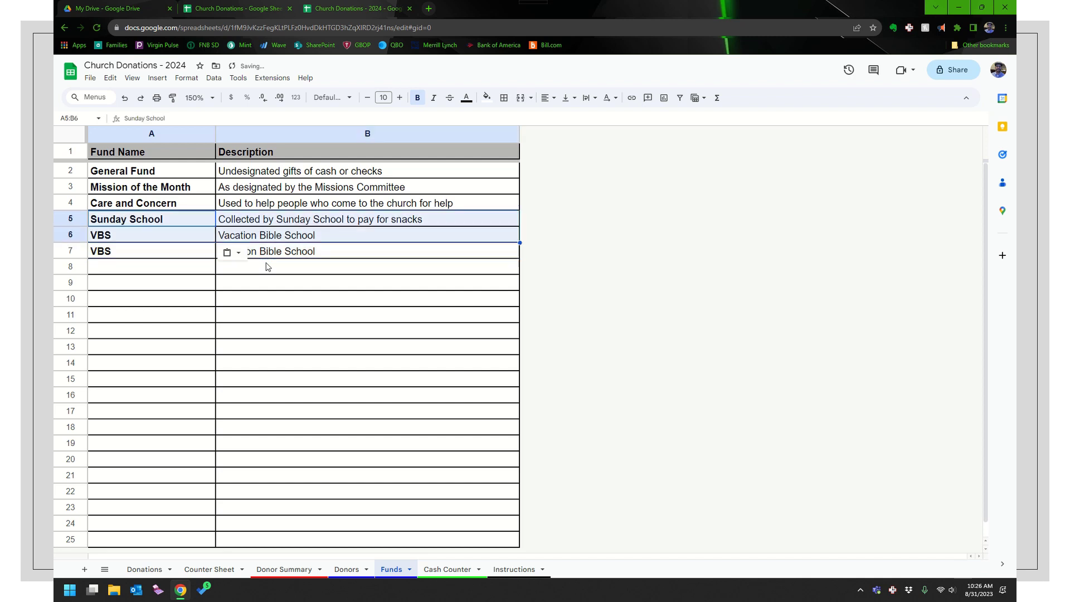
key("Down")
key("Down")
key("shift+Right")
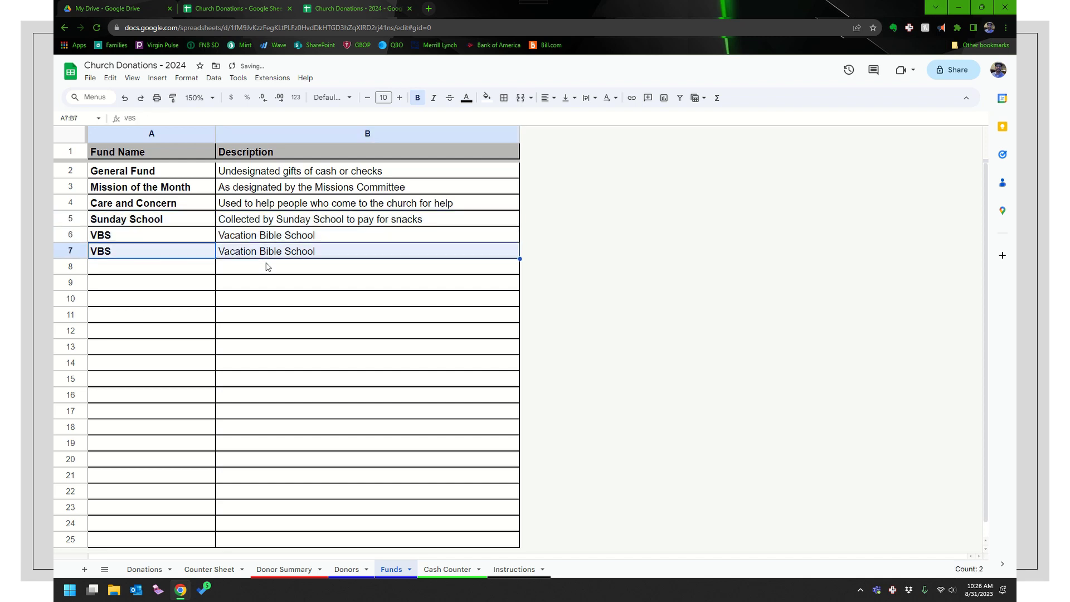
key("Delete")
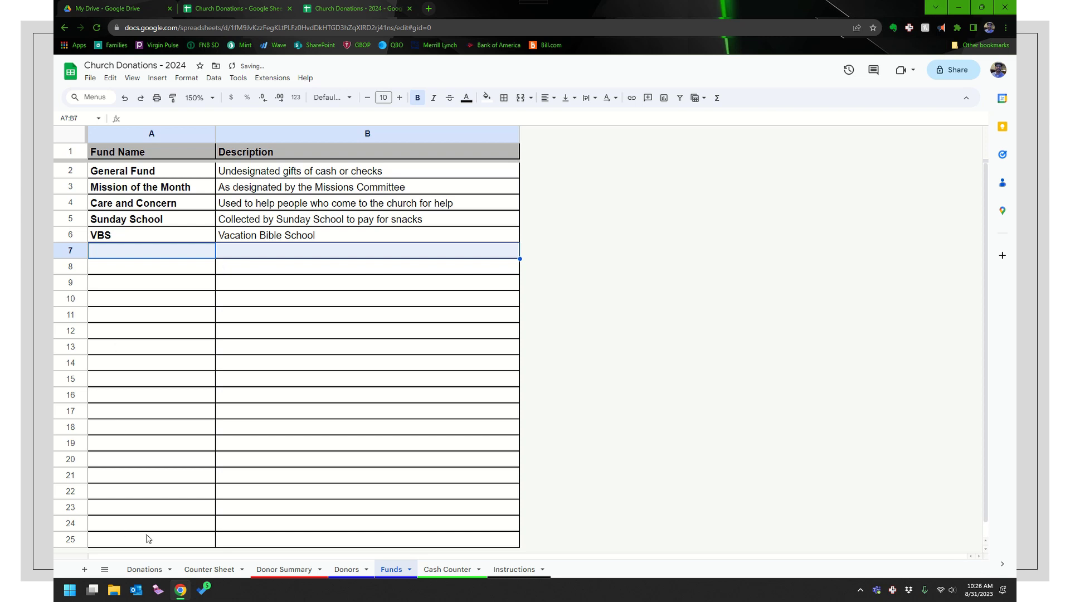
left_click(157, 569)
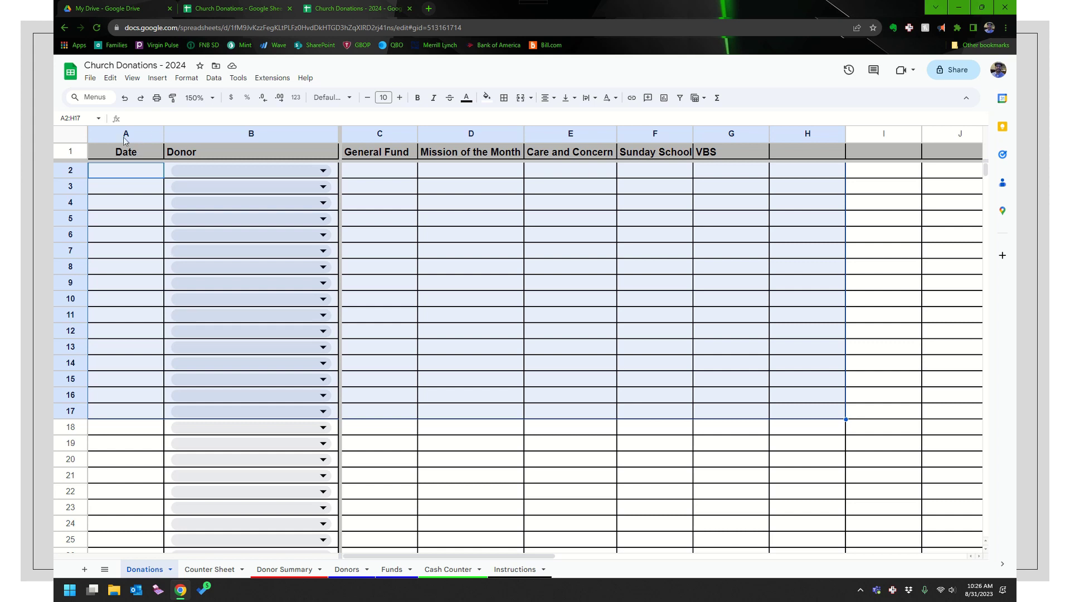
left_click(90, 78)
mouse_move(132, 78)
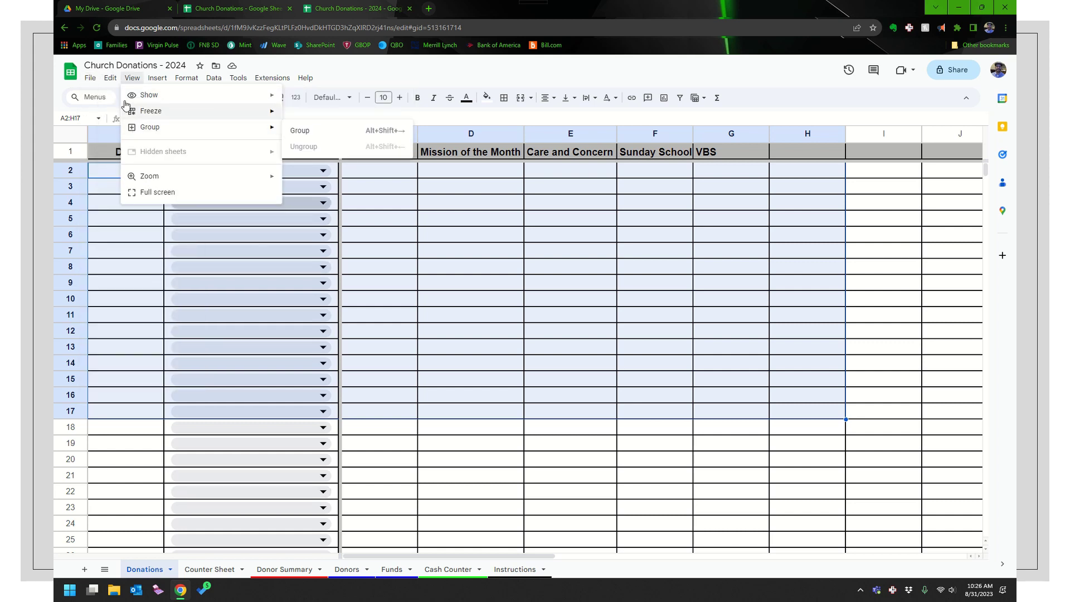
mouse_move(93, 80)
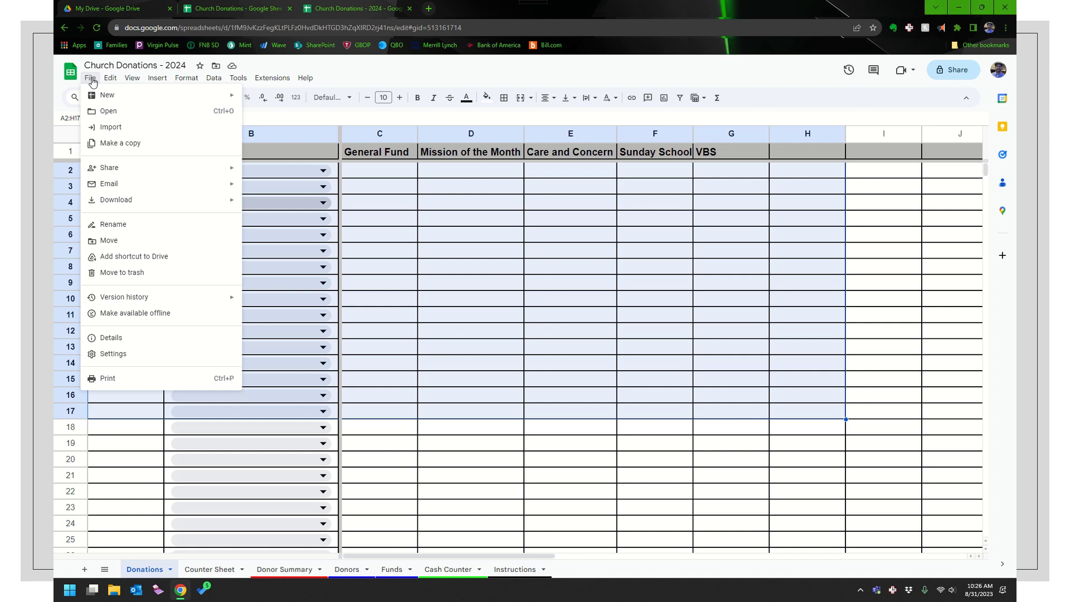
mouse_move(130, 206)
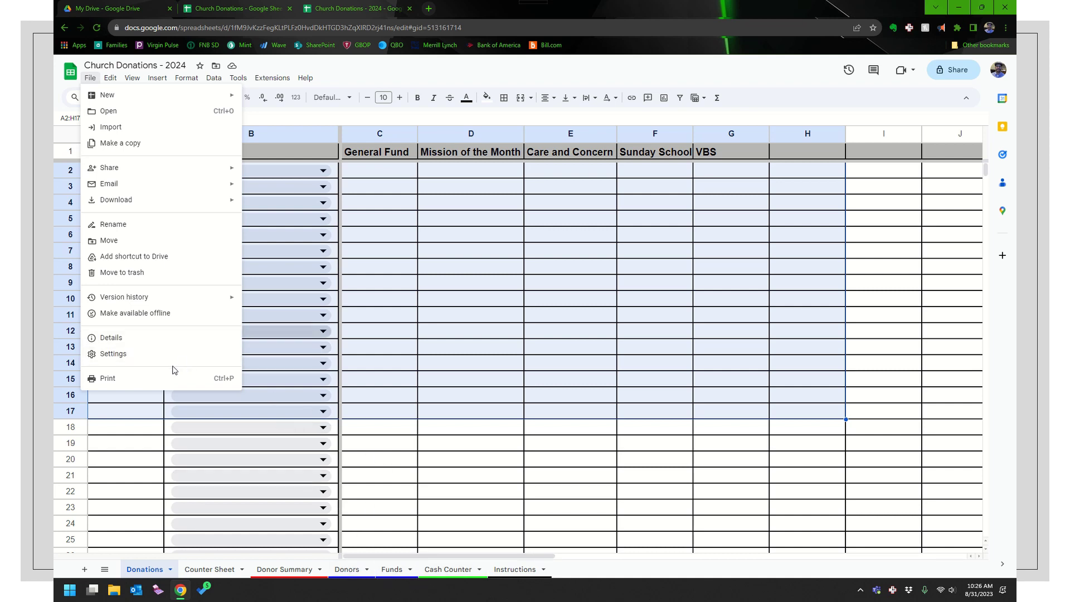
mouse_move(173, 206)
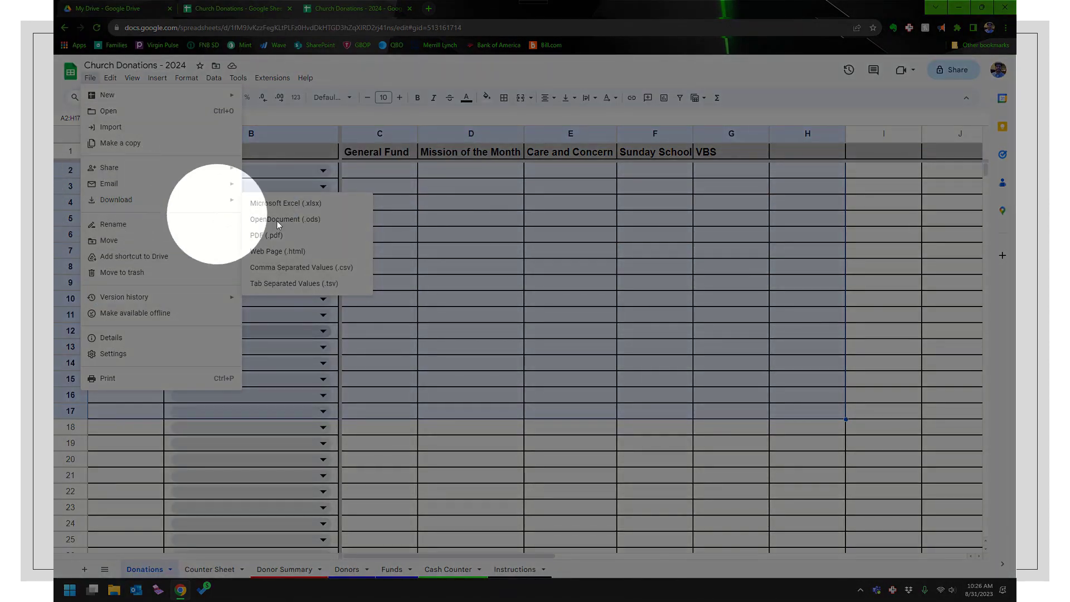
mouse_move(216, 202)
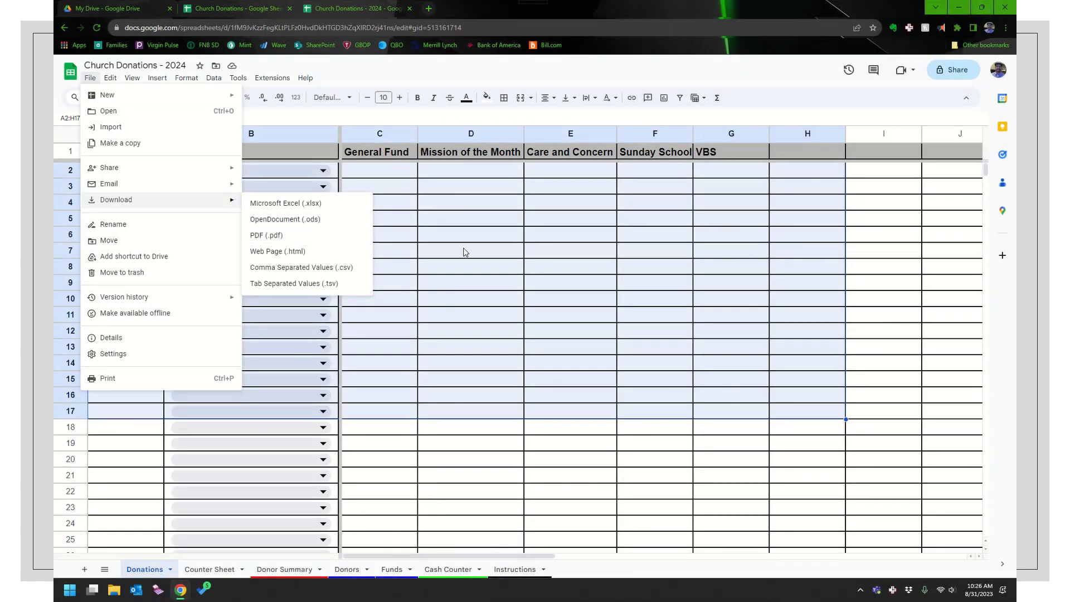
left_click(456, 269)
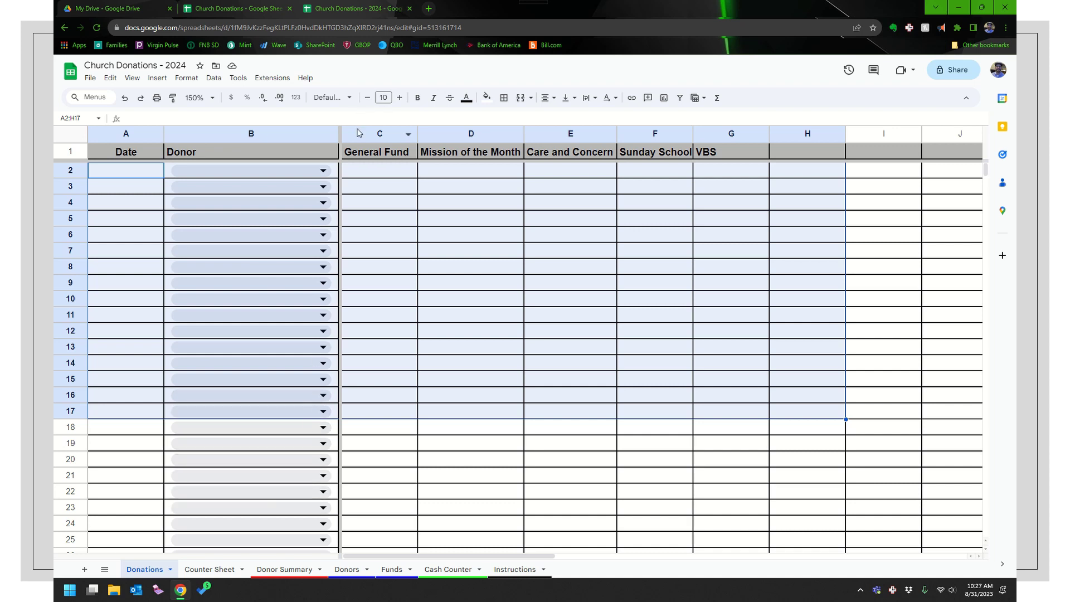
Move the Church Donations - 2024 copy to the trash
left_click(89, 77)
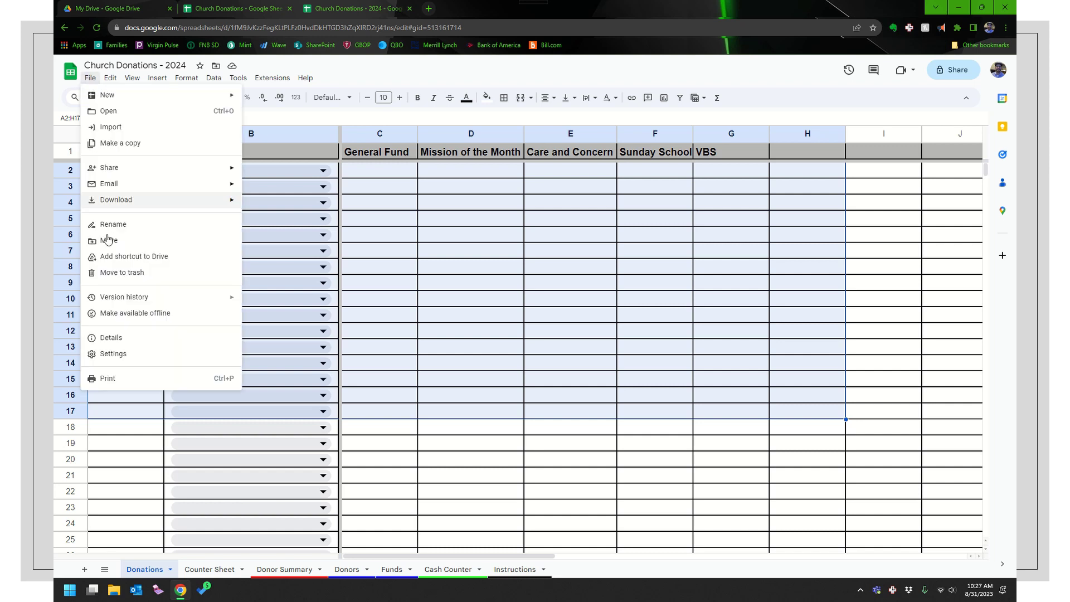
left_click(110, 272)
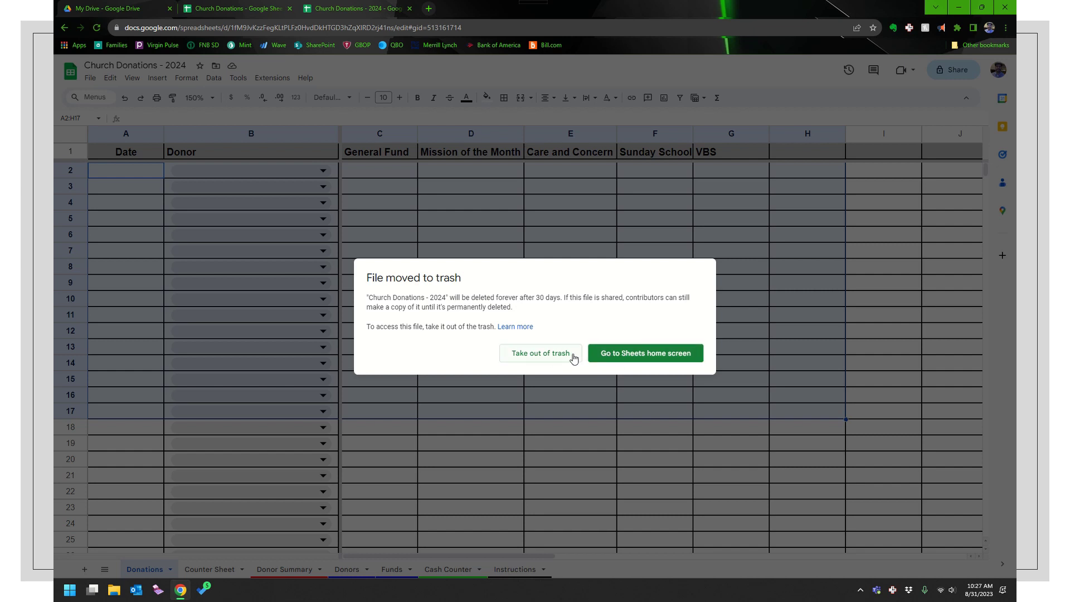
left_click(607, 356)
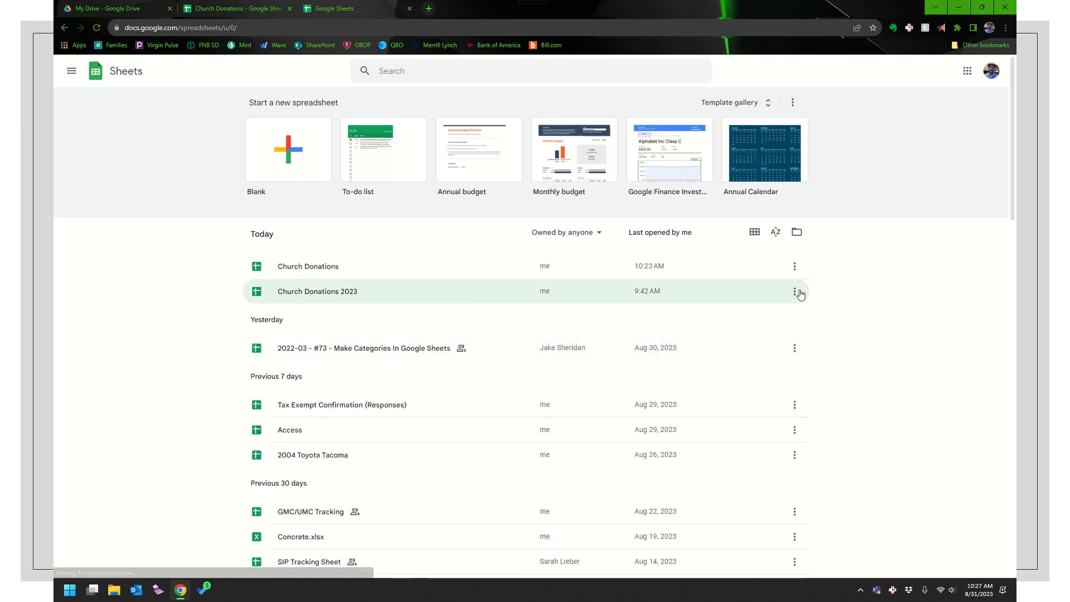
Trash Church Donations 2023 from the Sheets home screen and return to Church Donations
left_click(795, 292)
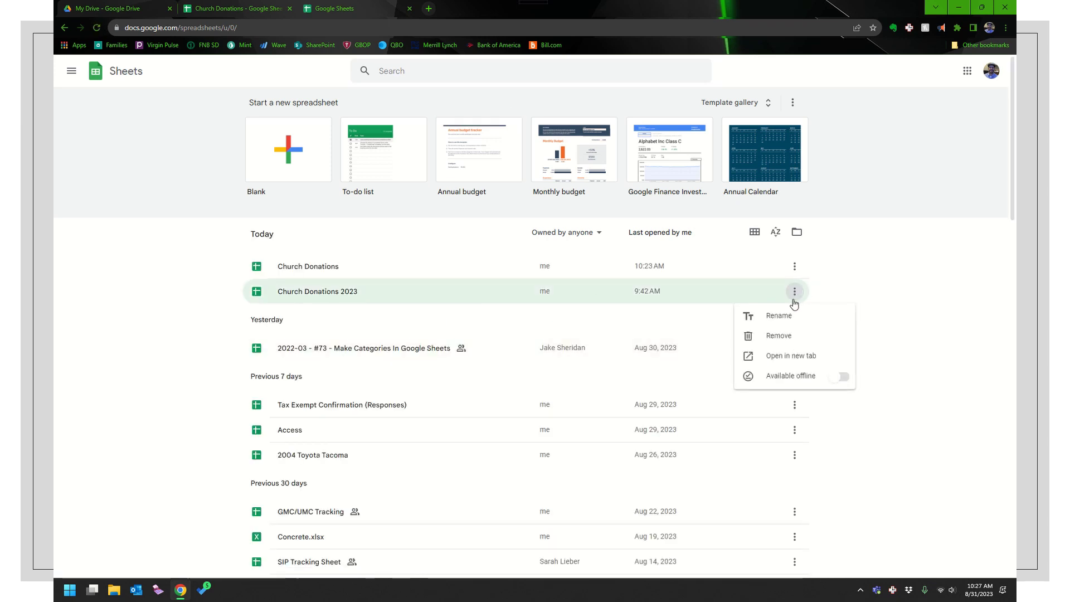
left_click(772, 335)
left_click(662, 354)
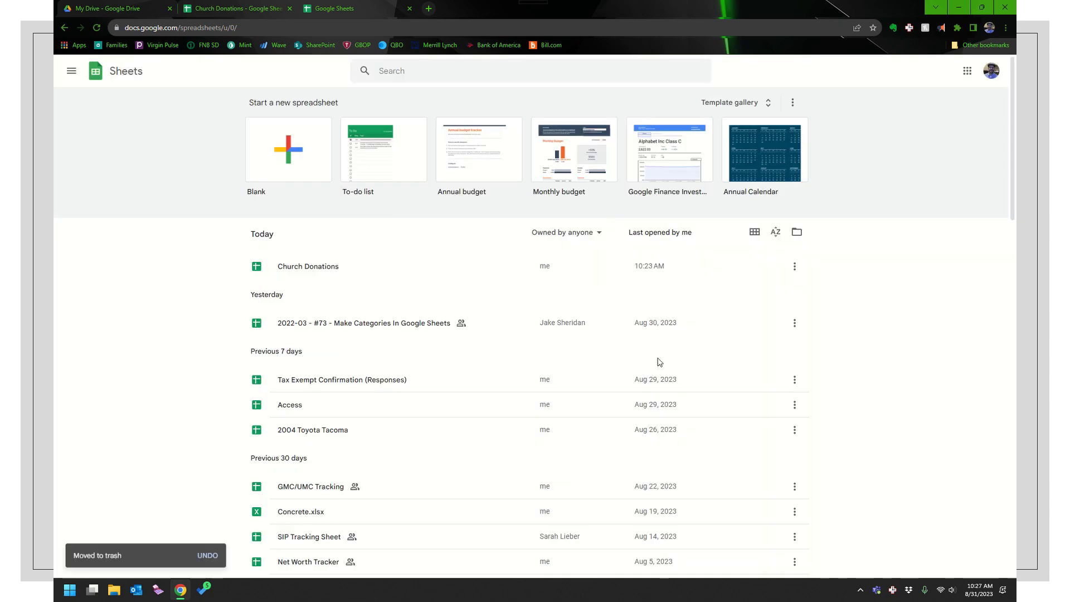
left_click(409, 8)
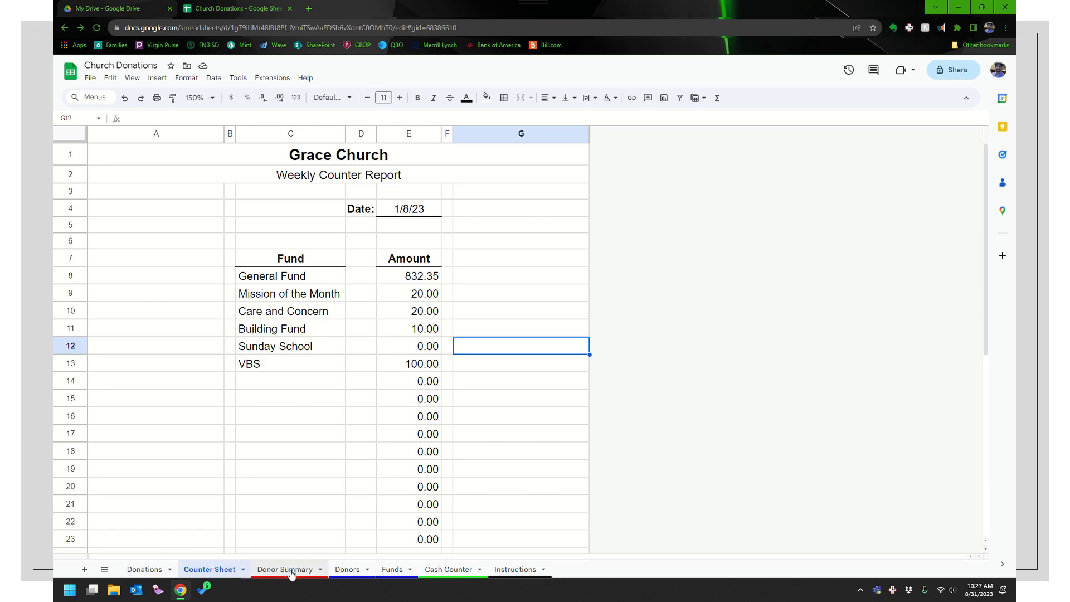
Inspect the Donor Summary's donor-name formula in A2 and Total formula in B8
left_click(290, 569)
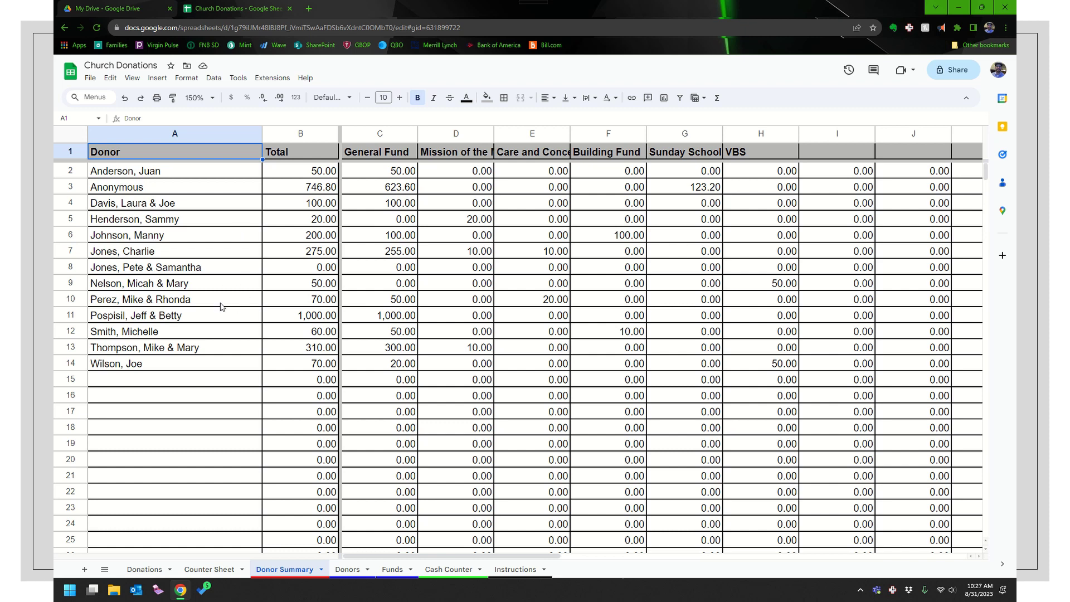
left_click(138, 225)
left_click(147, 173)
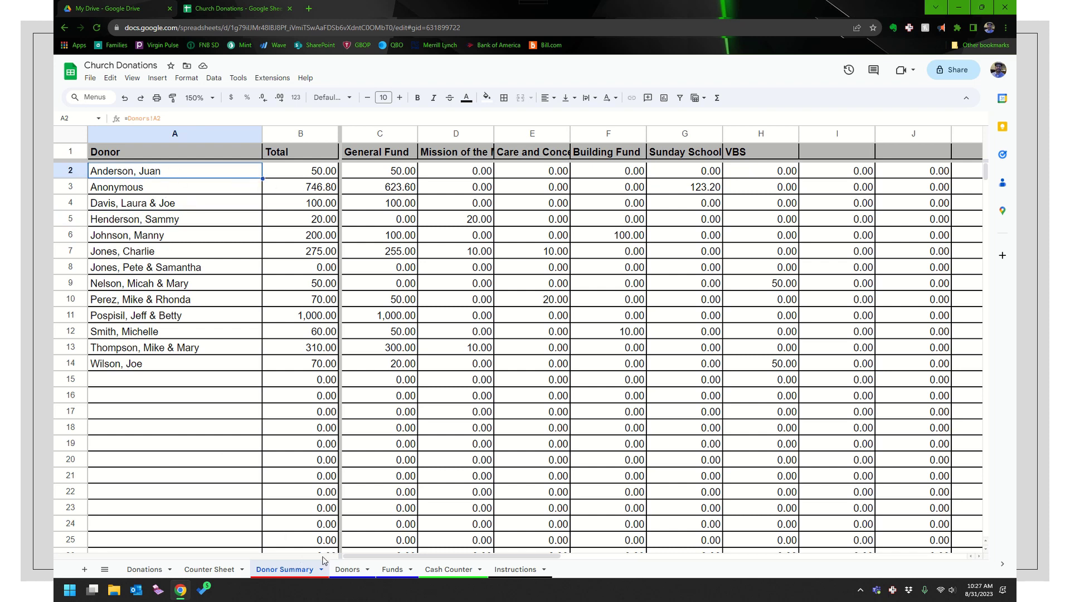
left_click(284, 269)
left_click(213, 78)
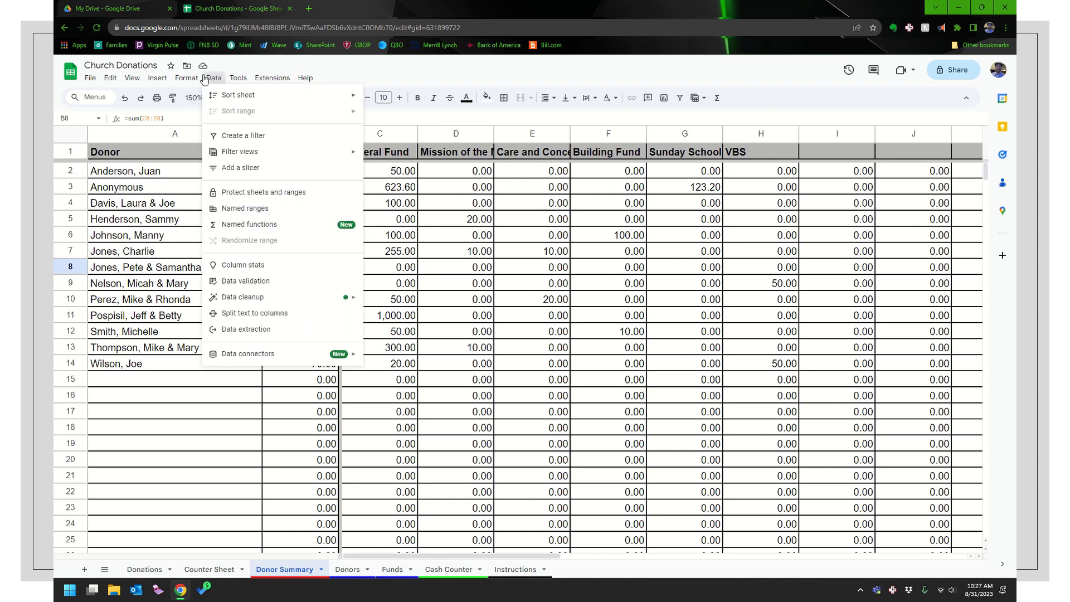
mouse_move(238, 78)
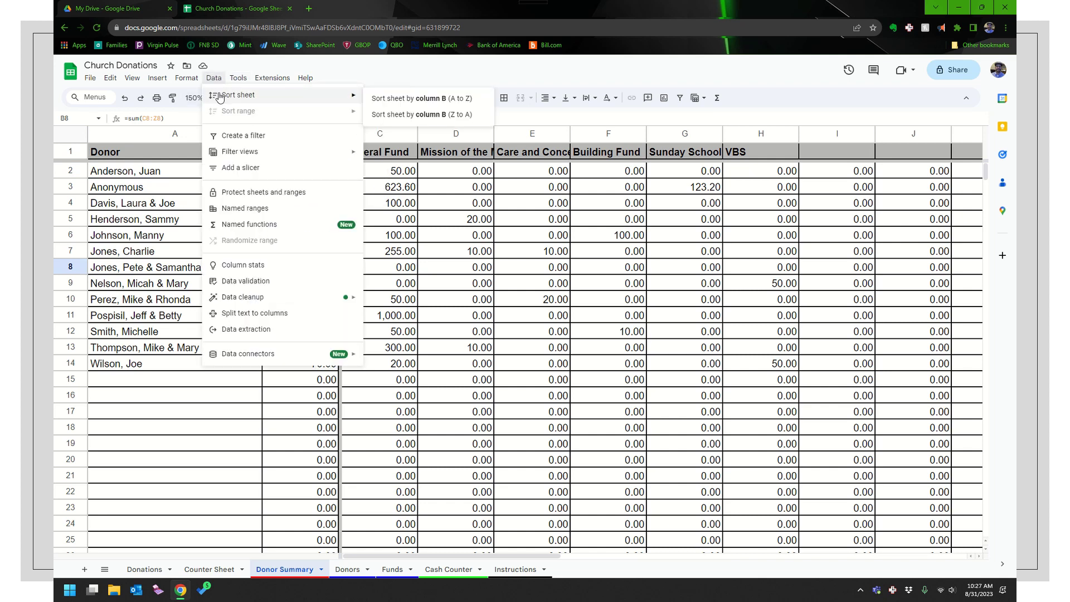
left_click(379, 102)
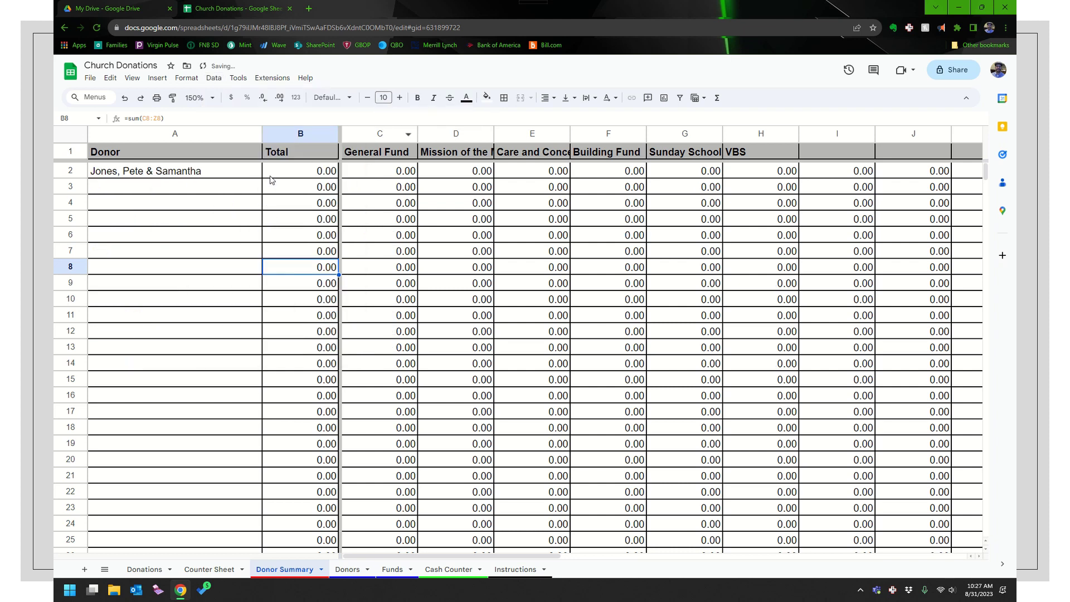
left_click(218, 80)
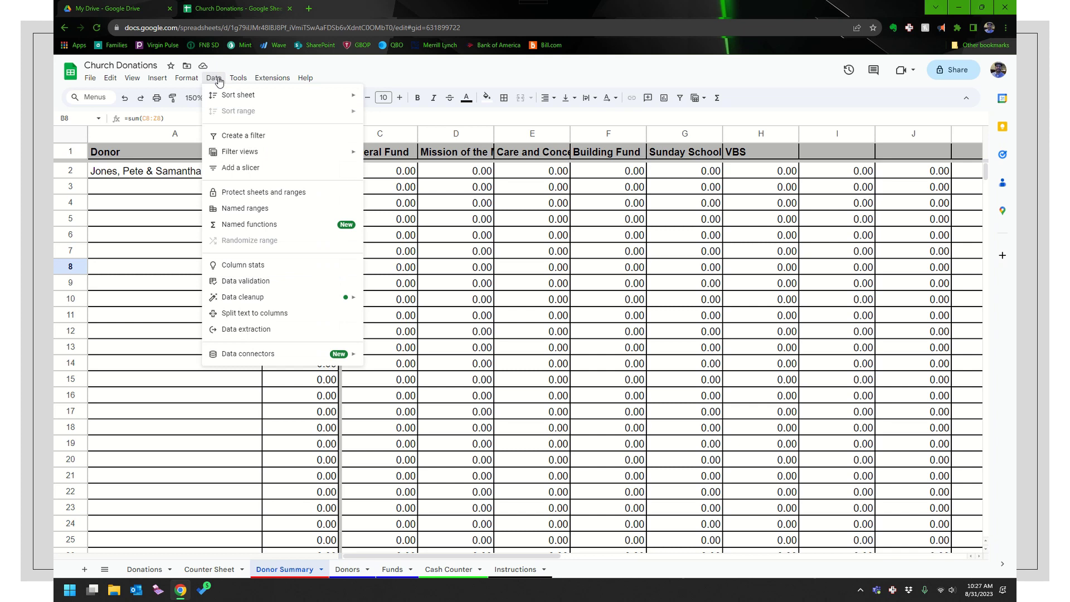
left_click(314, 66)
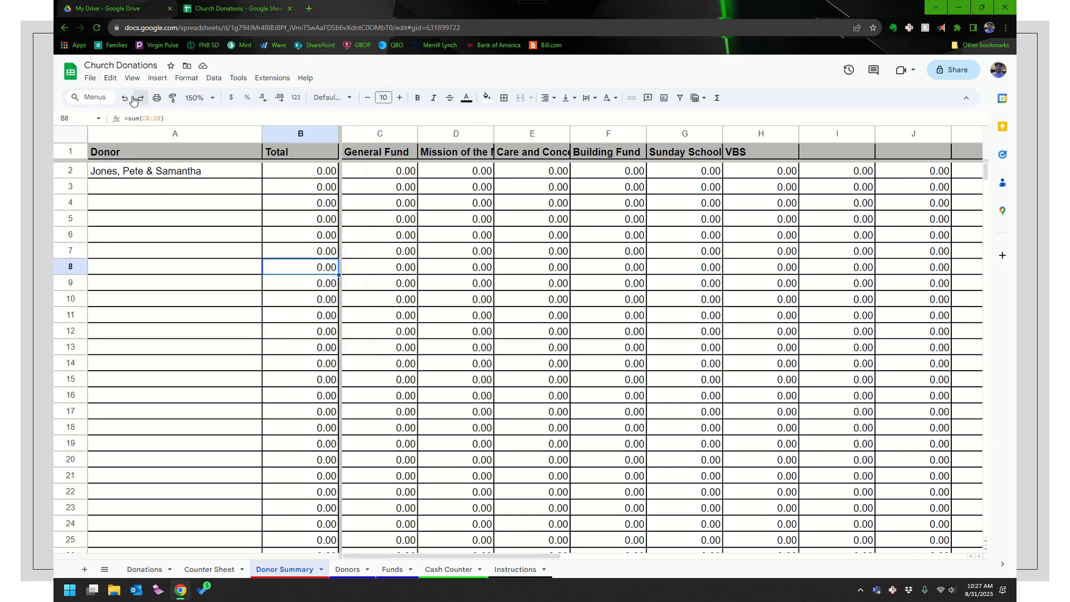
left_click(124, 97)
left_click(214, 82)
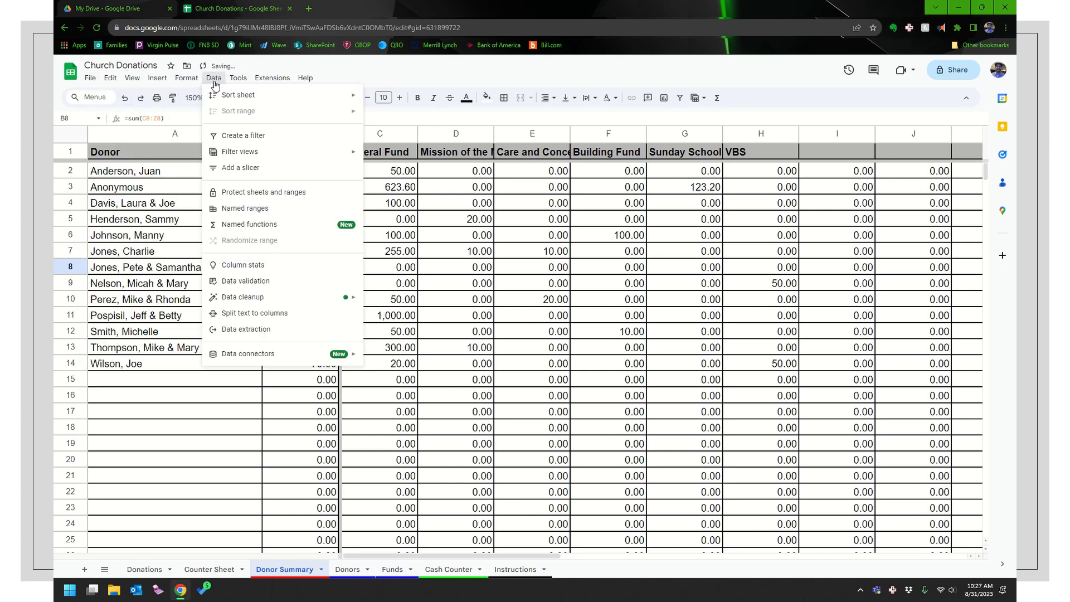
mouse_move(261, 94)
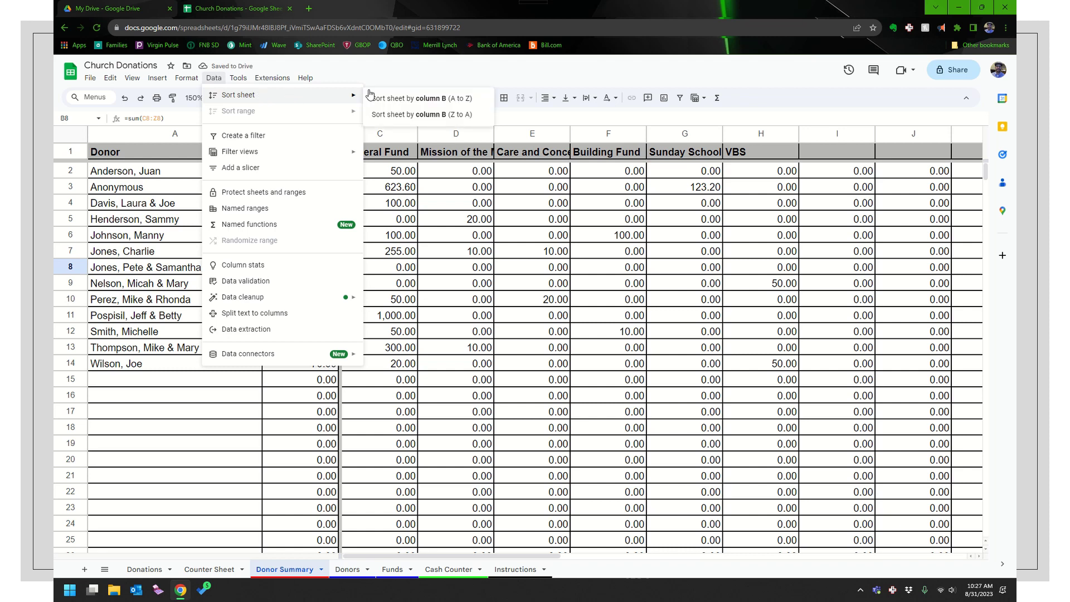
left_click(410, 116)
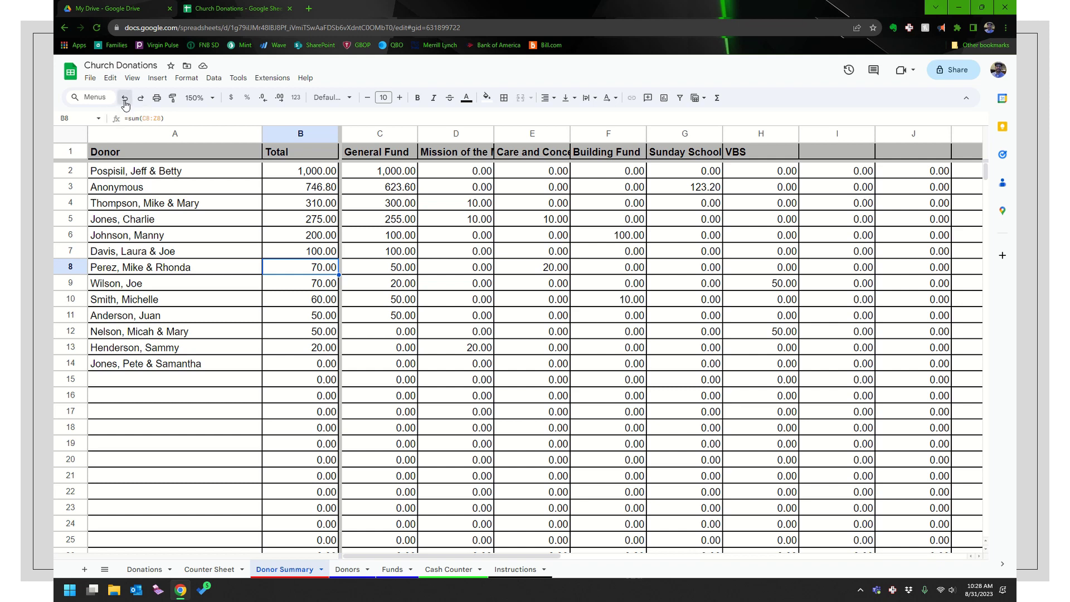
left_click(124, 100)
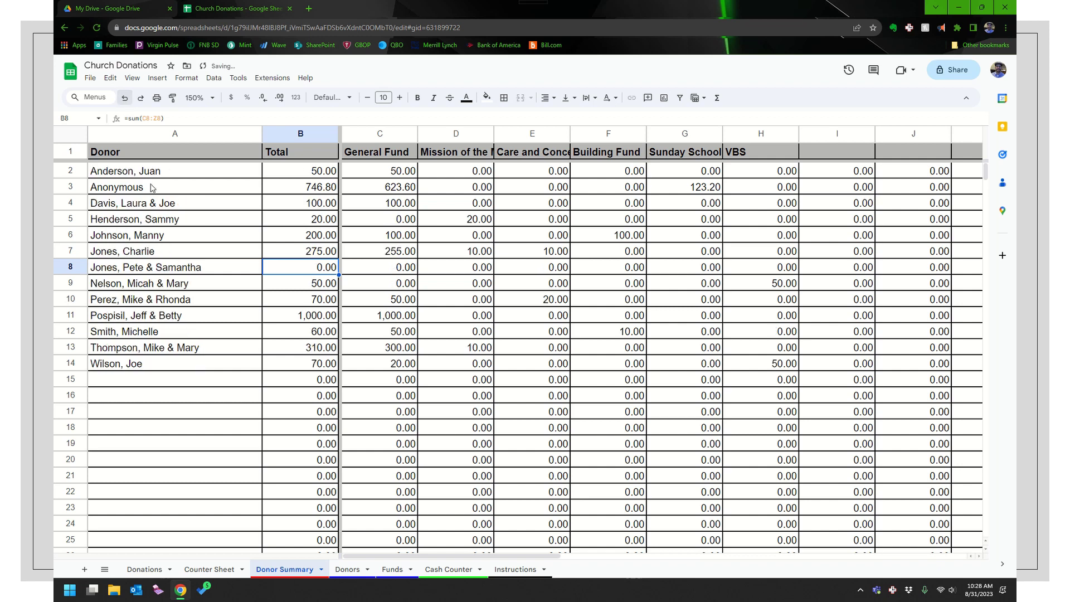